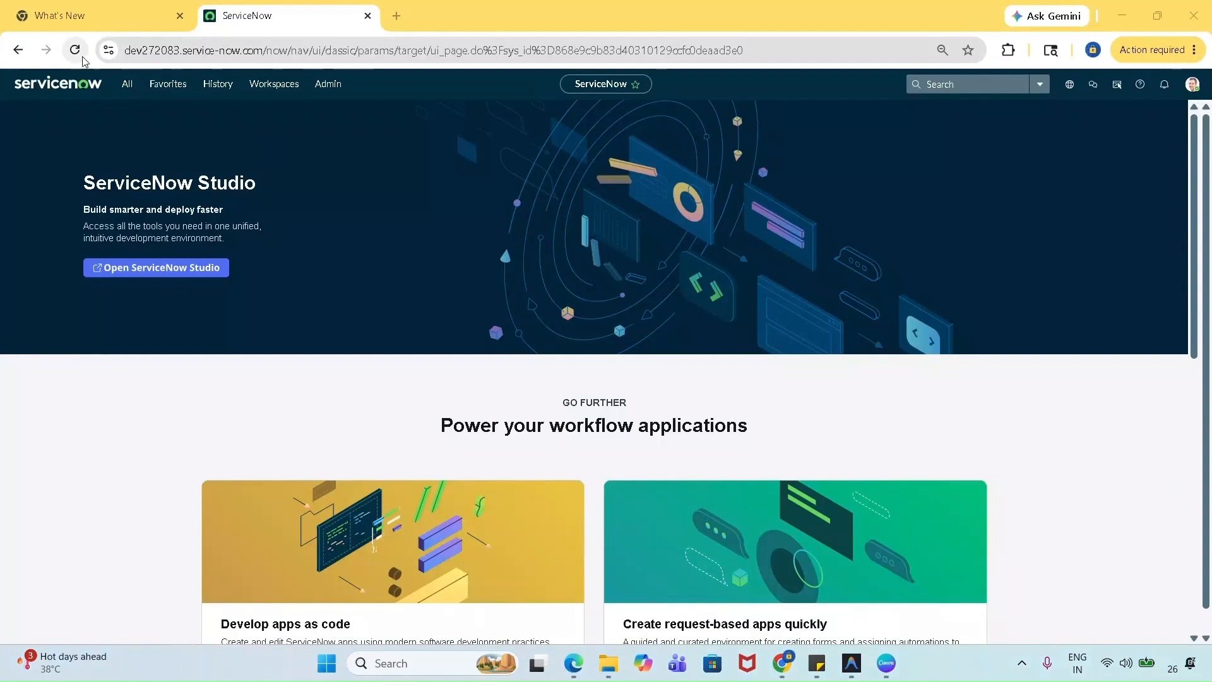
# - Open the Plugins Application Manager by filtering the navigator for "plugin", and search it for "virtual agent"
pyautogui.click(126, 86)
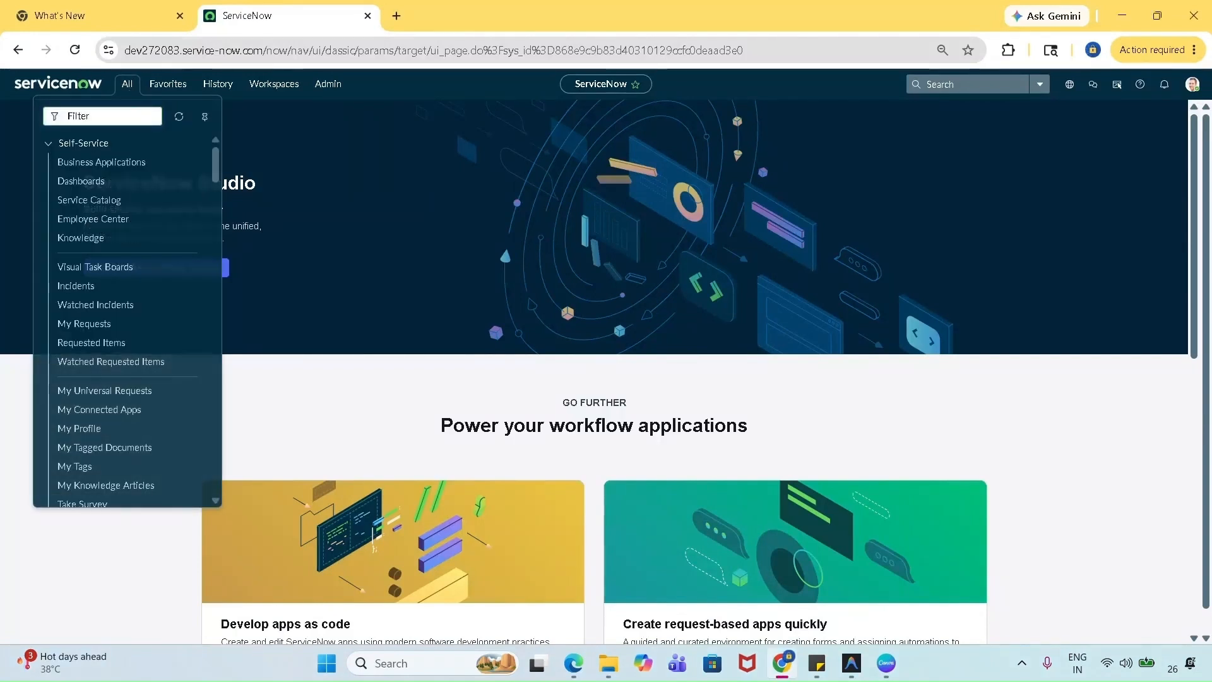
pyautogui.write('plugin')
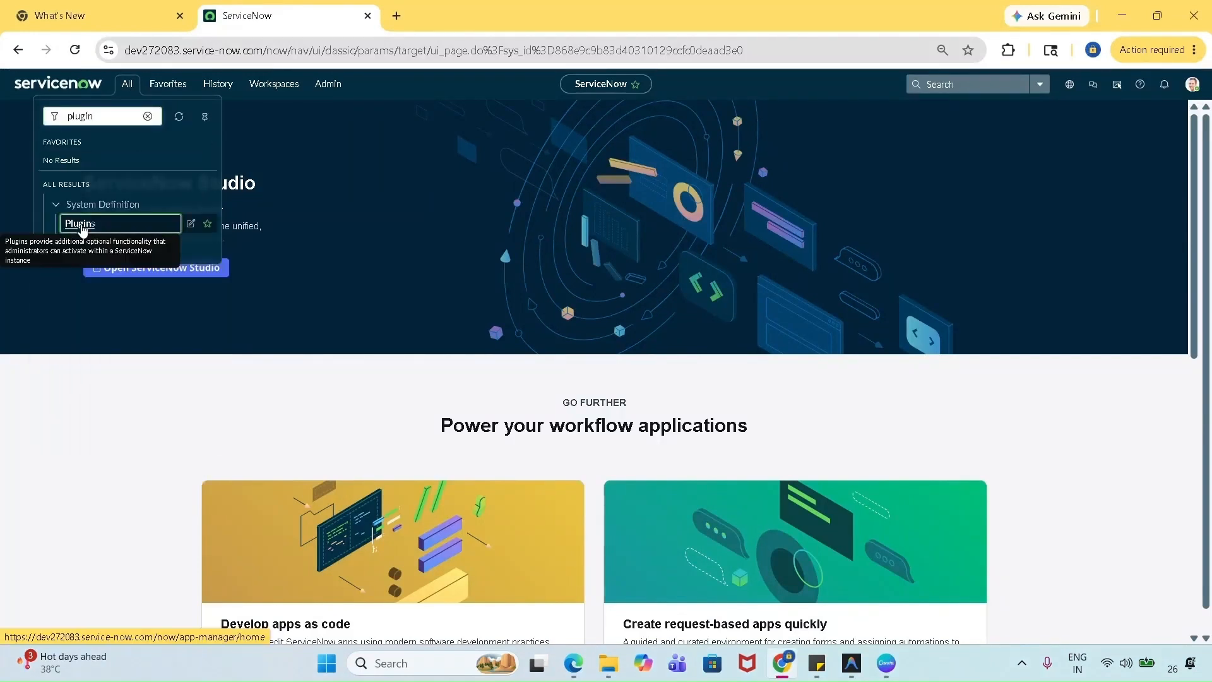
pyautogui.click(82, 224)
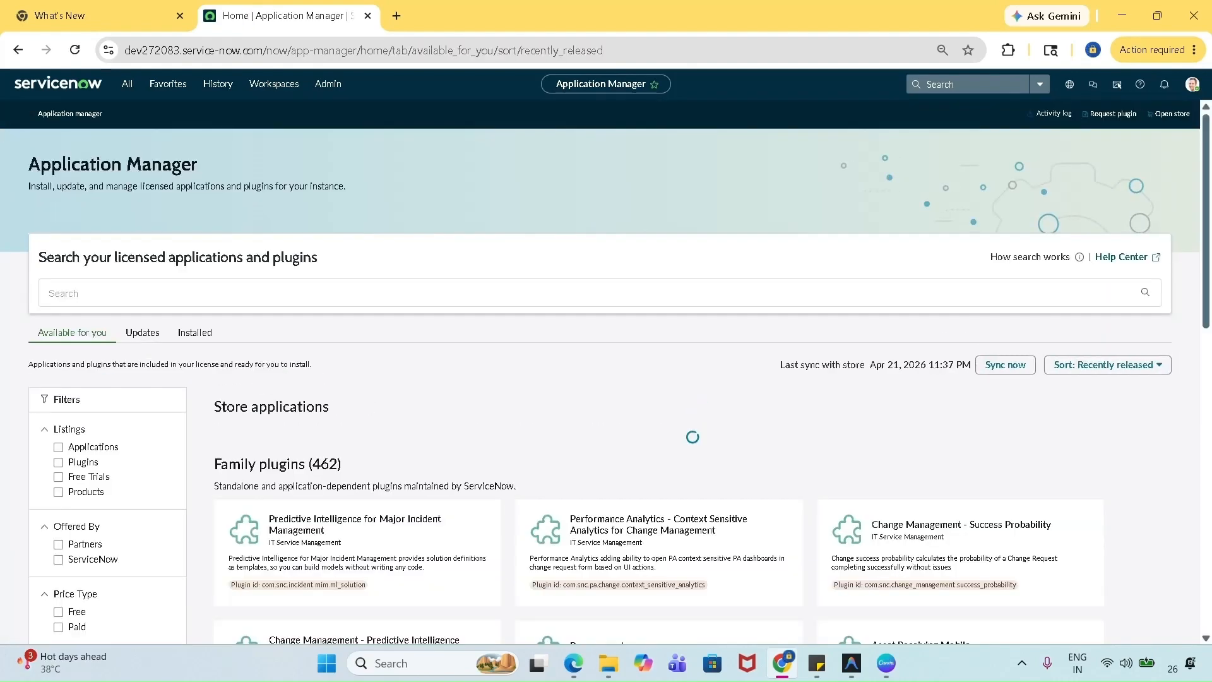
pyautogui.write('virtual')
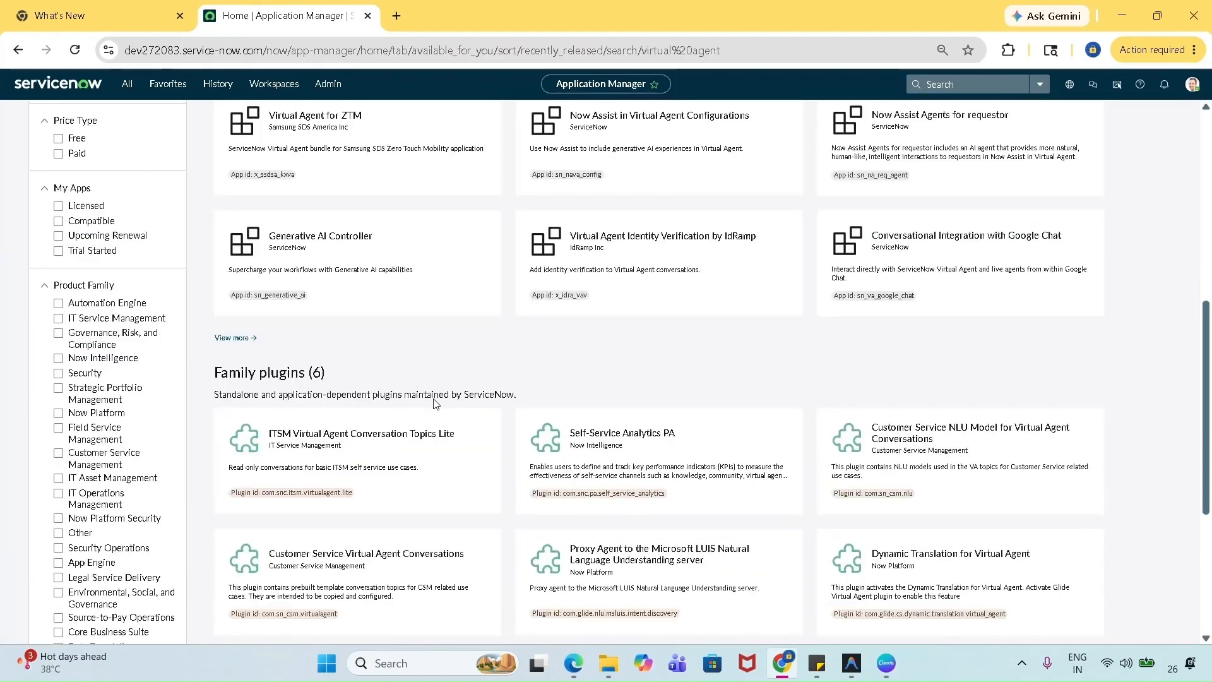
# - Examine the available store applications, family plugins and ServiceNow products related to virtual agent, listing all matching products
pyautogui.scroll(-5, 433, 403)
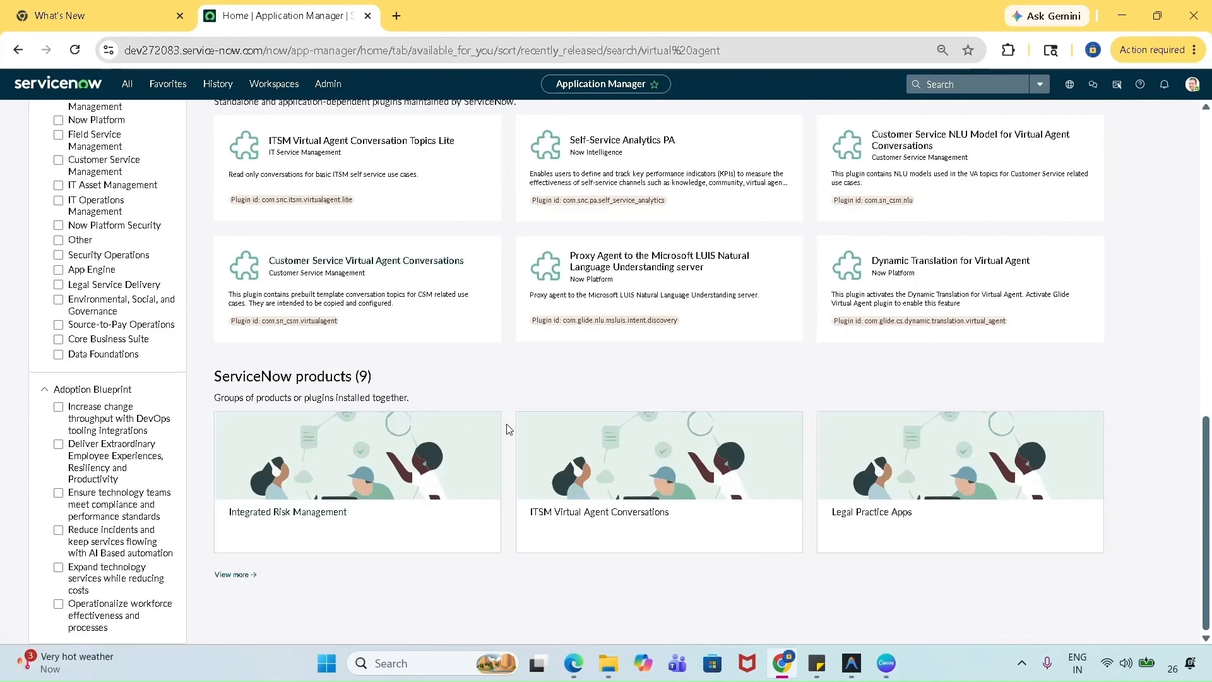
pyautogui.scroll(10, 391, 436)
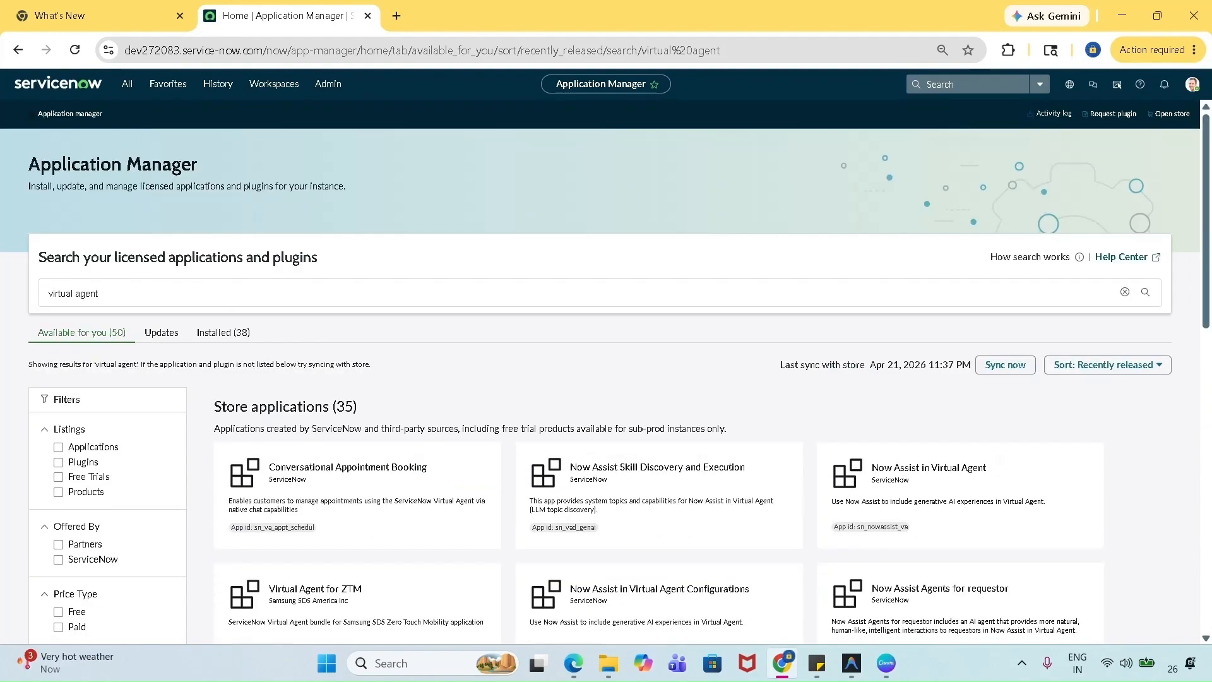
pyautogui.scroll(-4, 537, 398)
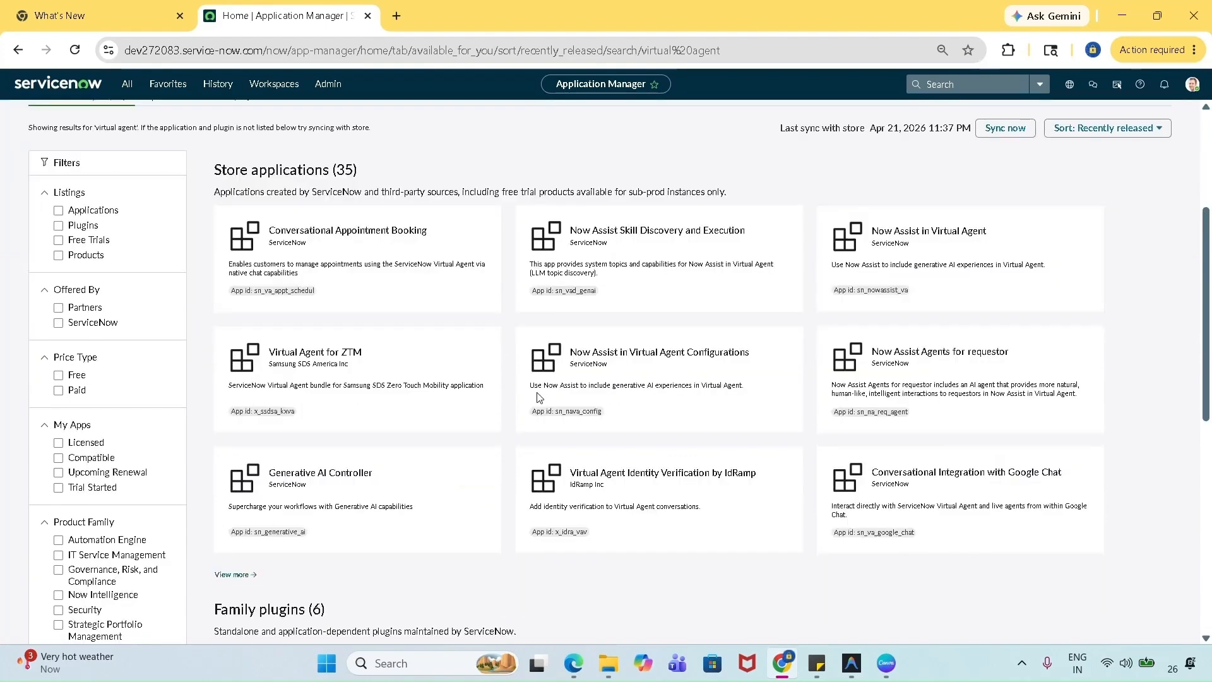
pyautogui.scroll(-5, 759, 461)
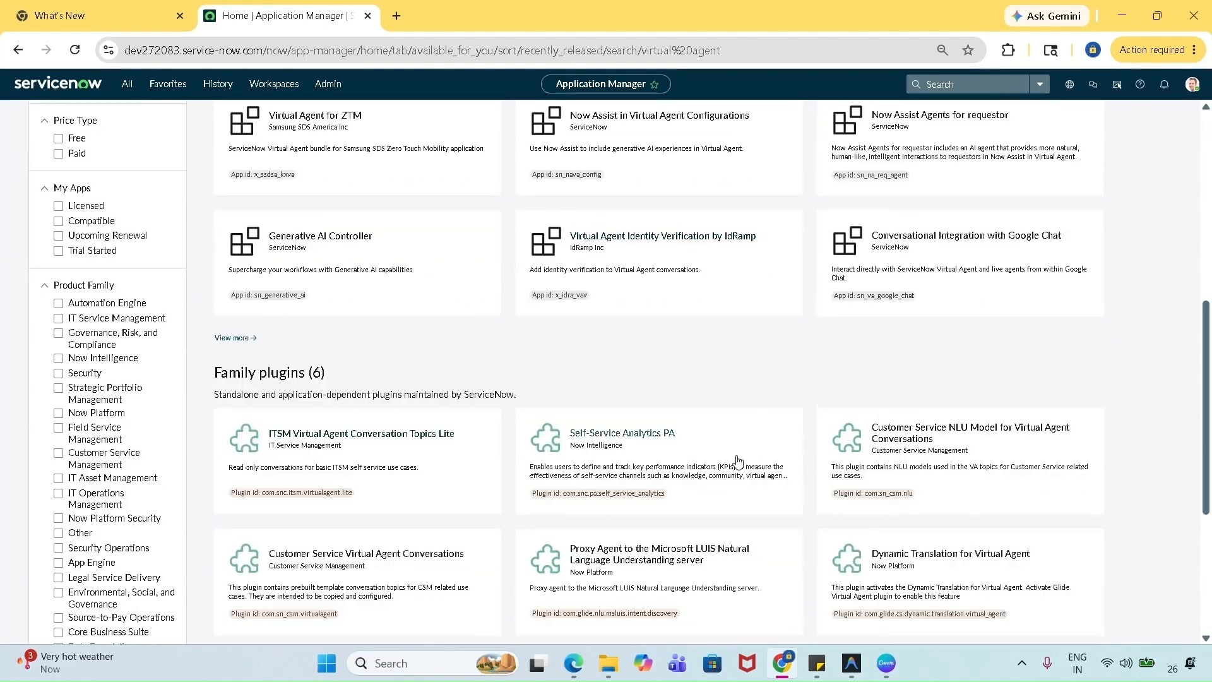
pyautogui.scroll(-3, 477, 421)
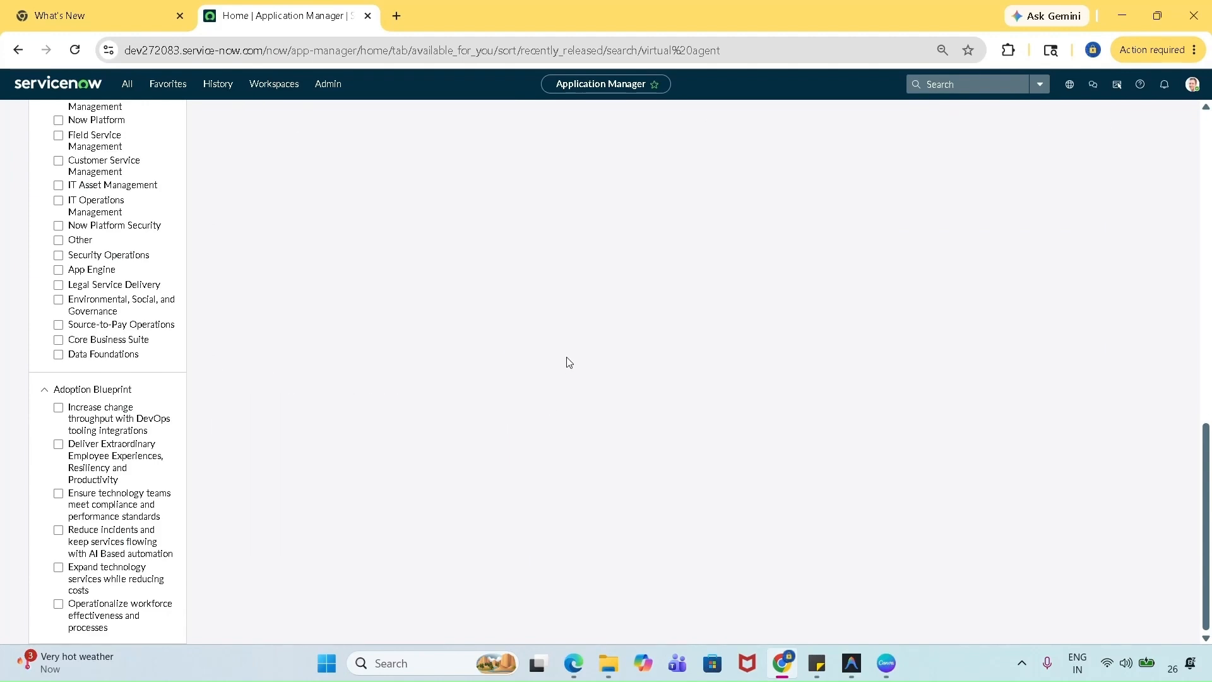
pyautogui.scroll(10, 569, 363)
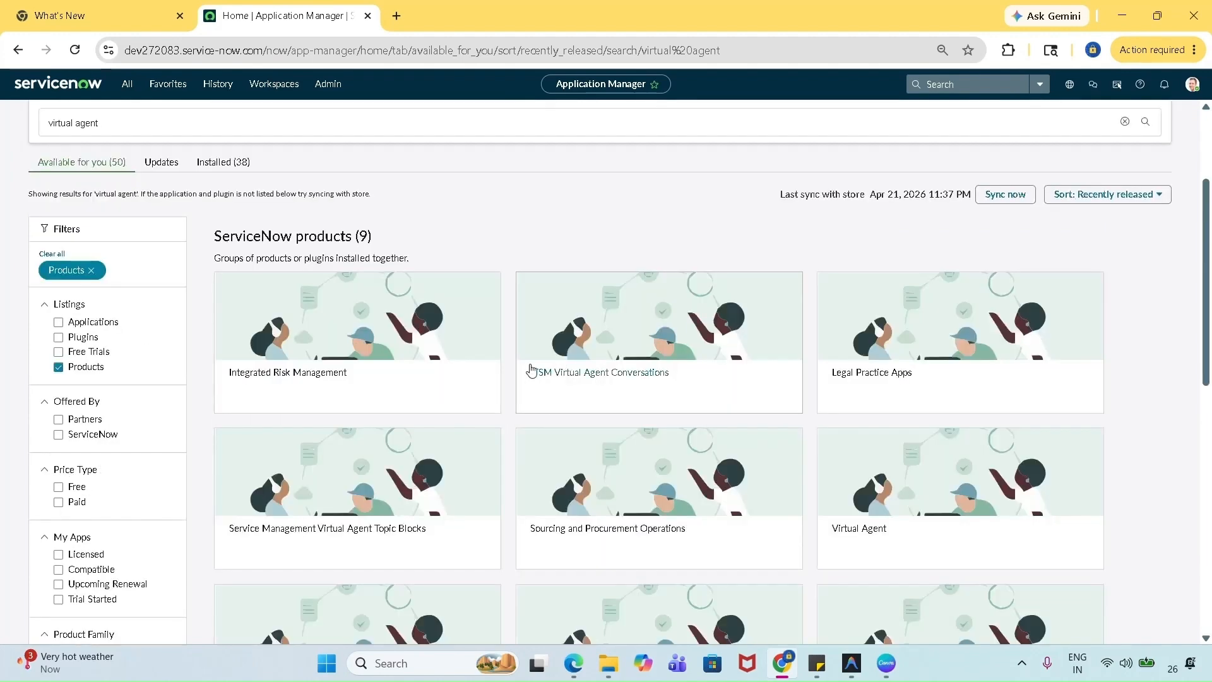
pyautogui.scroll(-8, 529, 371)
pyautogui.scroll(10, 528, 371)
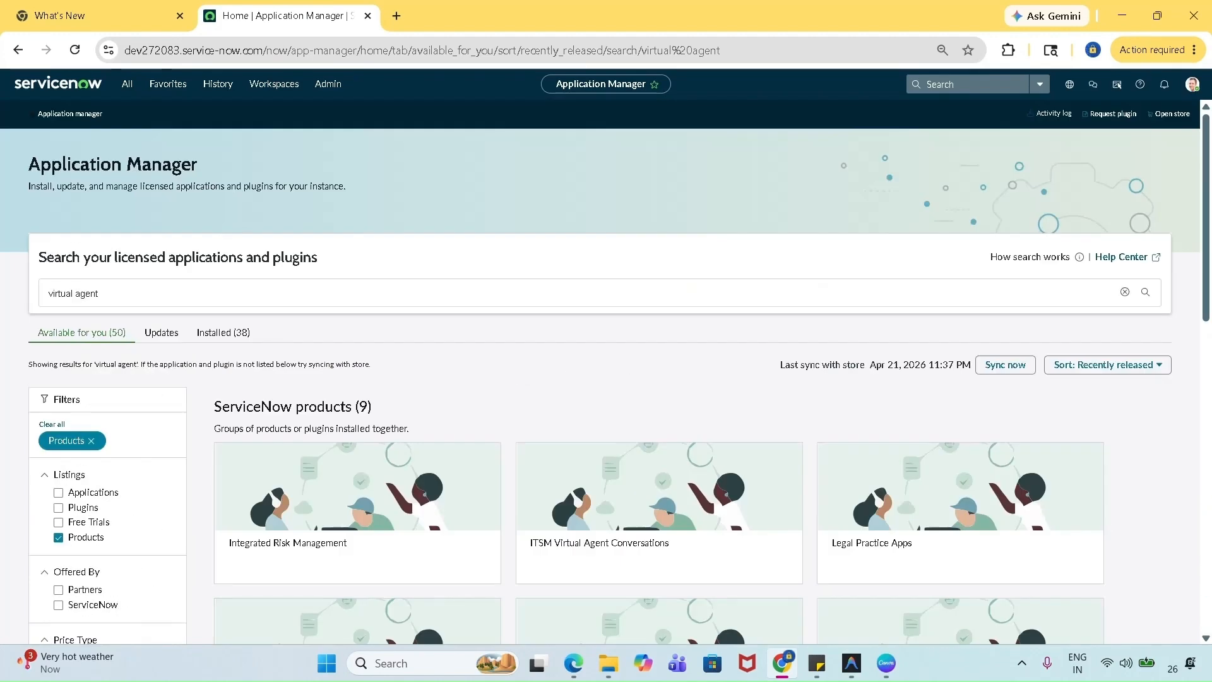
# - Find Glide Virtual Agent among the installed plugins, open its details, and review its key features and dependencies
pyautogui.write('Guide')
pyautogui.press('Return')
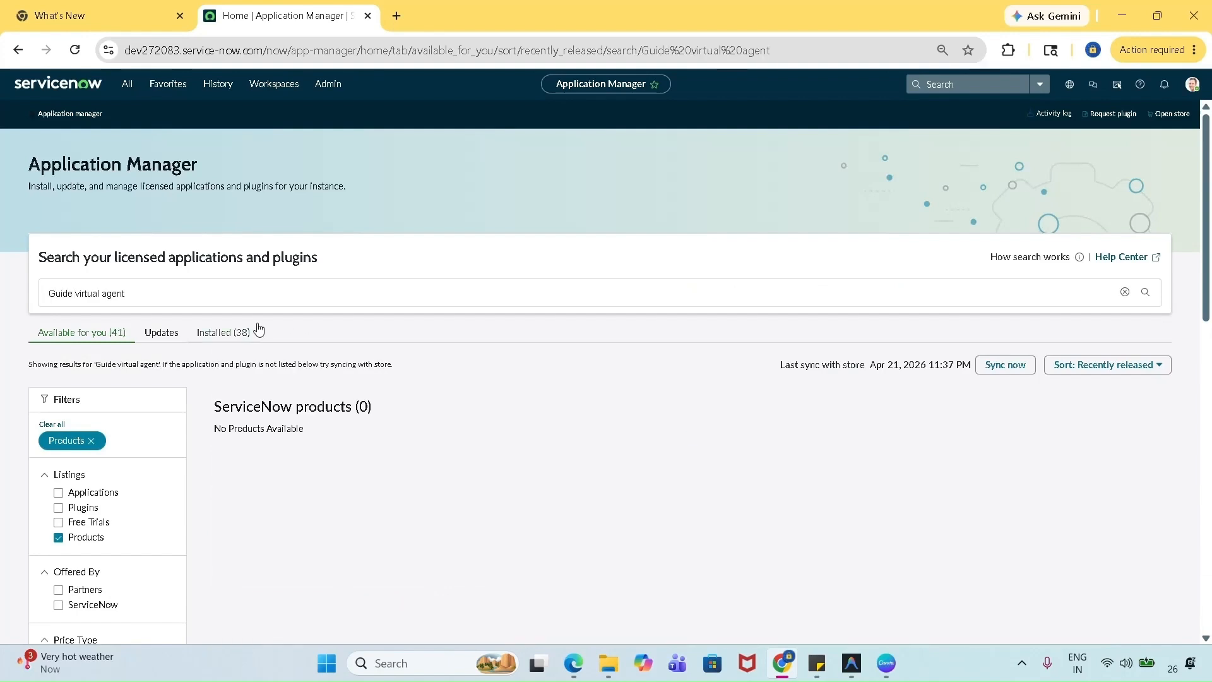
pyautogui.click(228, 333)
pyautogui.scroll(-15, 459, 348)
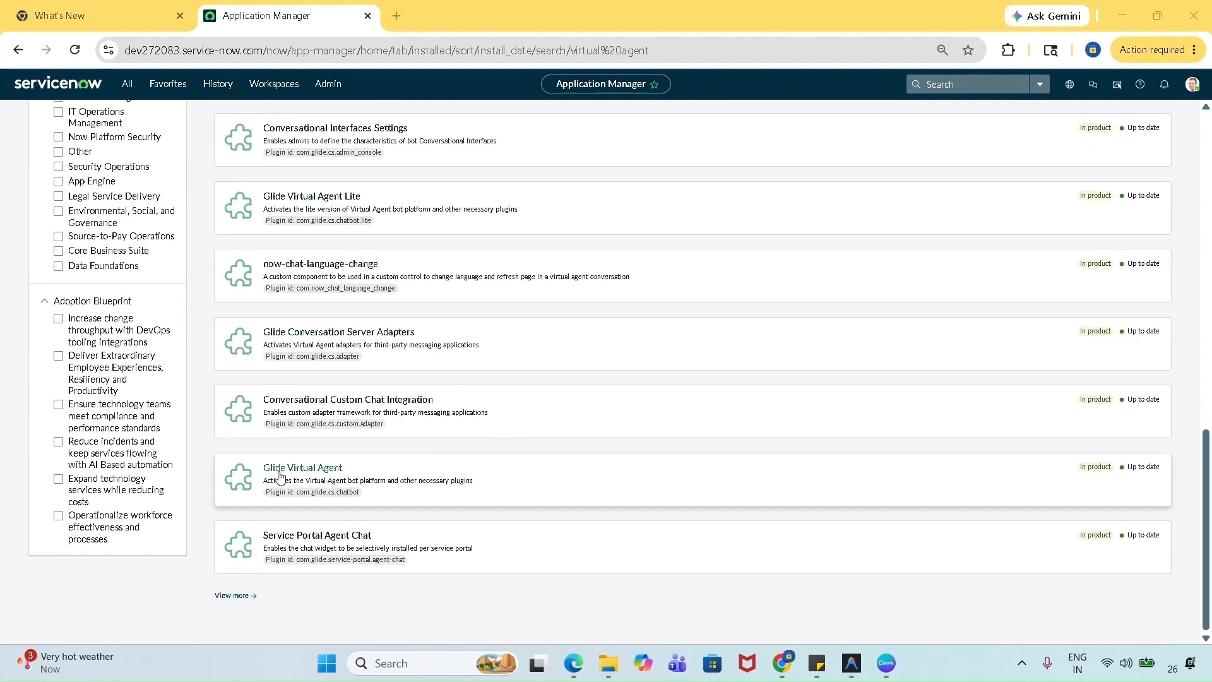
pyautogui.click(280, 474)
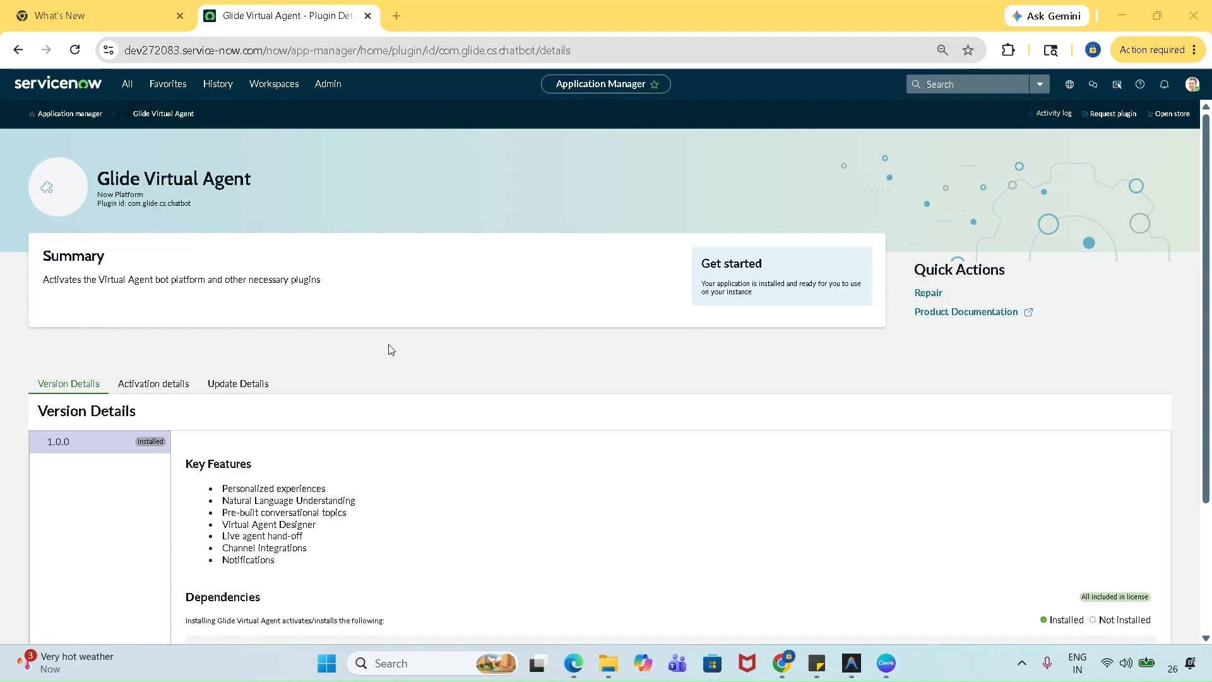
pyautogui.scroll(-3, 390, 499)
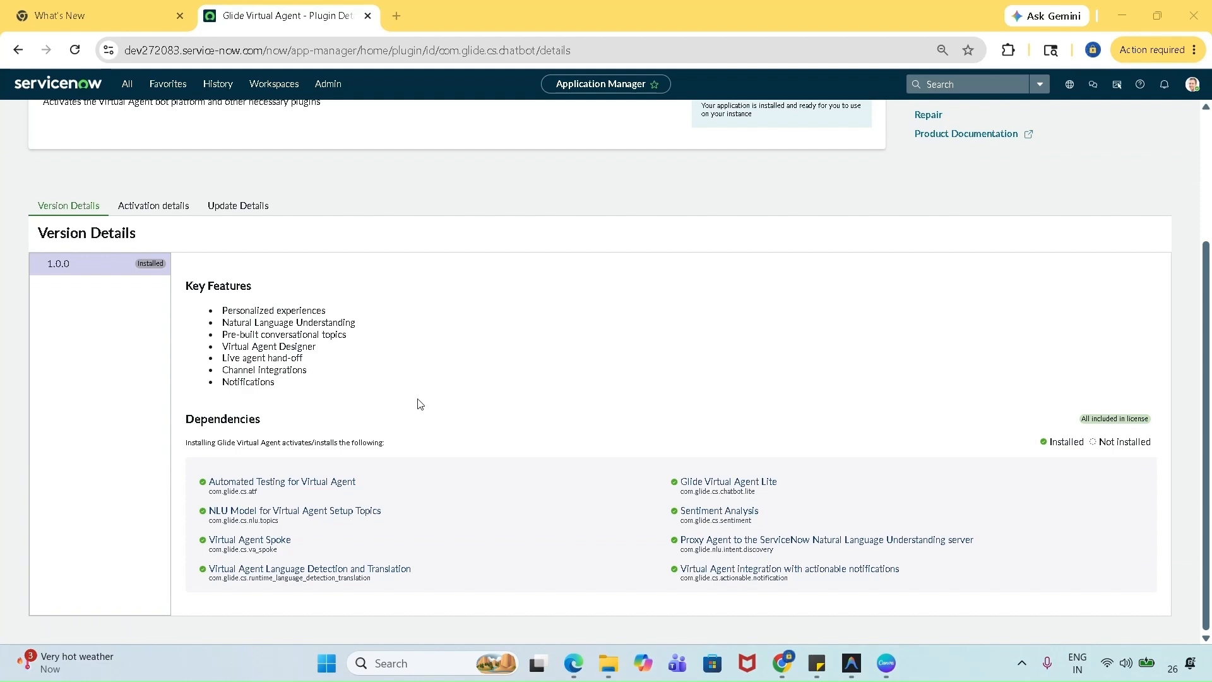
pyautogui.scroll(3, 500, 334)
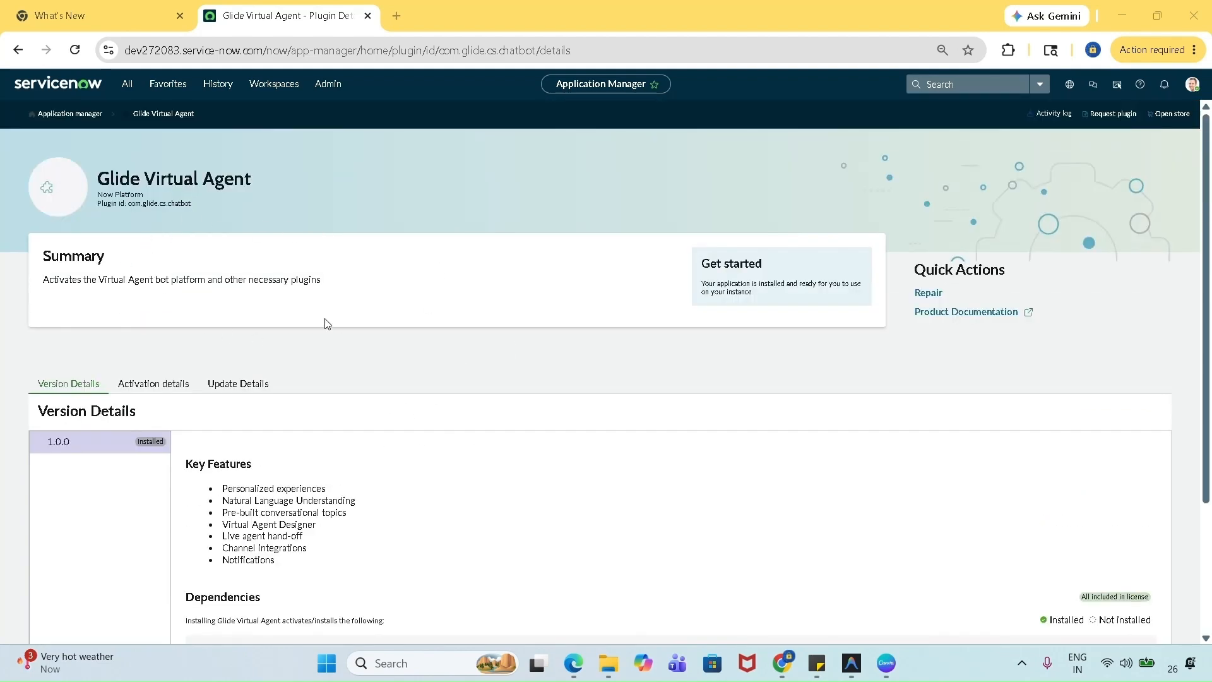
# - Filter the navigator for "conversational" and open the Conversational Interfaces Guided Setup
pyautogui.click(127, 84)
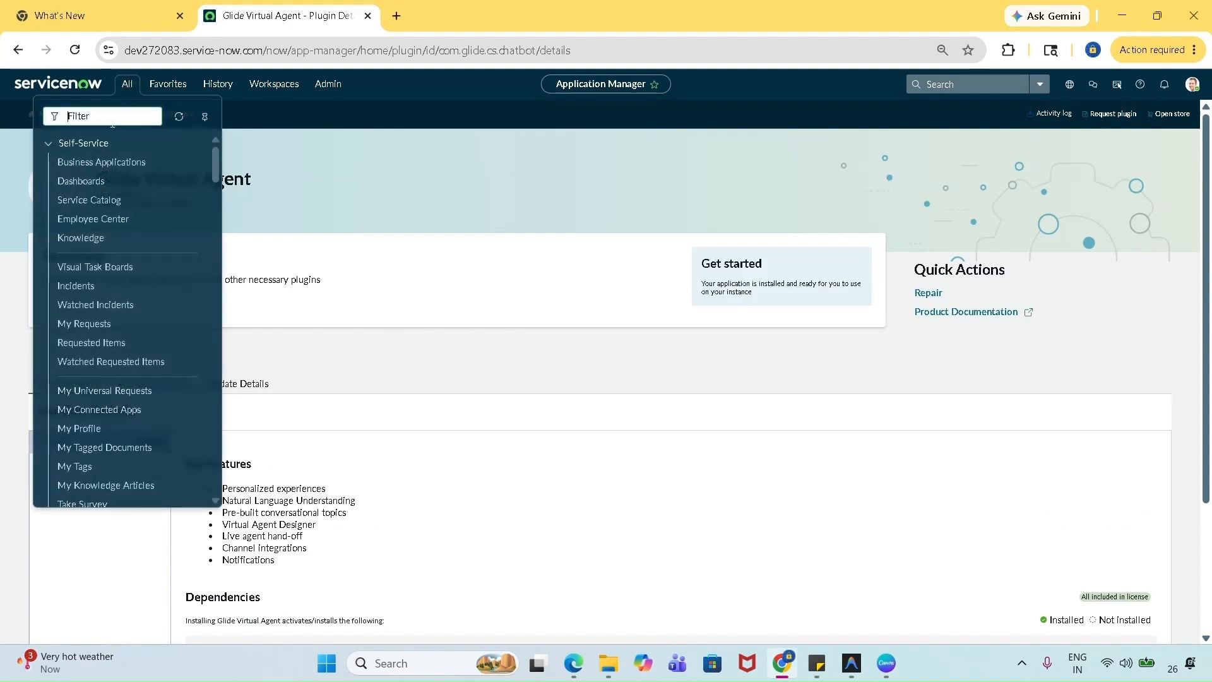
pyautogui.write('convers')
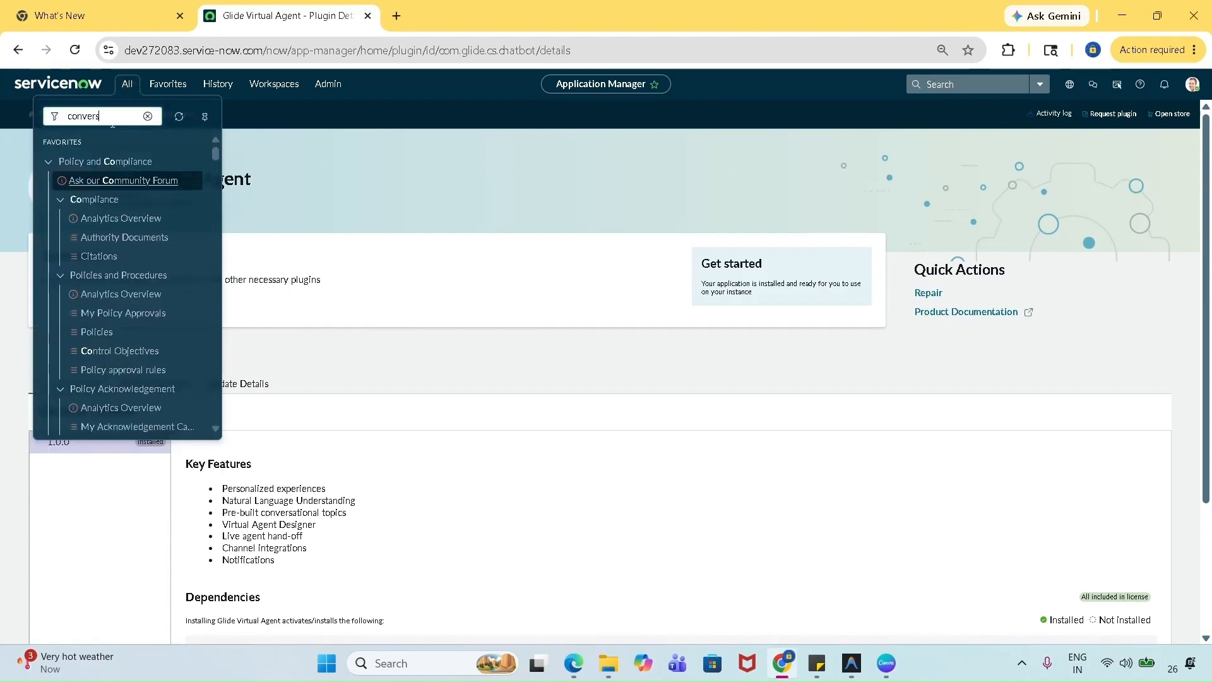
pyautogui.write('ational')
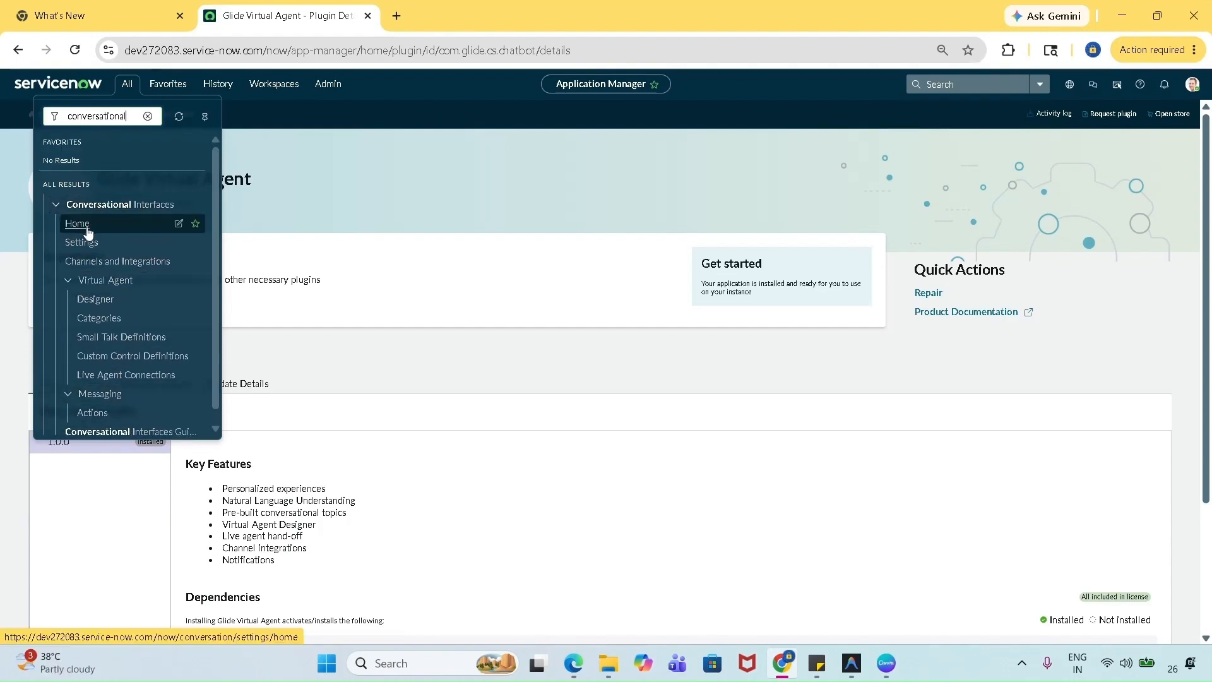
pyautogui.click(92, 271)
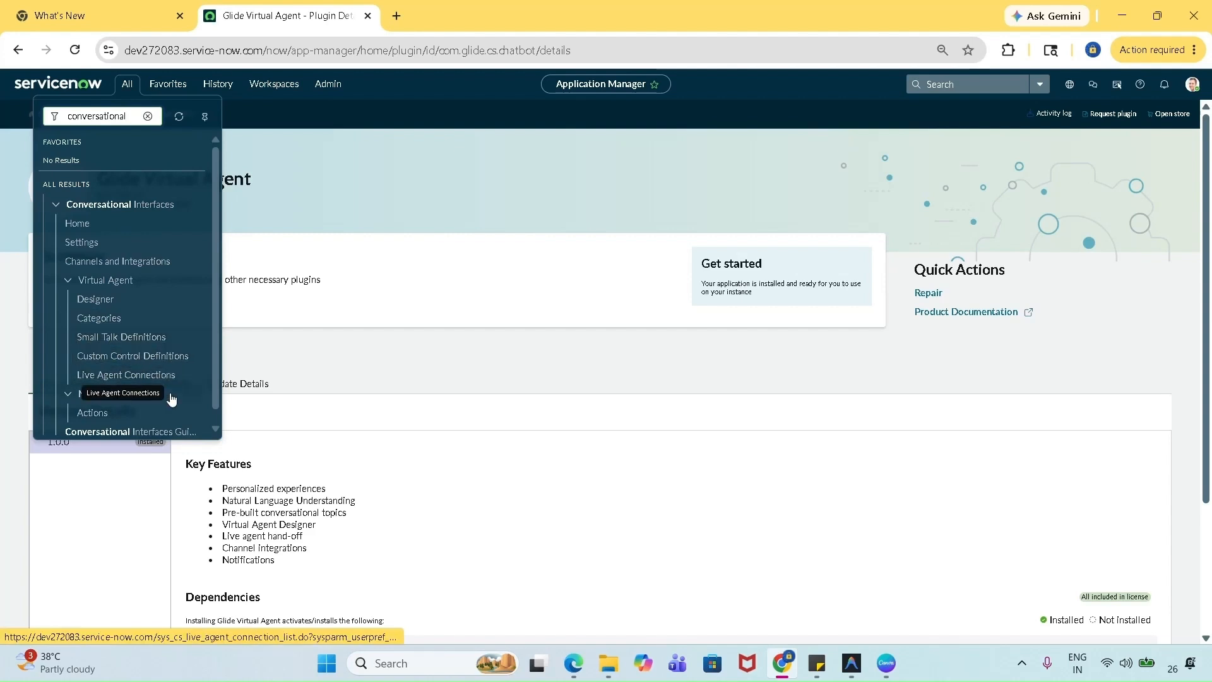
pyautogui.scroll(-1, 112, 380)
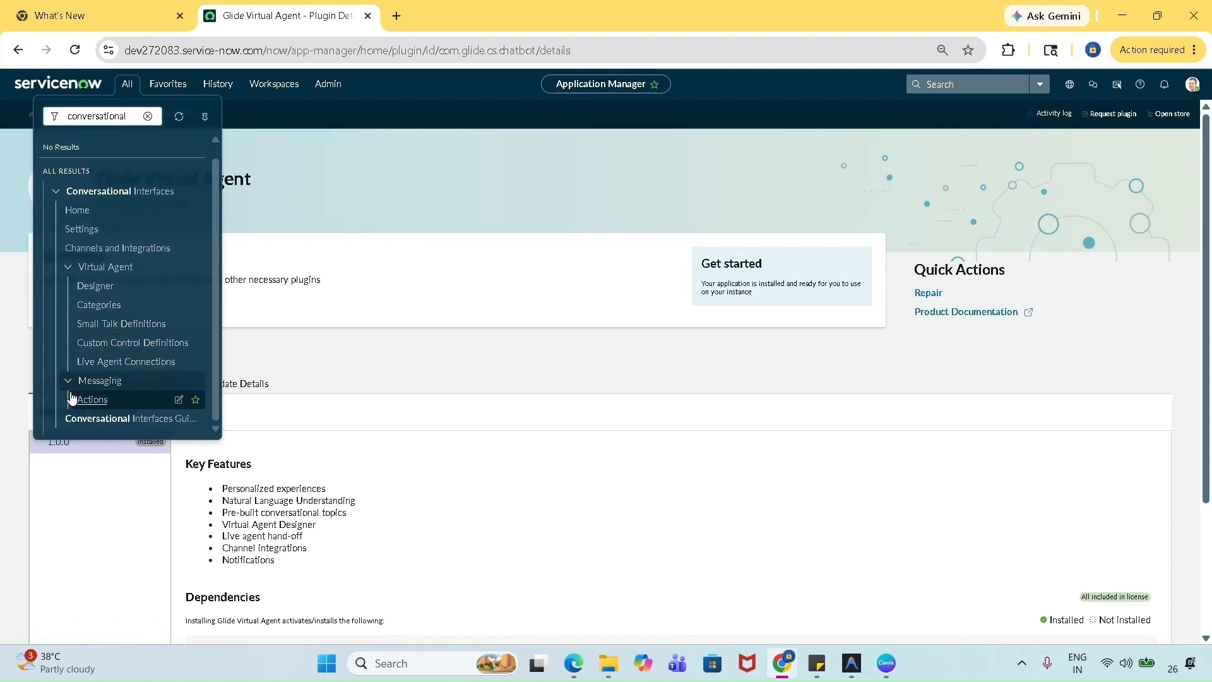
pyautogui.click(98, 419)
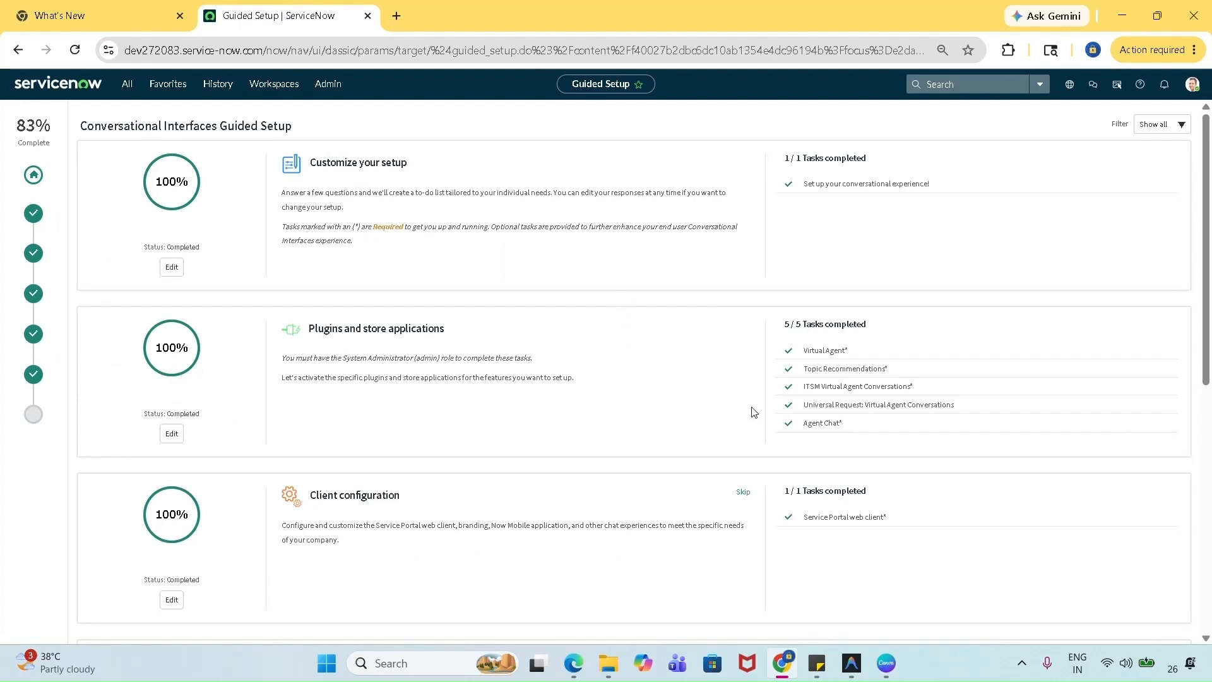
# - Configure the conversational experience under Customize your setup, continuing with Workspace Agent Chat and Quick setup
pyautogui.click(172, 266)
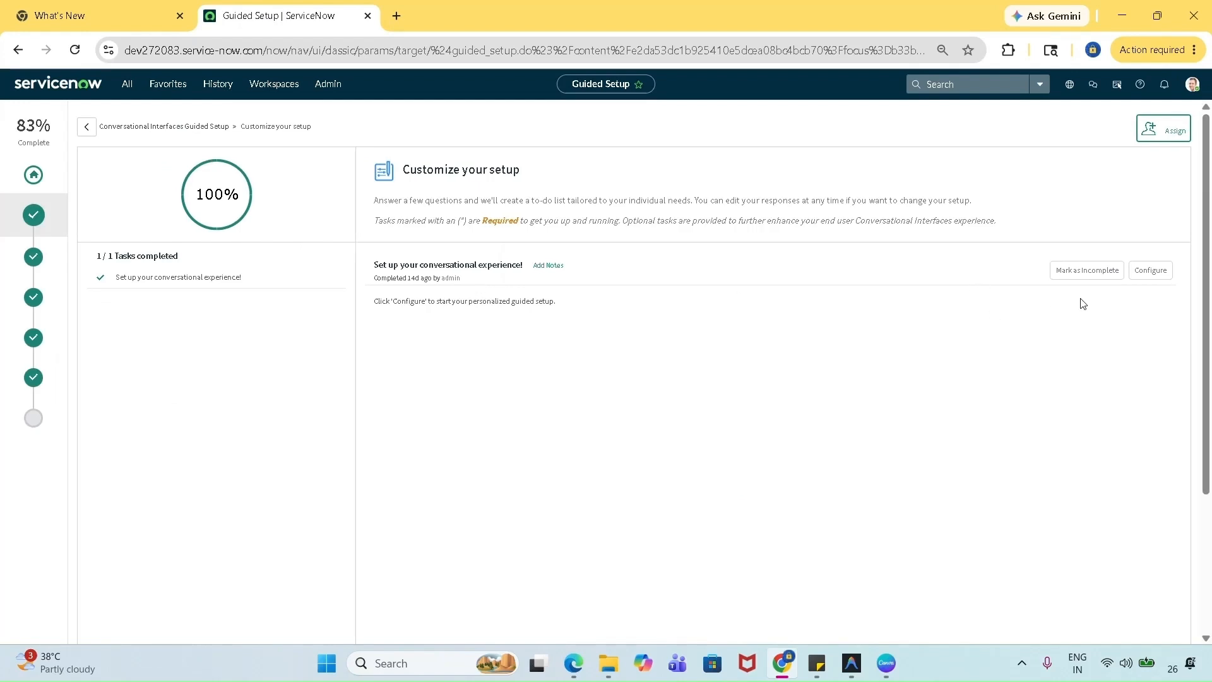
pyautogui.click(1158, 282)
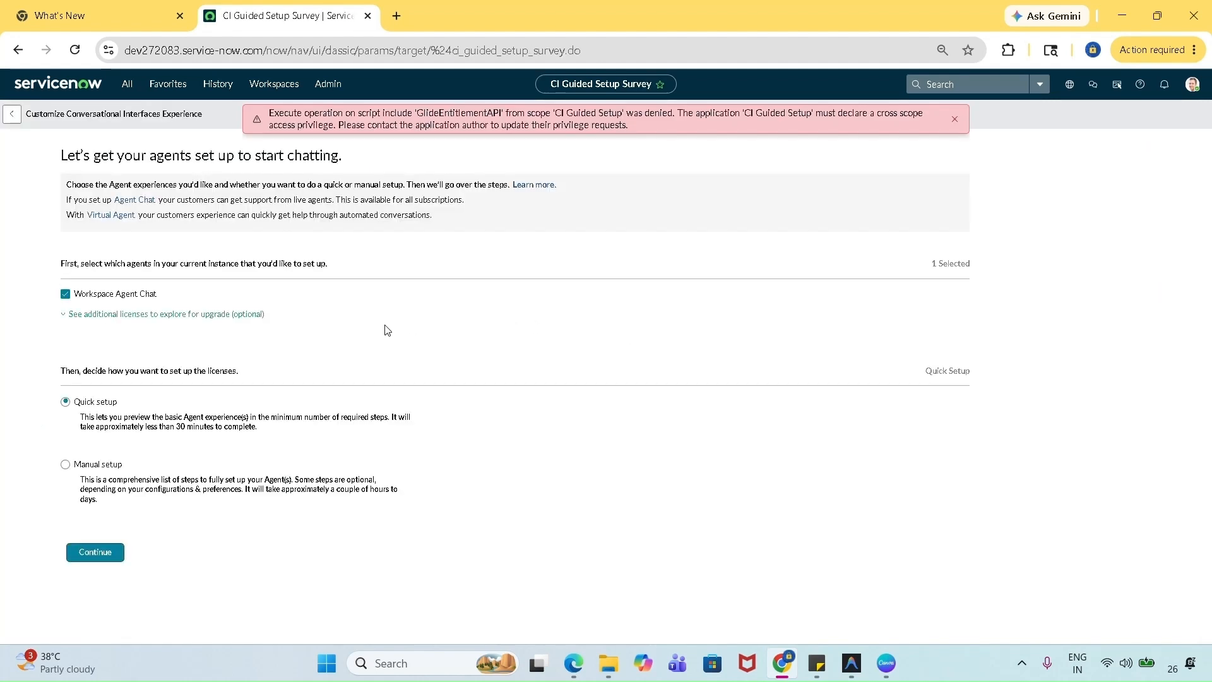
pyautogui.click(954, 119)
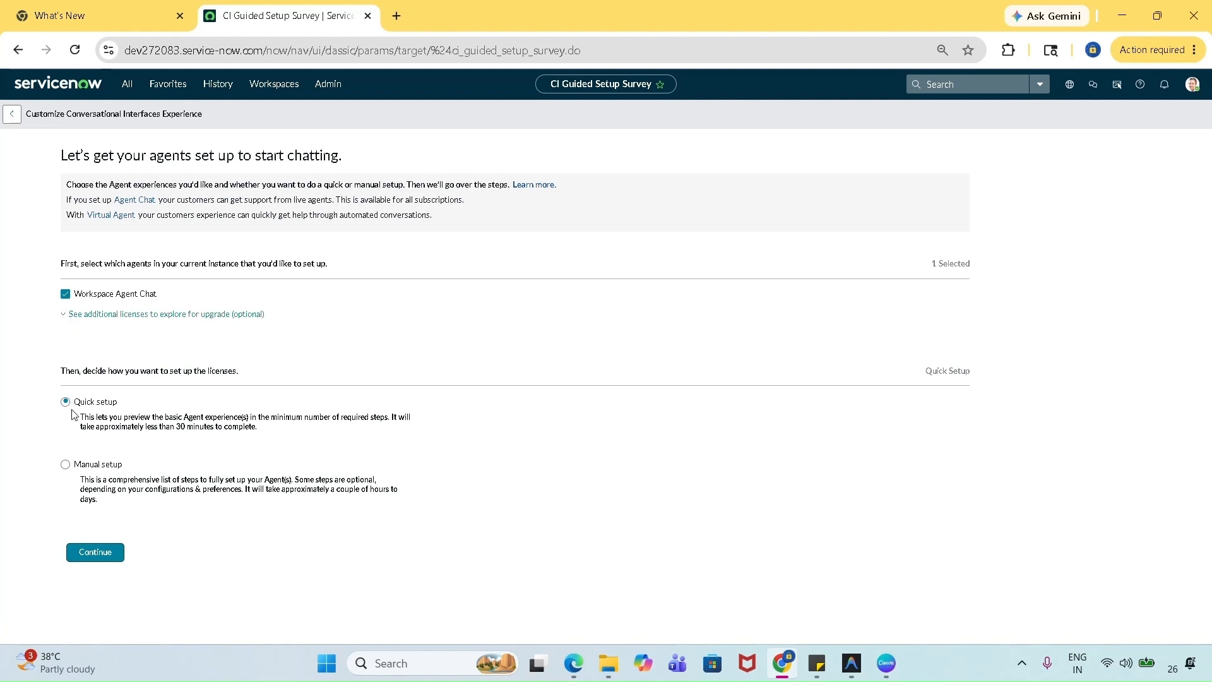
pyautogui.click(125, 553)
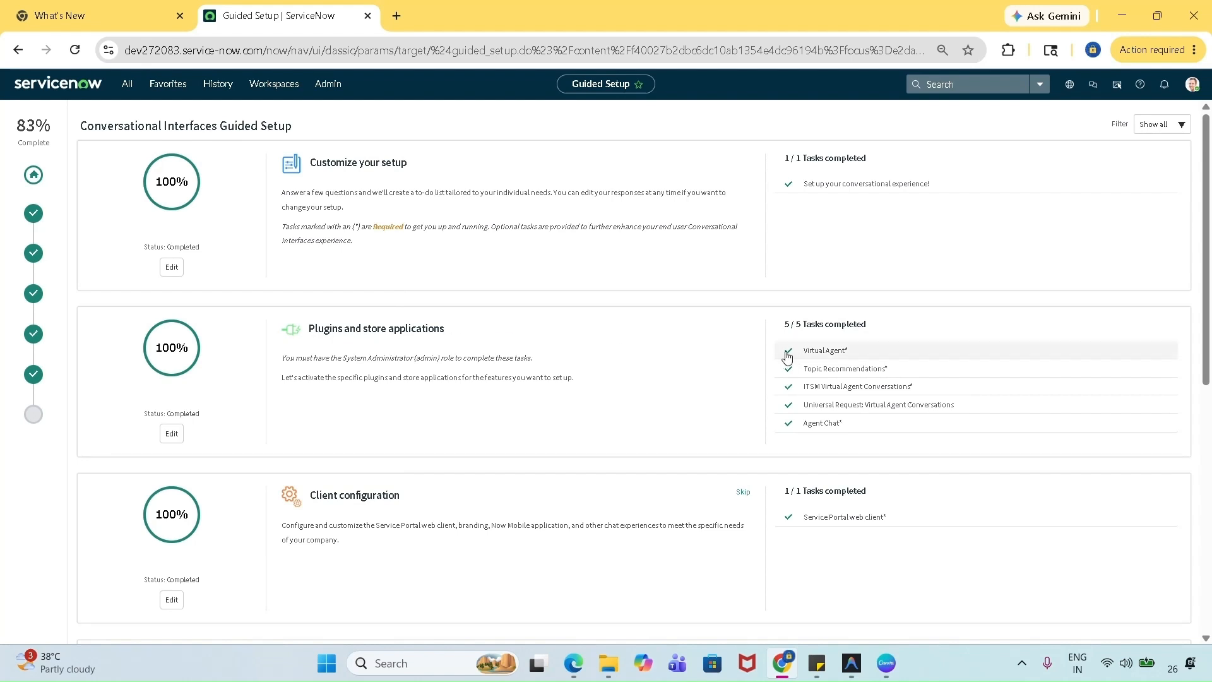
# - Review the Virtual Agent task under Plugins and store applications, including the Glide Virtual Agent plugin record behind its configuration
pyautogui.moveTo(786, 343); pyautogui.dragTo(862, 426)
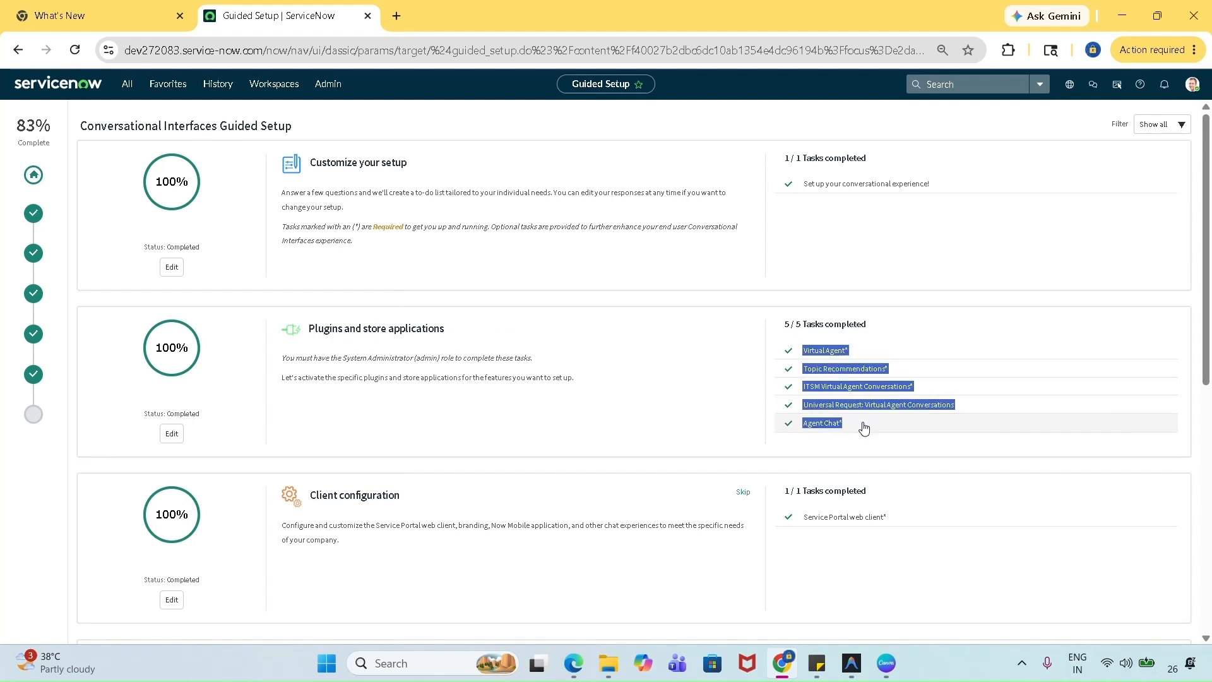
pyautogui.click(172, 434)
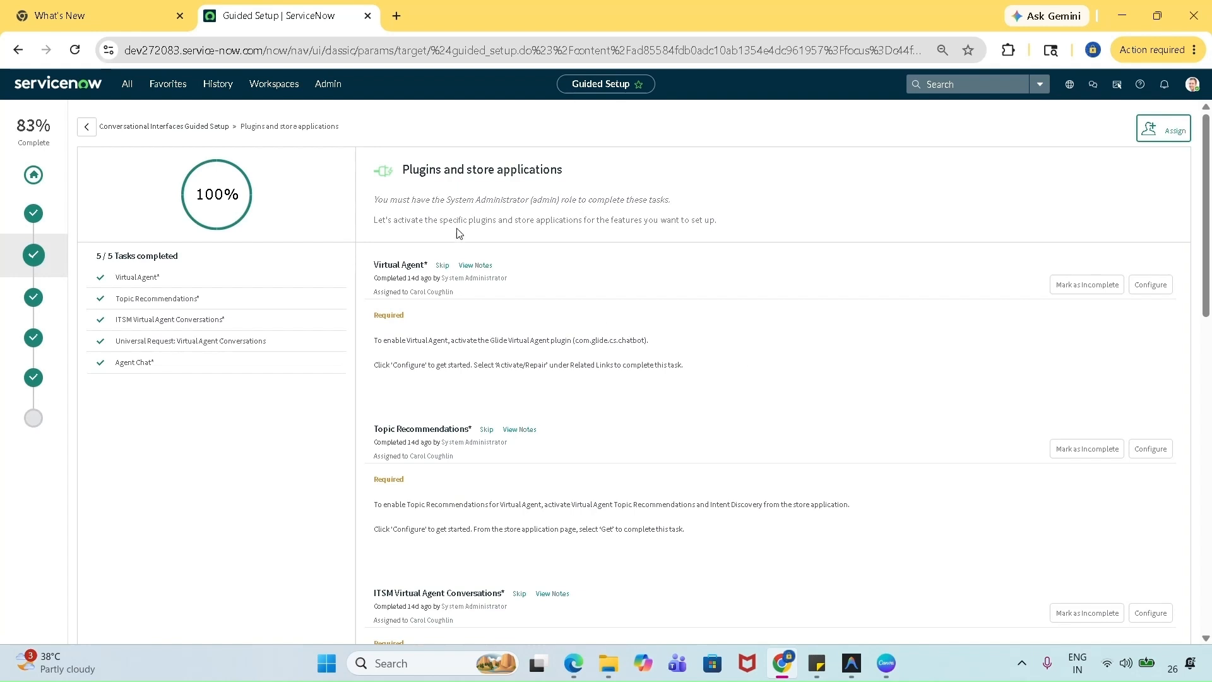
pyautogui.moveTo(374, 265); pyautogui.dragTo(421, 265)
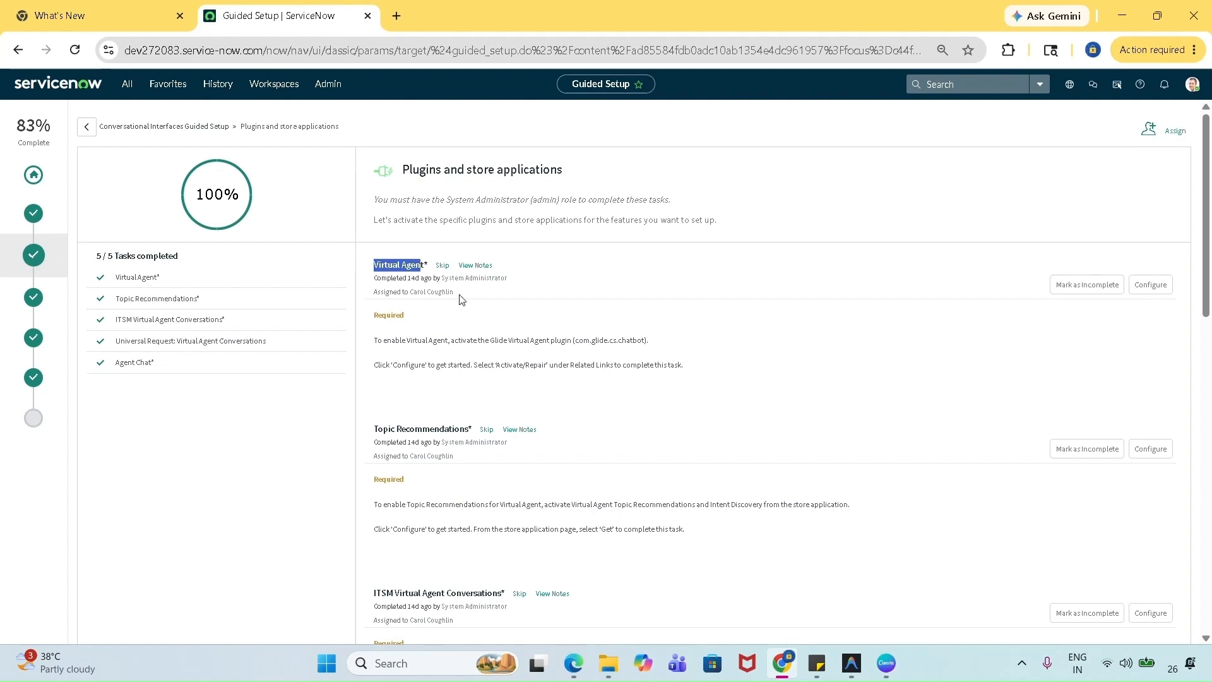
pyautogui.moveTo(575, 340); pyautogui.dragTo(642, 340)
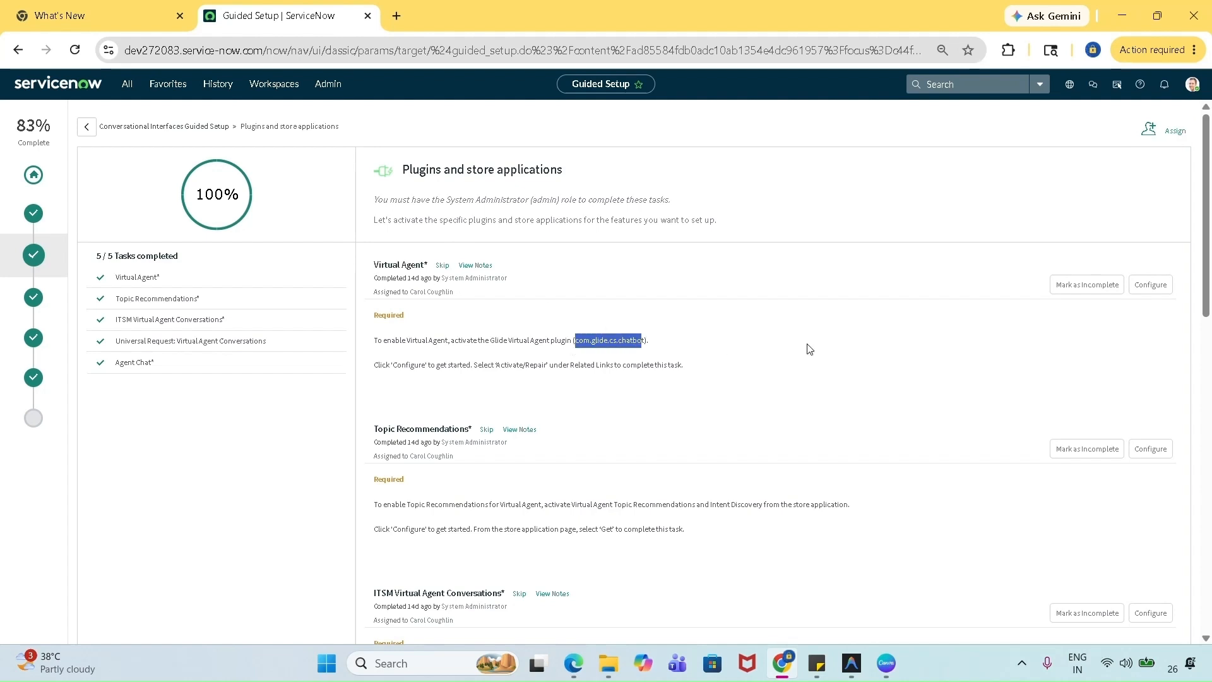
pyautogui.click(1169, 291)
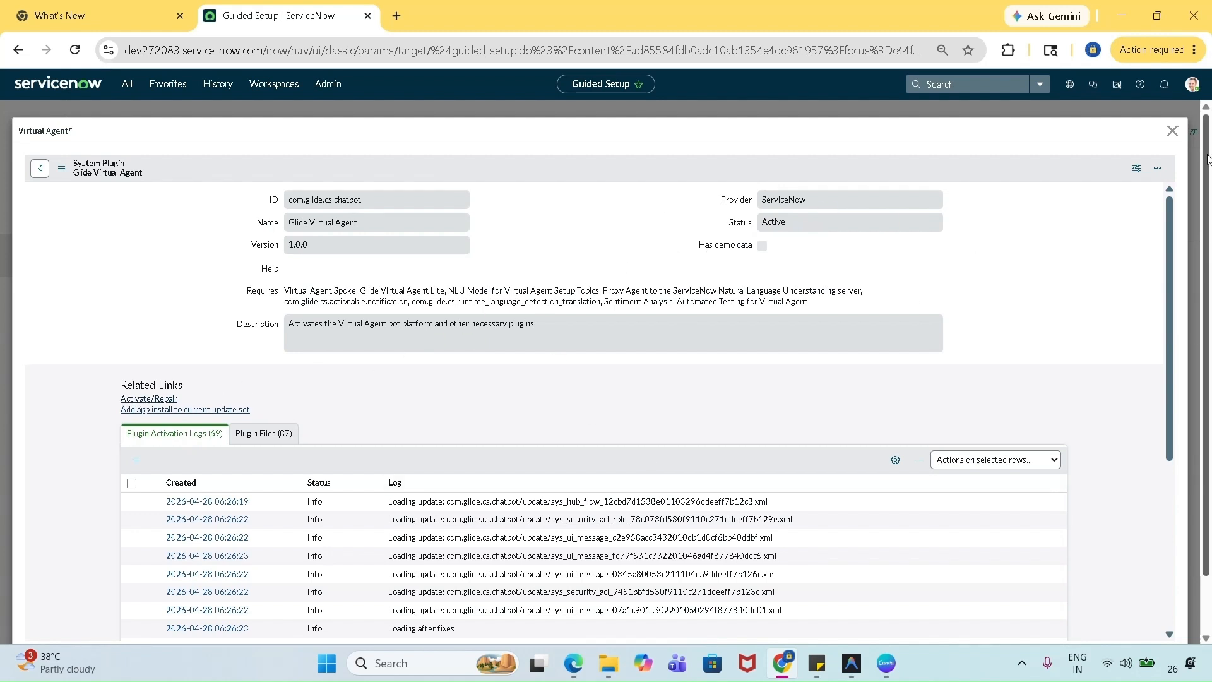
pyautogui.click(1172, 132)
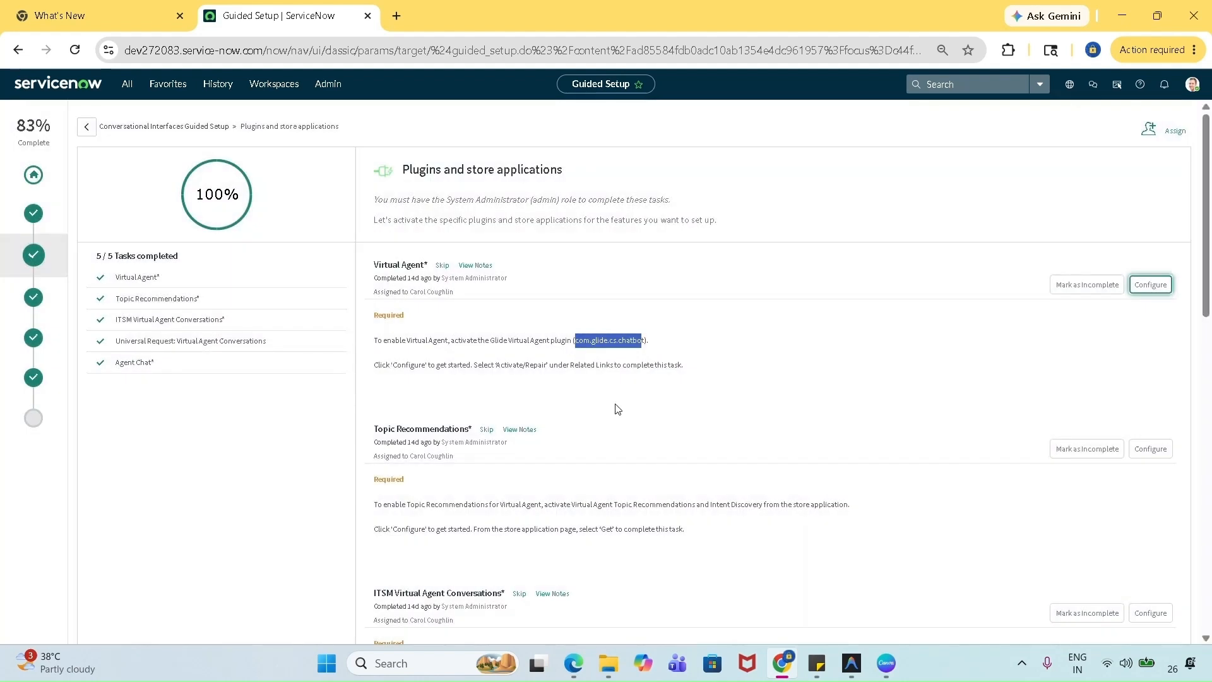
# - Read the activation requirements of the Topic Recommendations and ITSM Virtual Agent Conversations tasks
pyautogui.scroll(-3, 617, 407)
pyautogui.moveTo(378, 272); pyautogui.dragTo(445, 272)
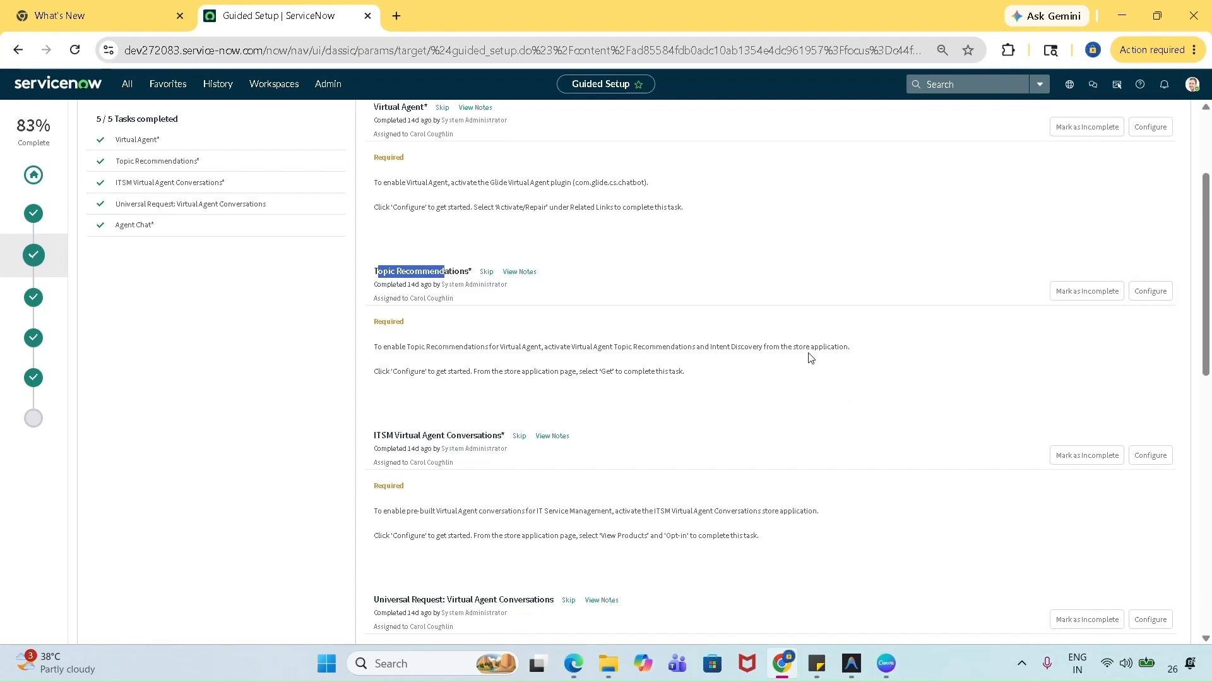
pyautogui.moveTo(805, 348); pyautogui.dragTo(852, 348)
pyautogui.scroll(-3, 725, 362)
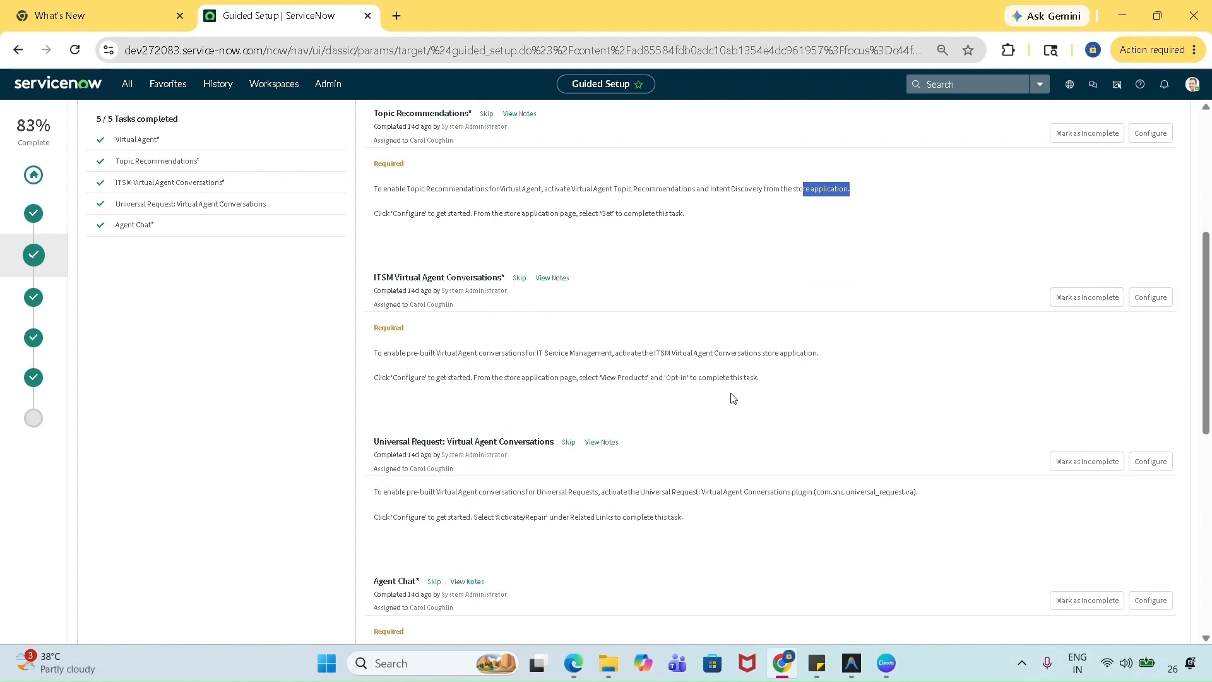
pyautogui.moveTo(727, 353); pyautogui.dragTo(800, 353)
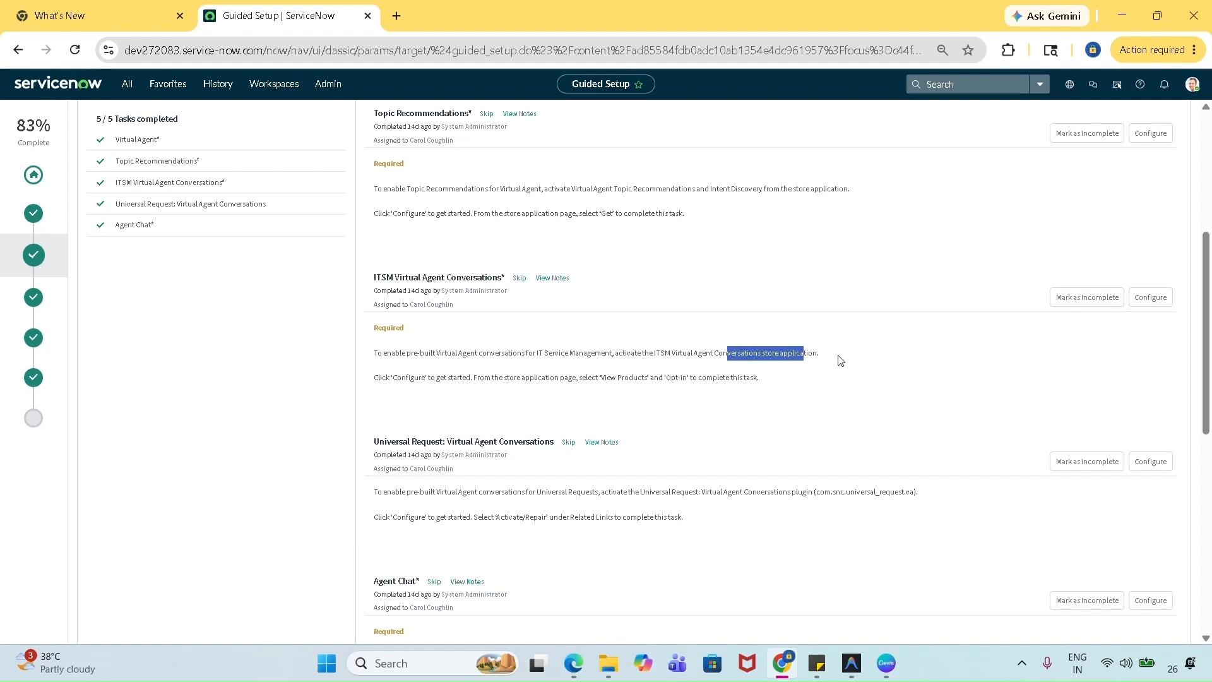
# - Review the Universal Request: Virtual Agent Conversations and Agent Chat task requirements, including the Agent Chat plugin record behind its configuration
pyautogui.scroll(-1, 887, 360)
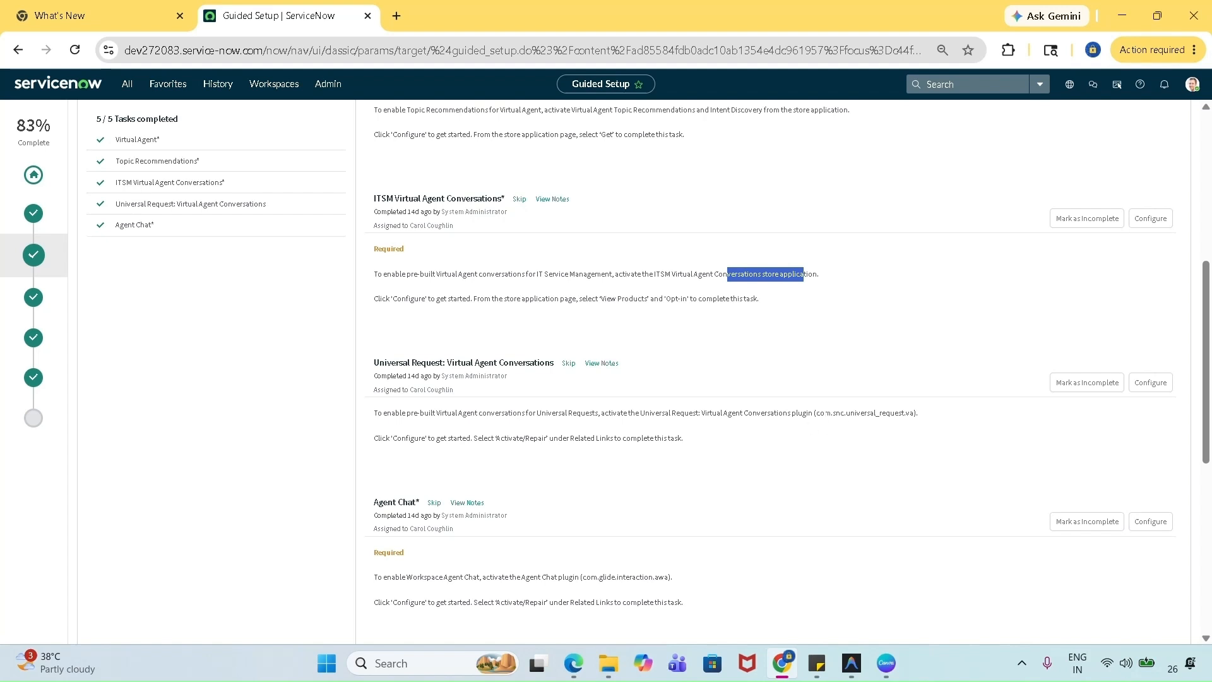
pyautogui.moveTo(821, 413); pyautogui.dragTo(898, 413)
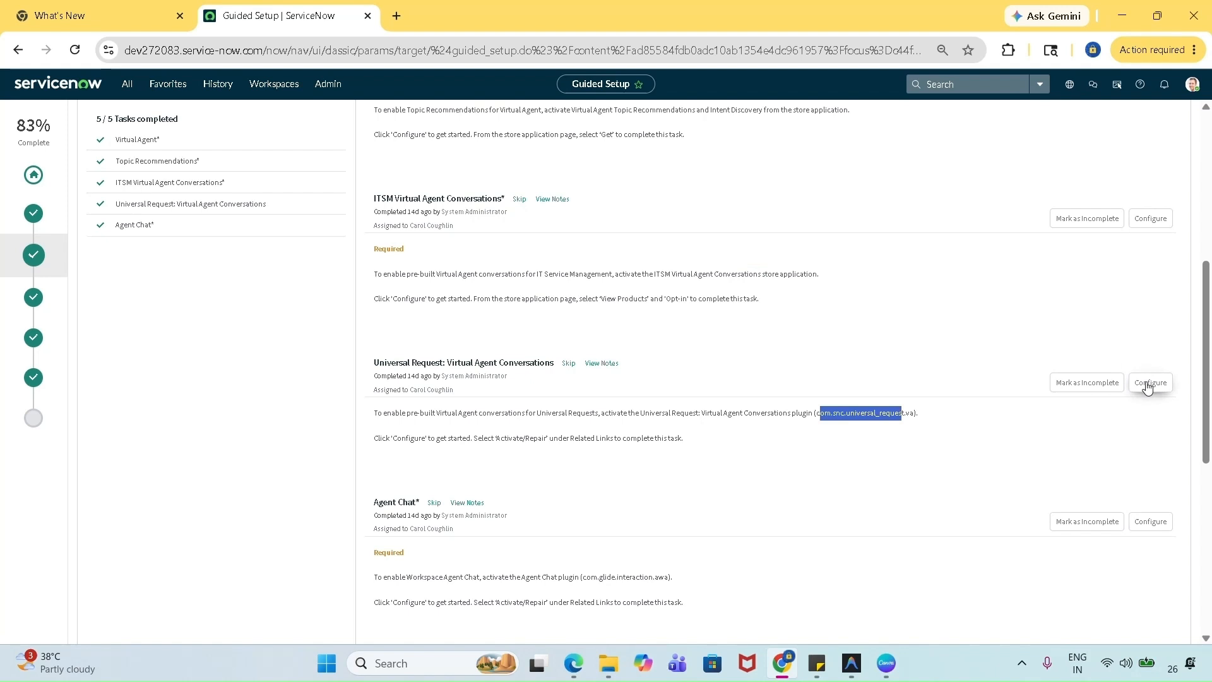
pyautogui.scroll(-1, 774, 373)
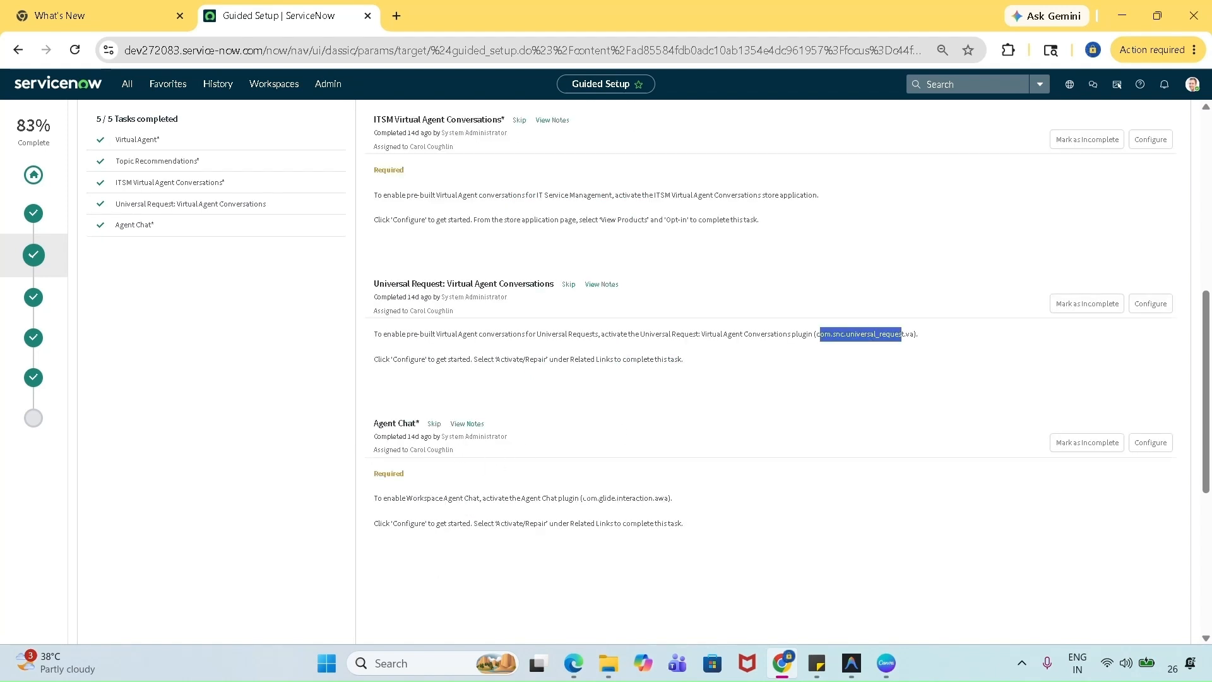
pyautogui.moveTo(582, 499); pyautogui.dragTo(682, 500)
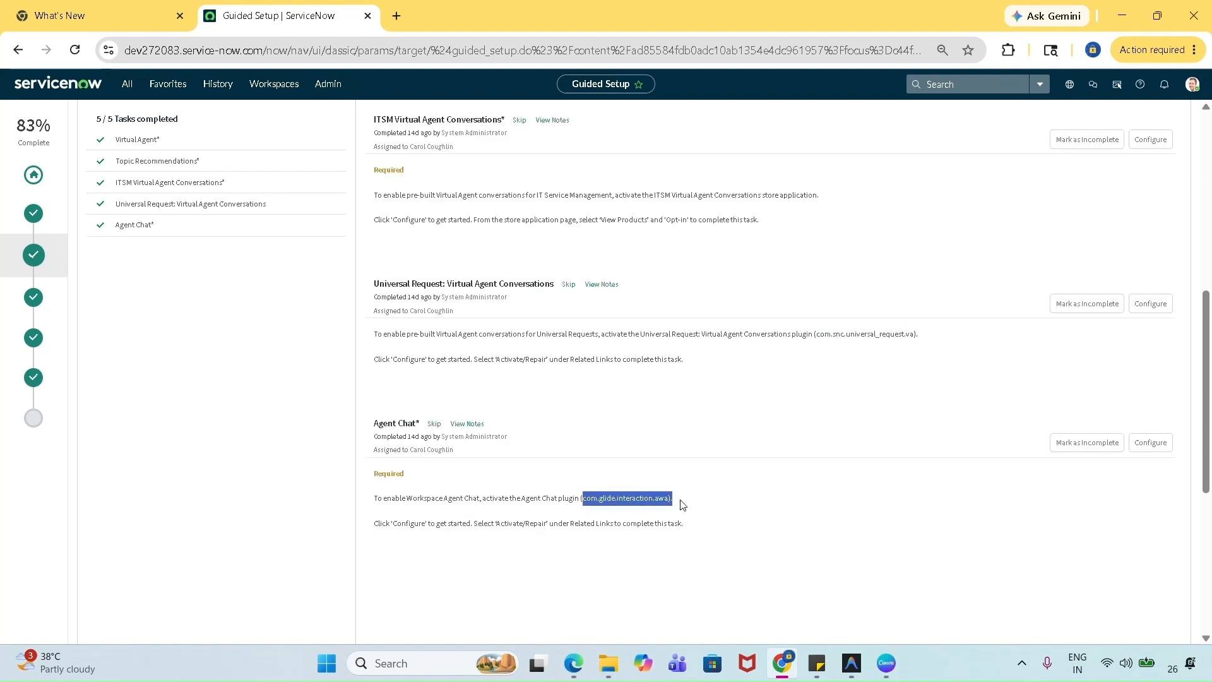
pyautogui.click(1136, 444)
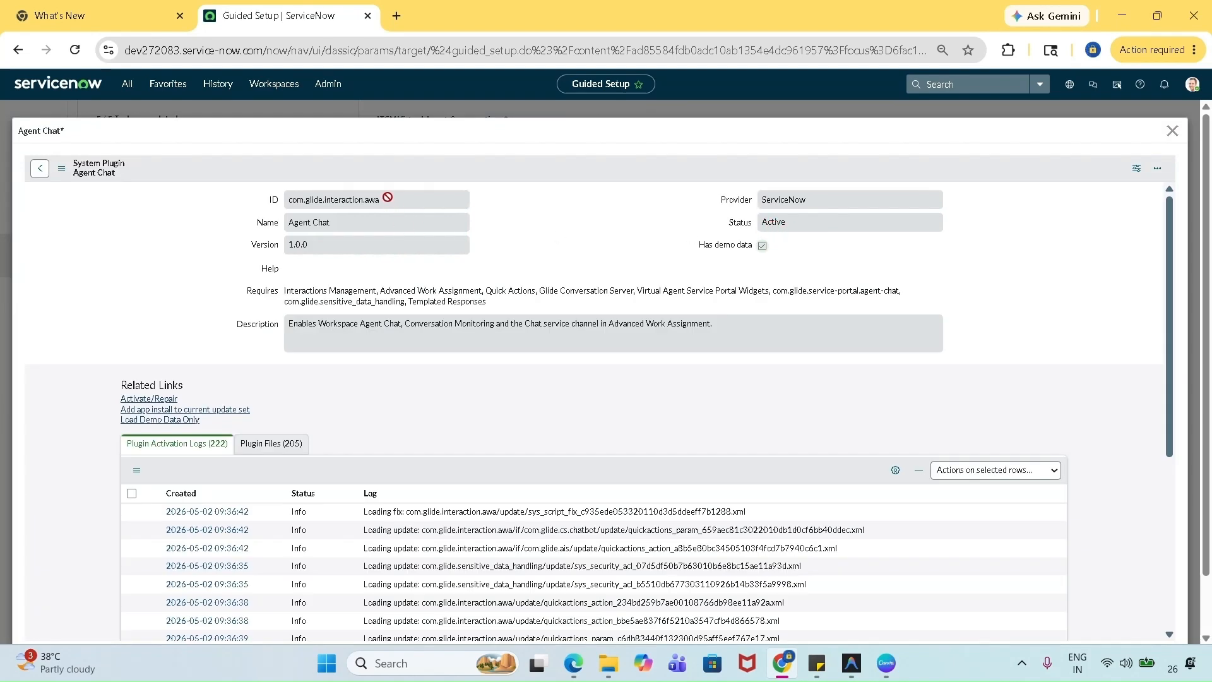
pyautogui.tripleClick(387, 200)
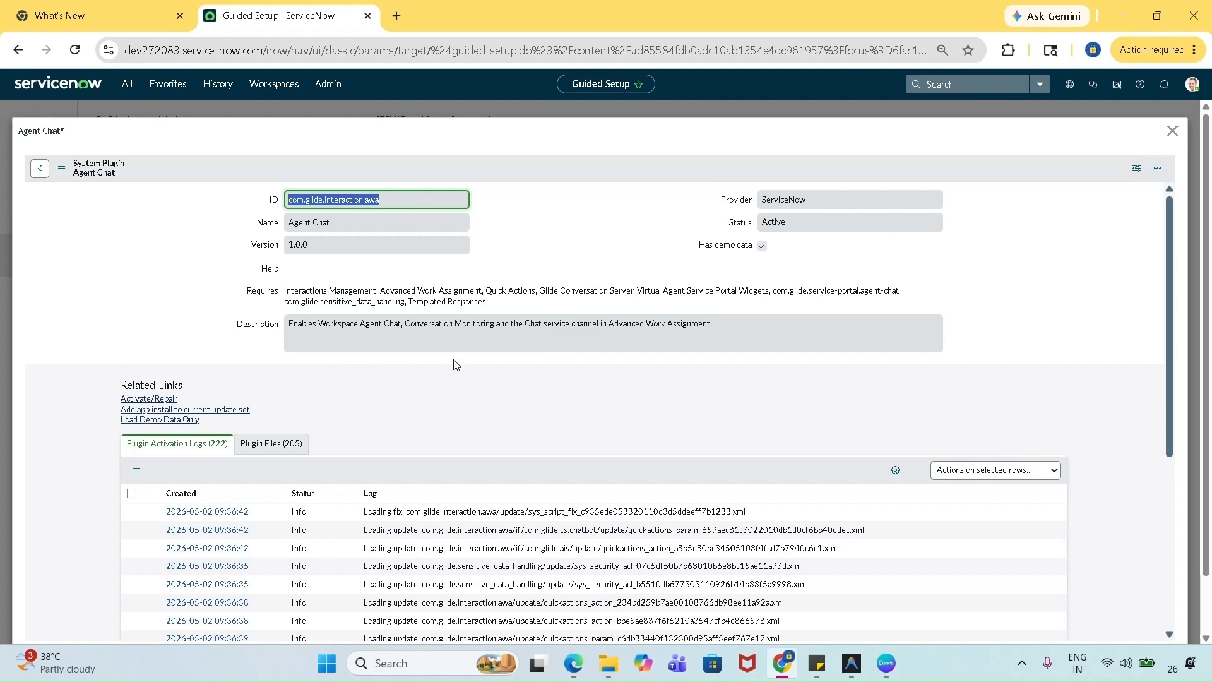
pyautogui.click(1172, 131)
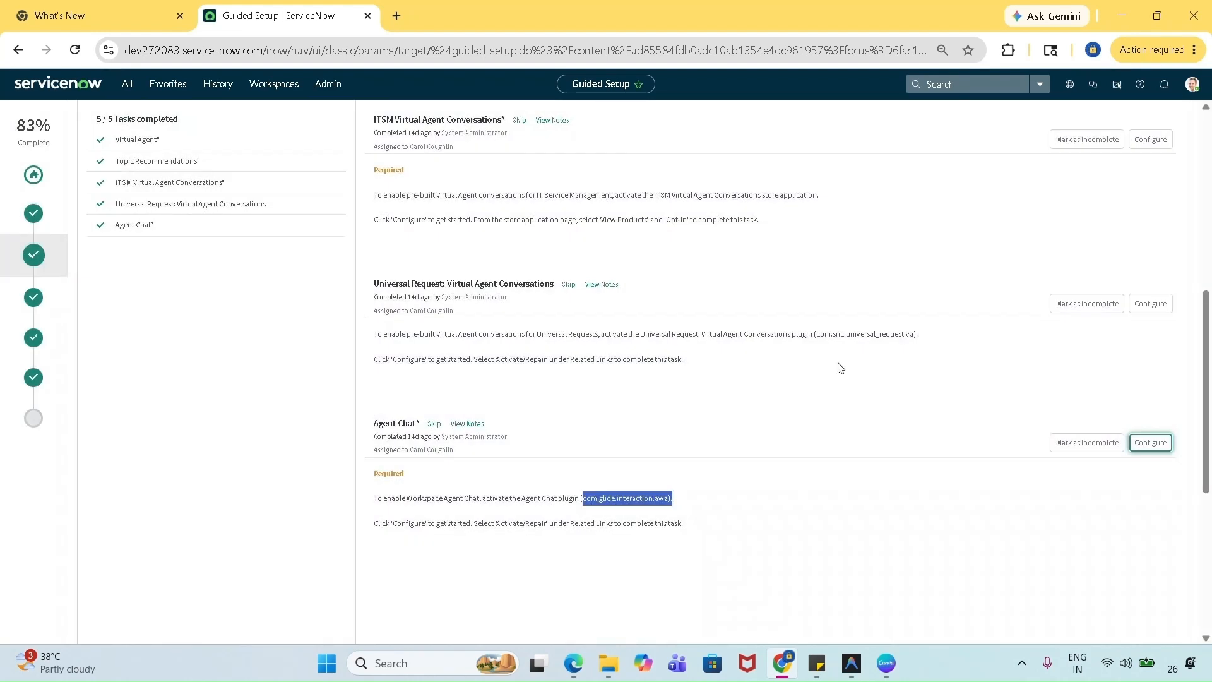
# - Return to the guided setup overview and open the Service Portal web client configuration under Client configuration
pyautogui.scroll(6, 840, 368)
pyautogui.scroll(2, 846, 368)
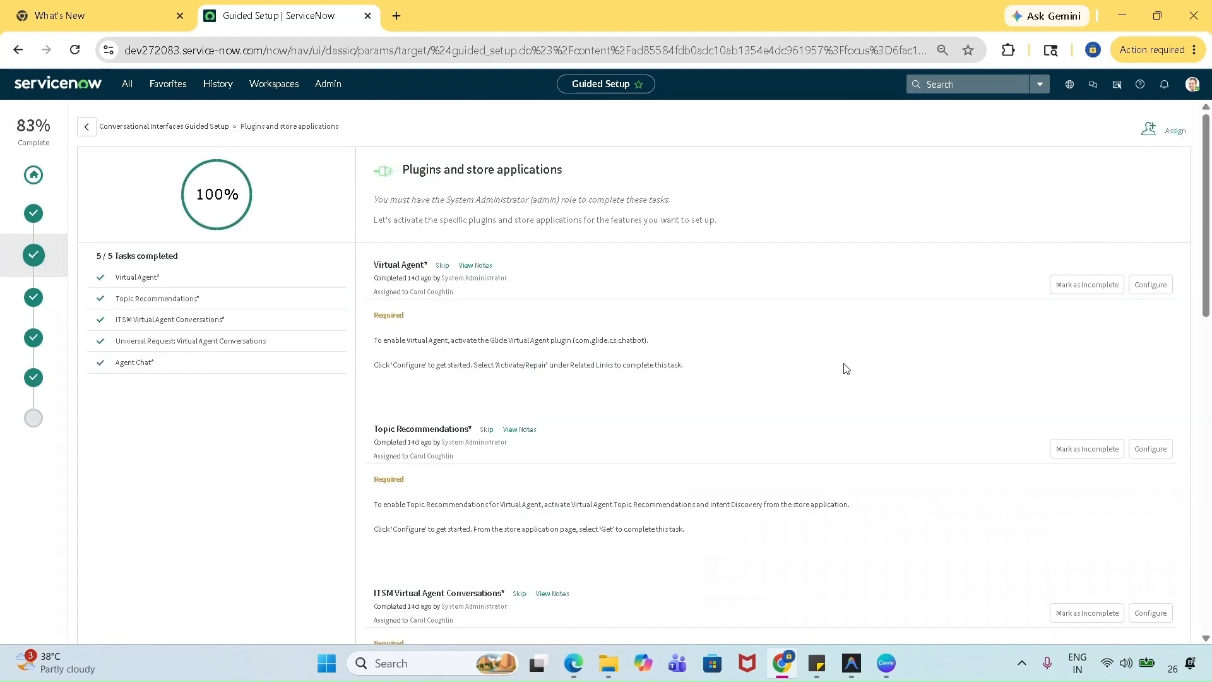
pyautogui.click(87, 127)
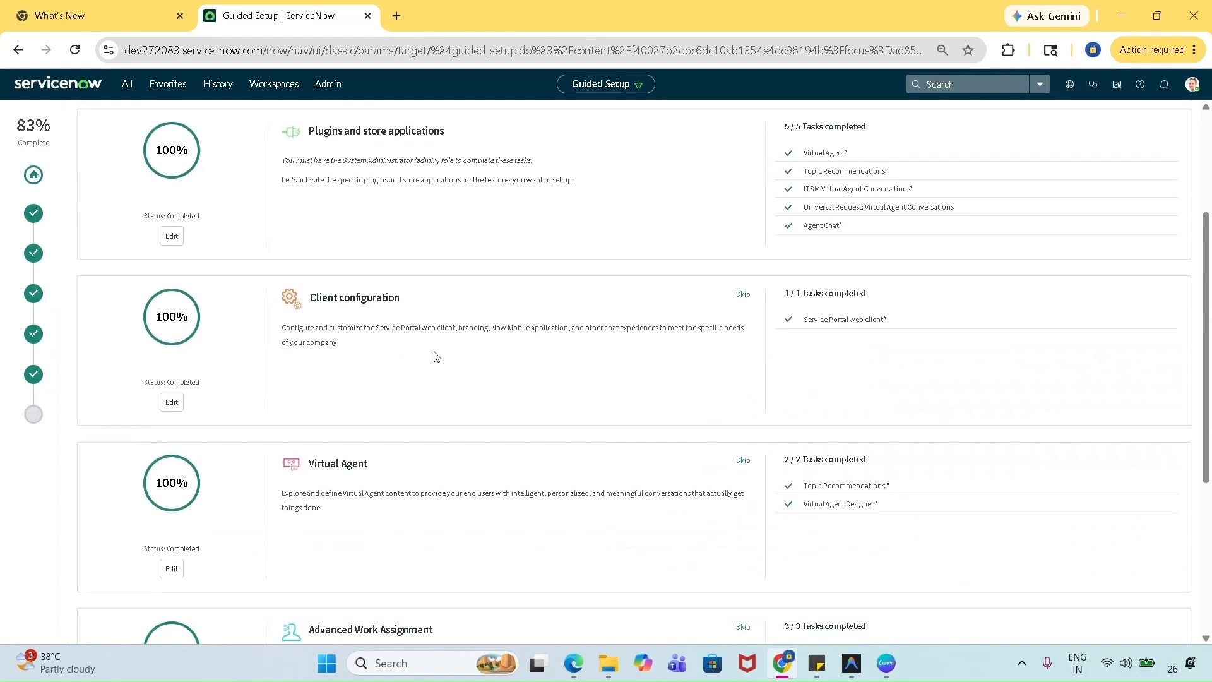
pyautogui.scroll(-5, 476, 349)
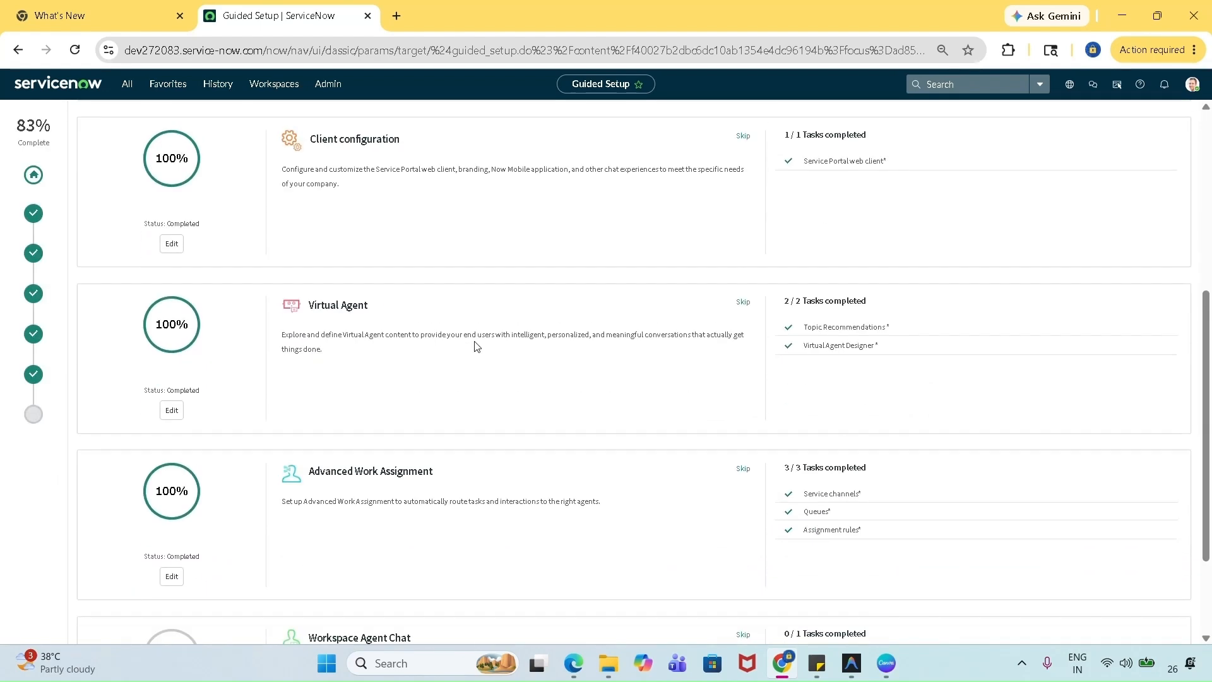
pyautogui.scroll(4, 480, 364)
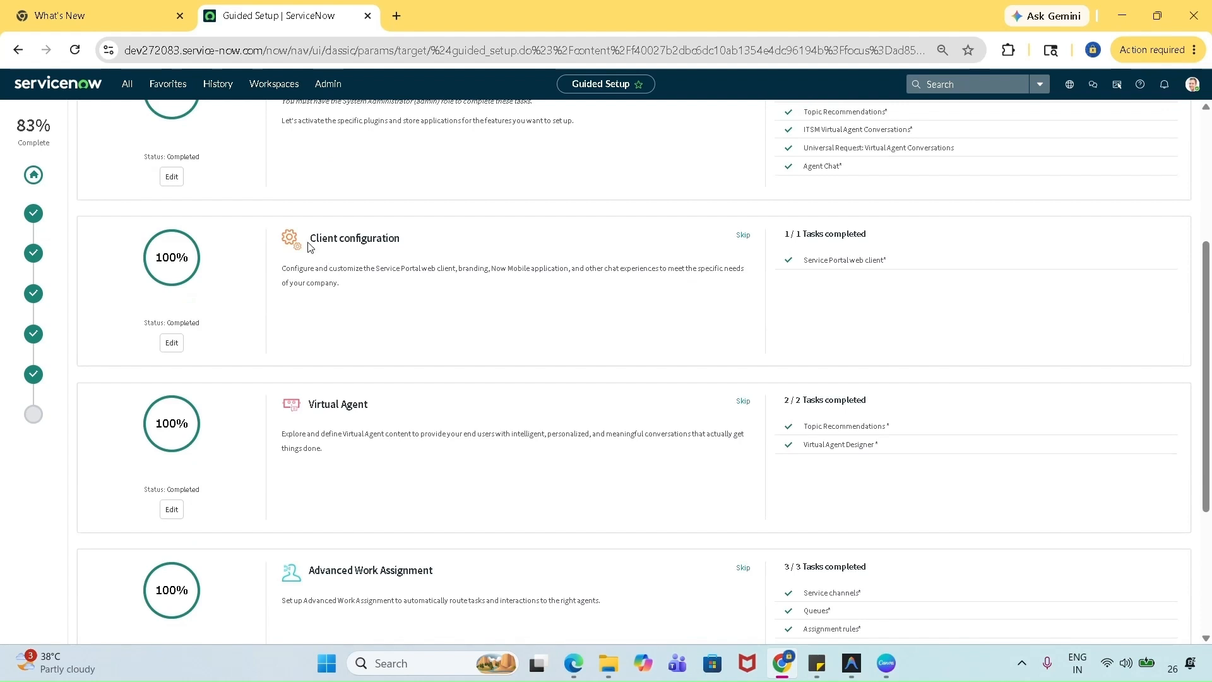
pyautogui.moveTo(308, 246); pyautogui.dragTo(428, 247)
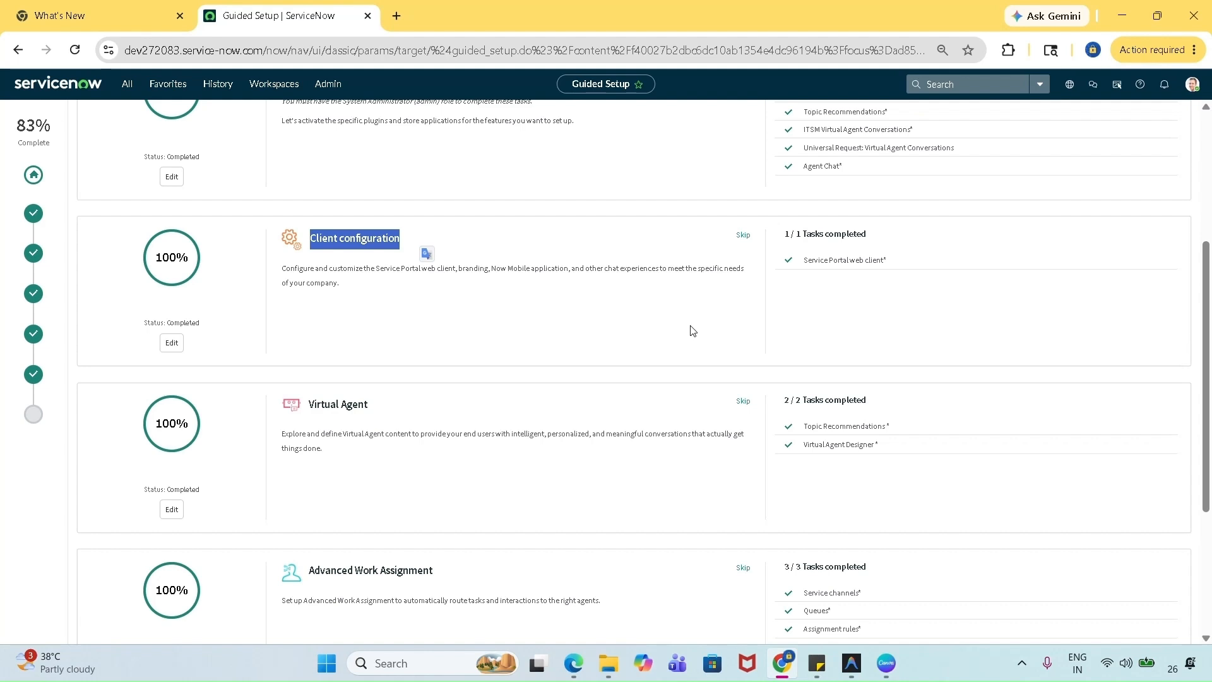
pyautogui.click(170, 345)
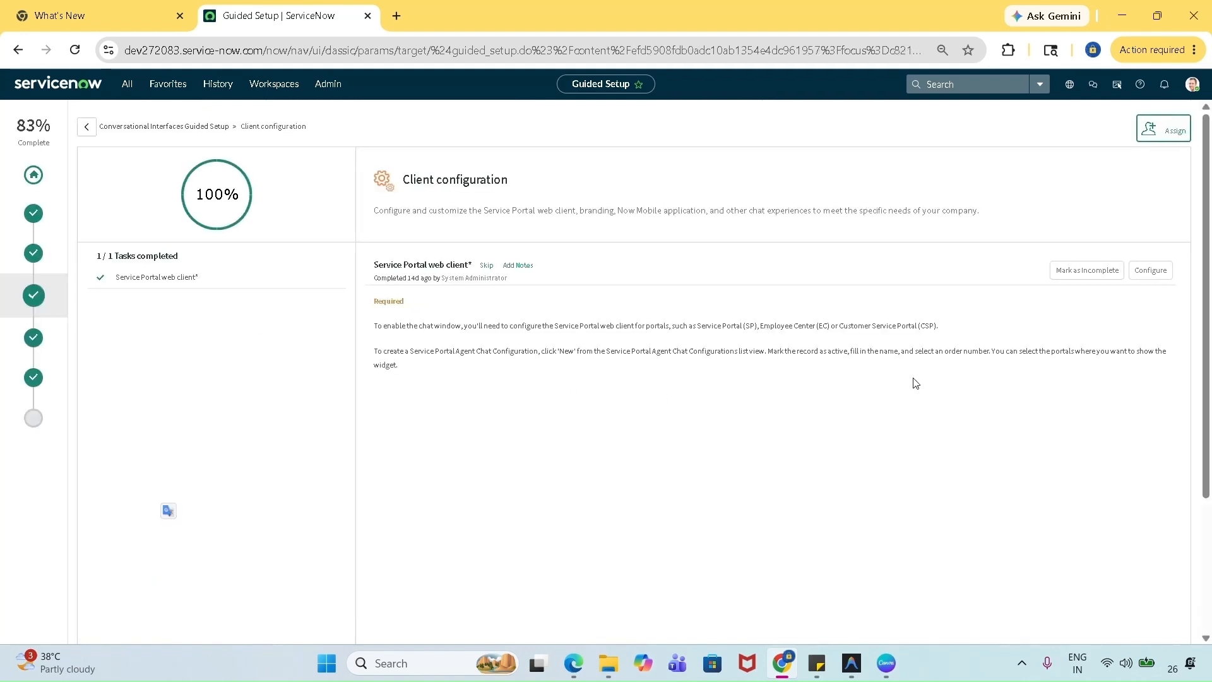
pyautogui.click(1148, 271)
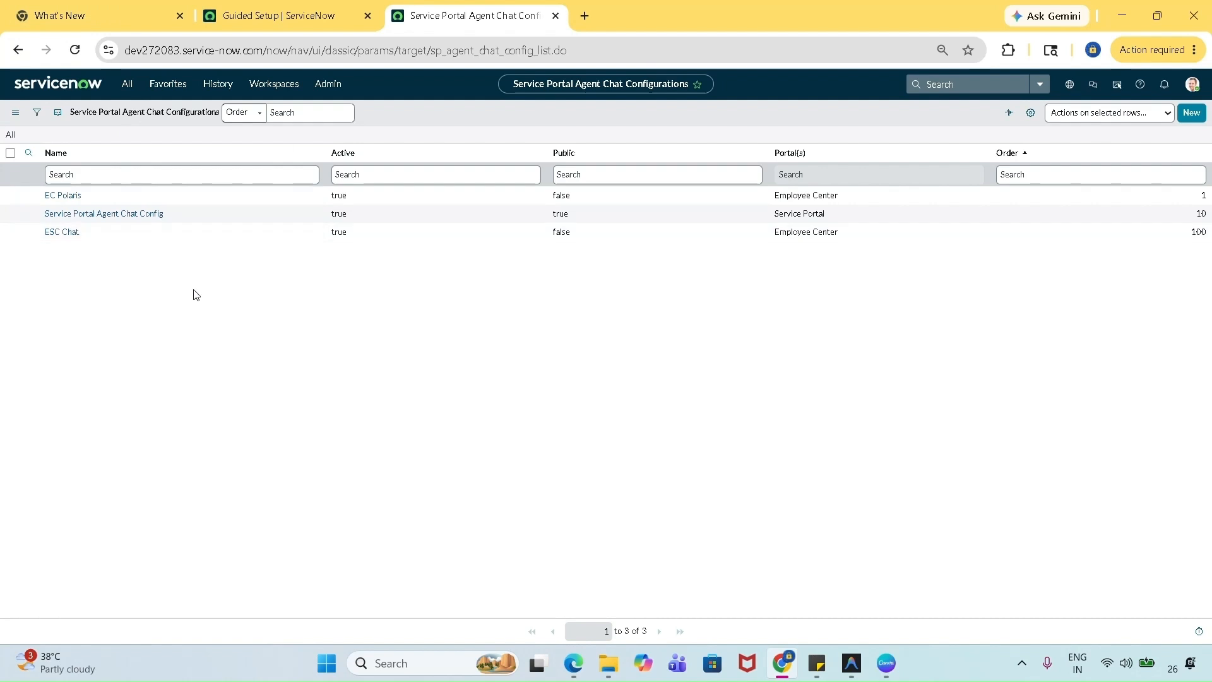
# - Open the instance's Service Portal home page at the /sp address
pyautogui.click(127, 84)
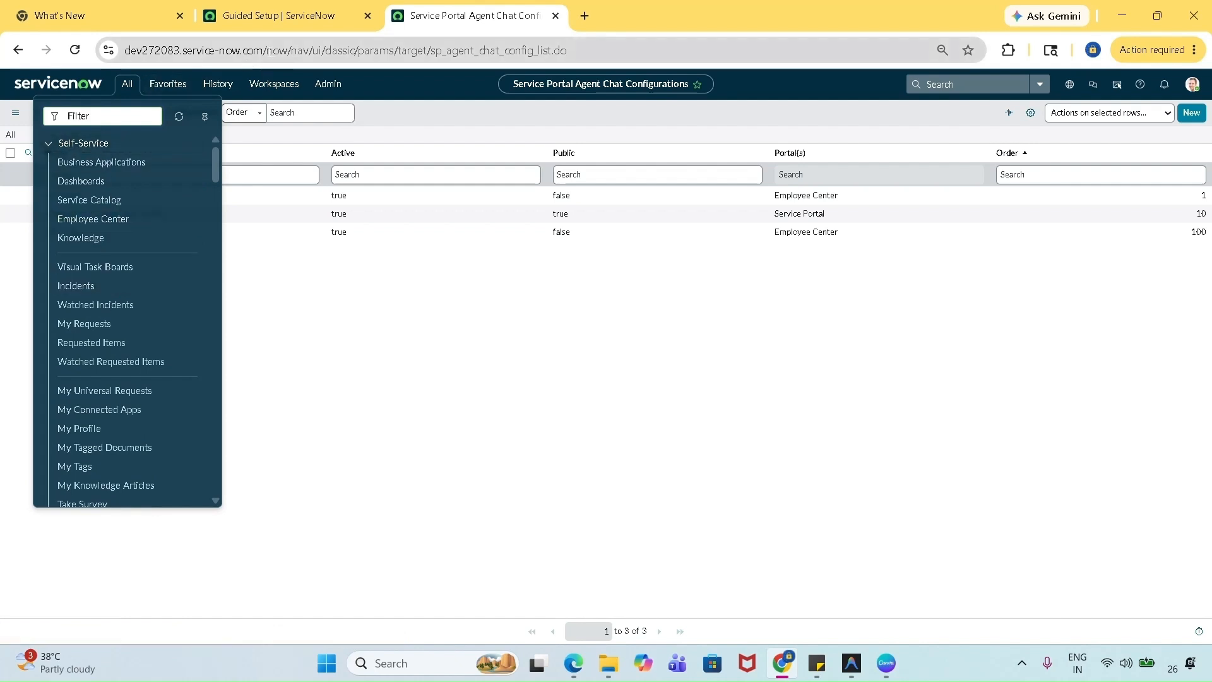
pyautogui.moveTo(302, 49); pyautogui.dragTo(602, 50)
pyautogui.write('sp')
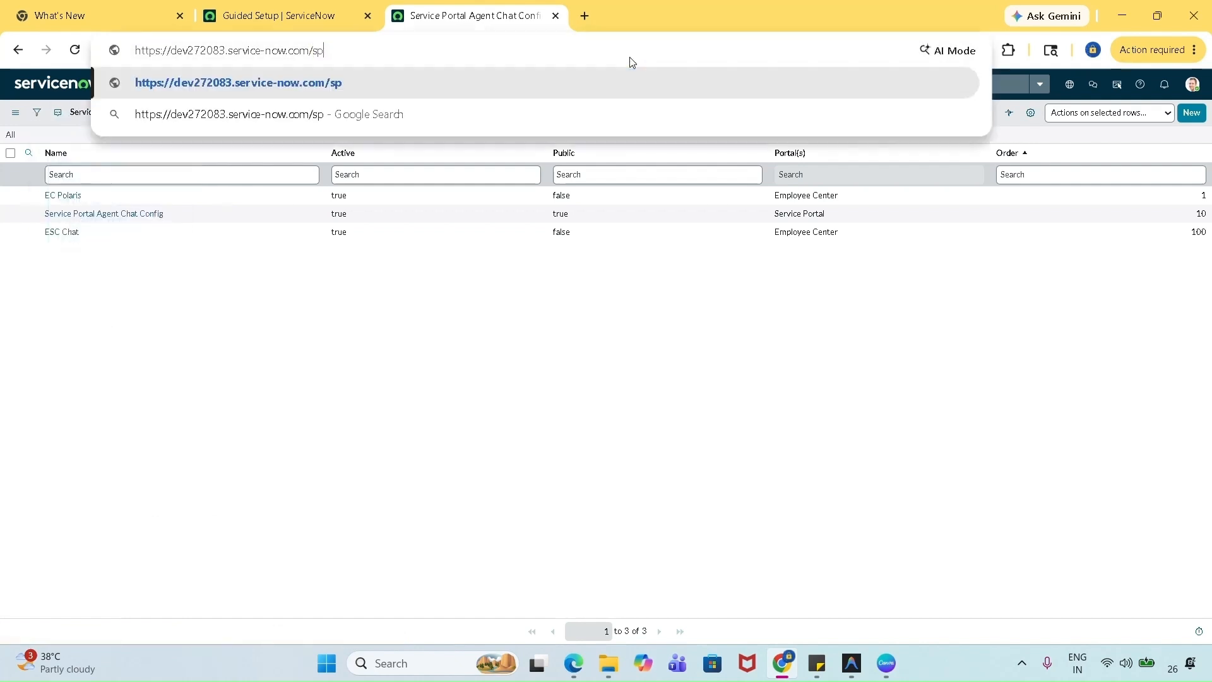
pyautogui.press('Return')
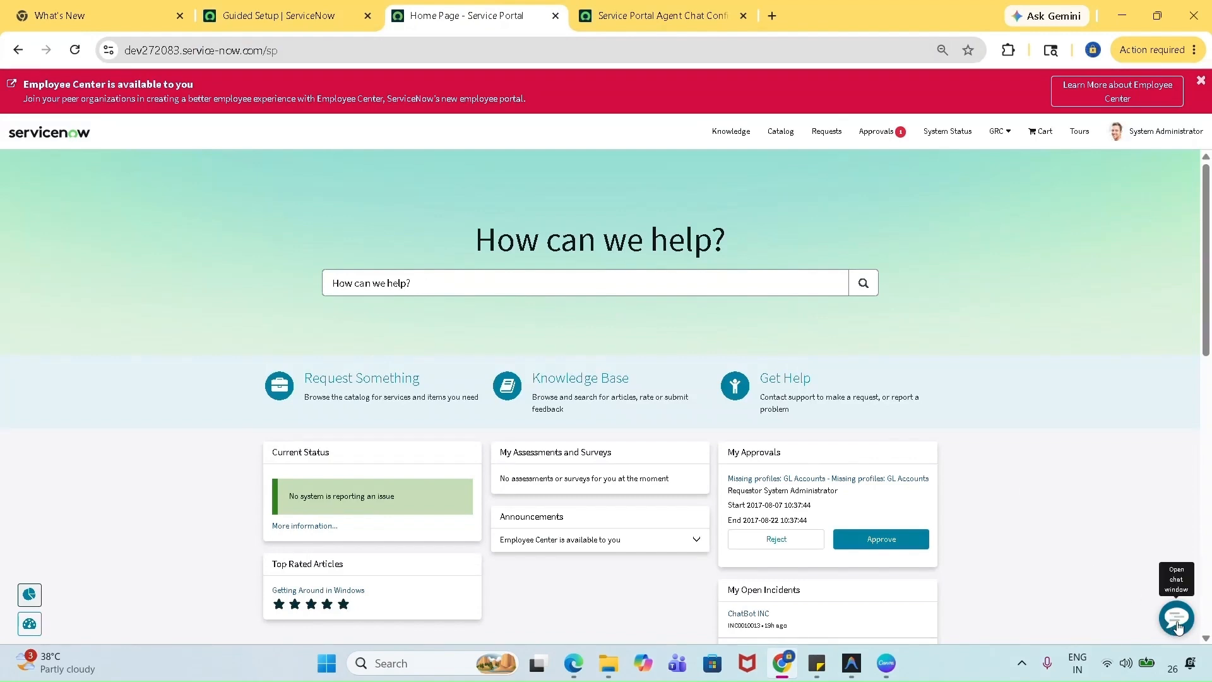
# - Disable Active and Public on the Service Portal Agent Chat Config record, save it, and reload the portal home page
pyautogui.click(649, 19)
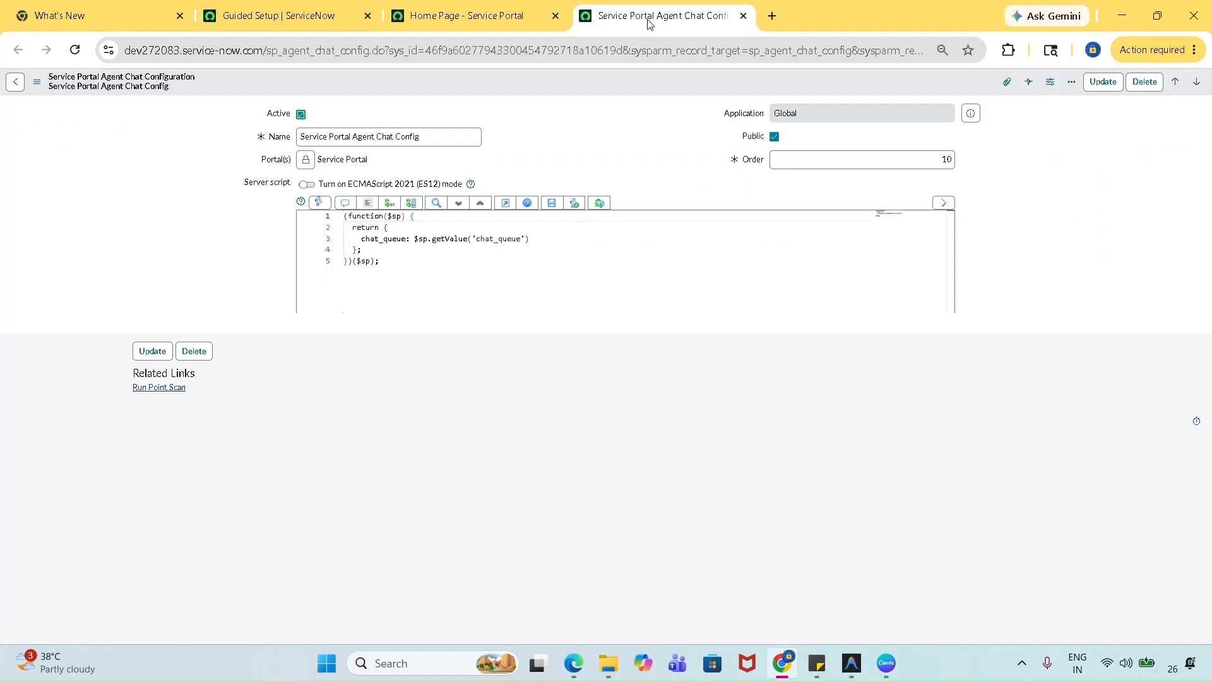
pyautogui.click(774, 137)
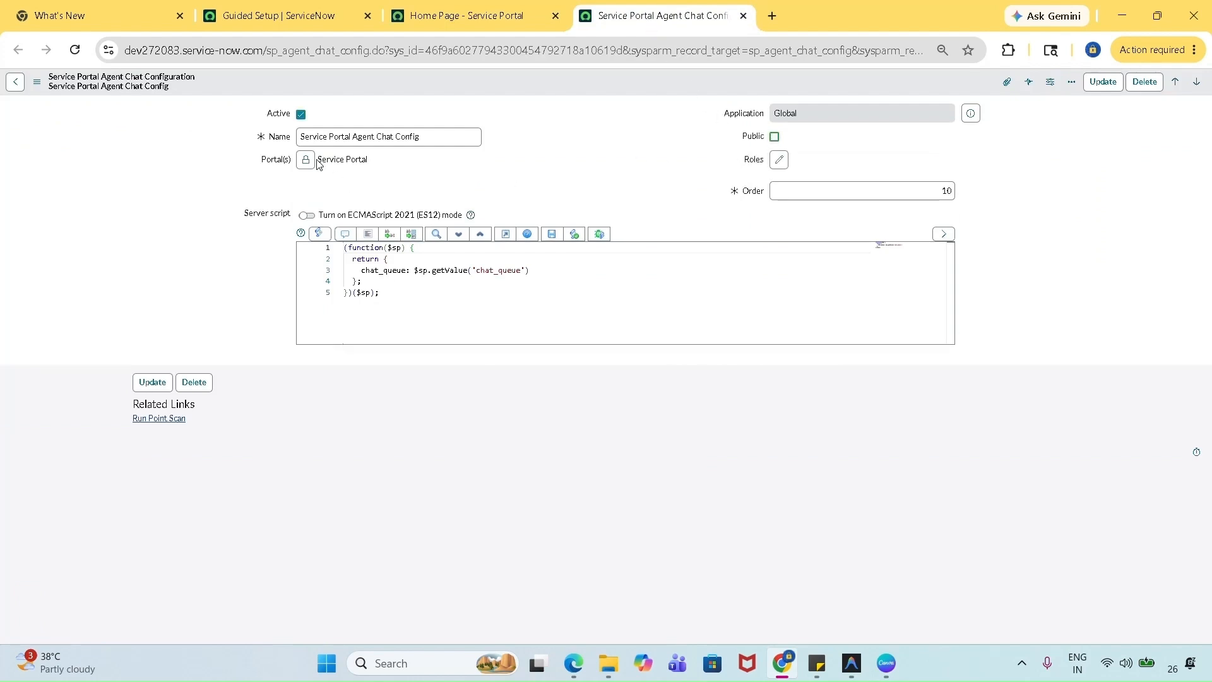
pyautogui.click(301, 115)
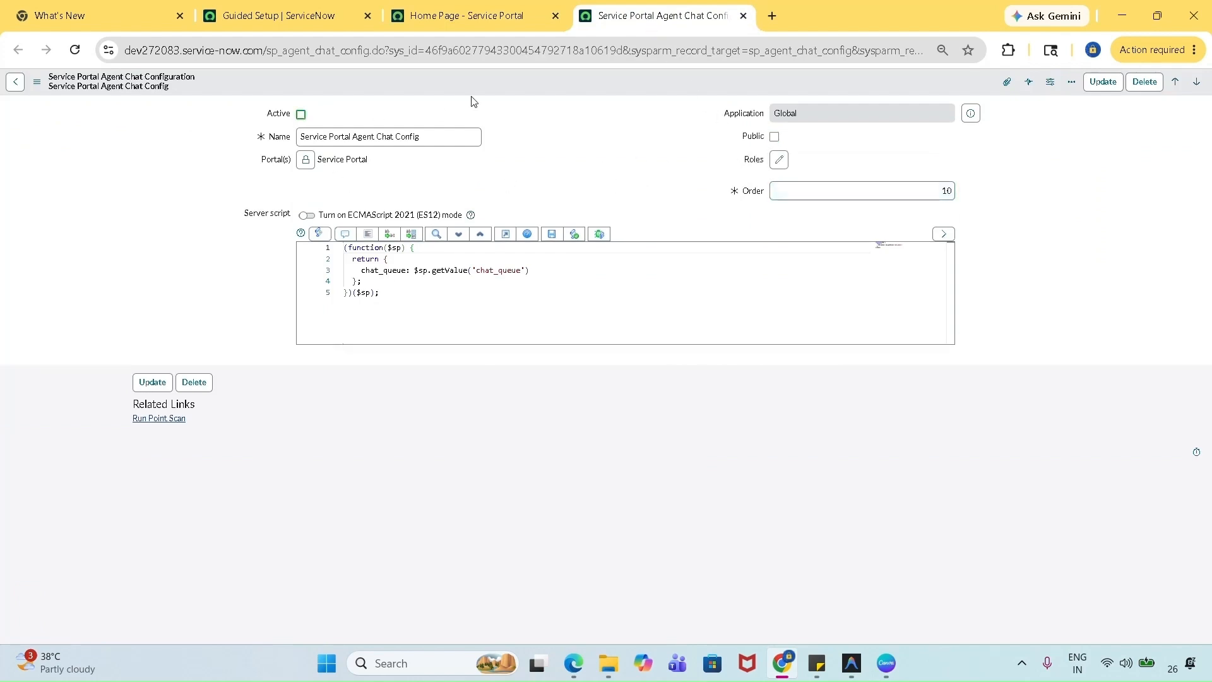
pyautogui.rightClick(524, 80)
pyautogui.click(537, 88)
pyautogui.hotkey('ctrl', 'shift', 'Tab')
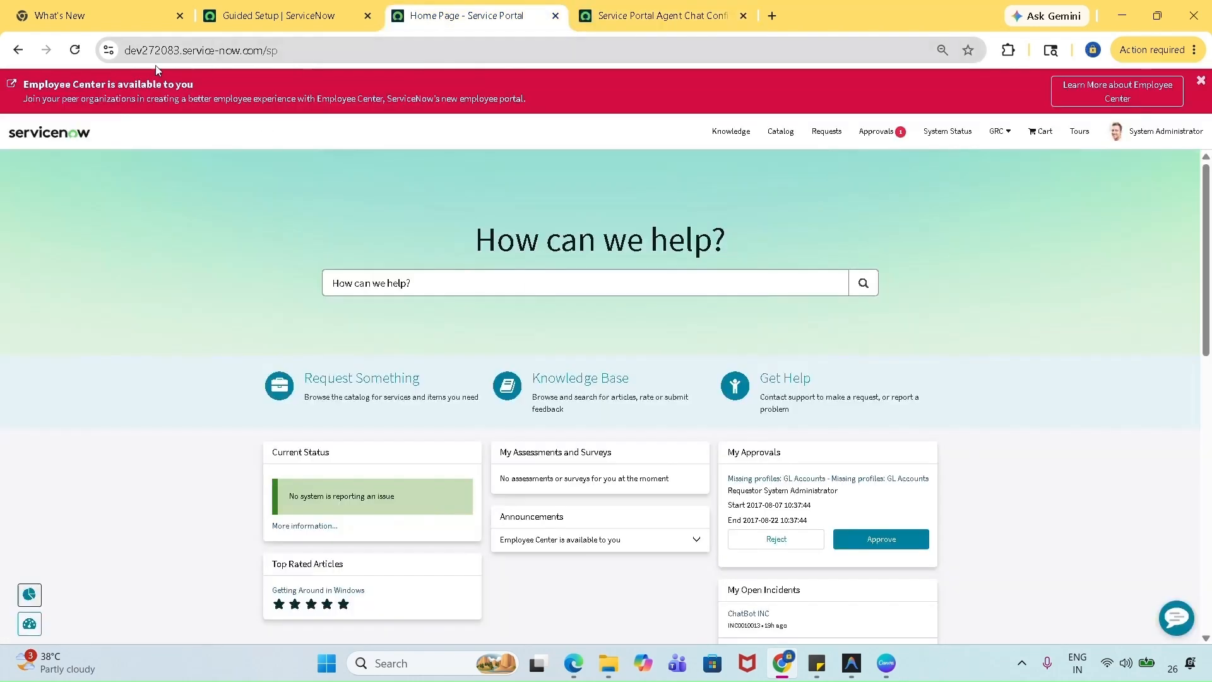
pyautogui.click(78, 55)
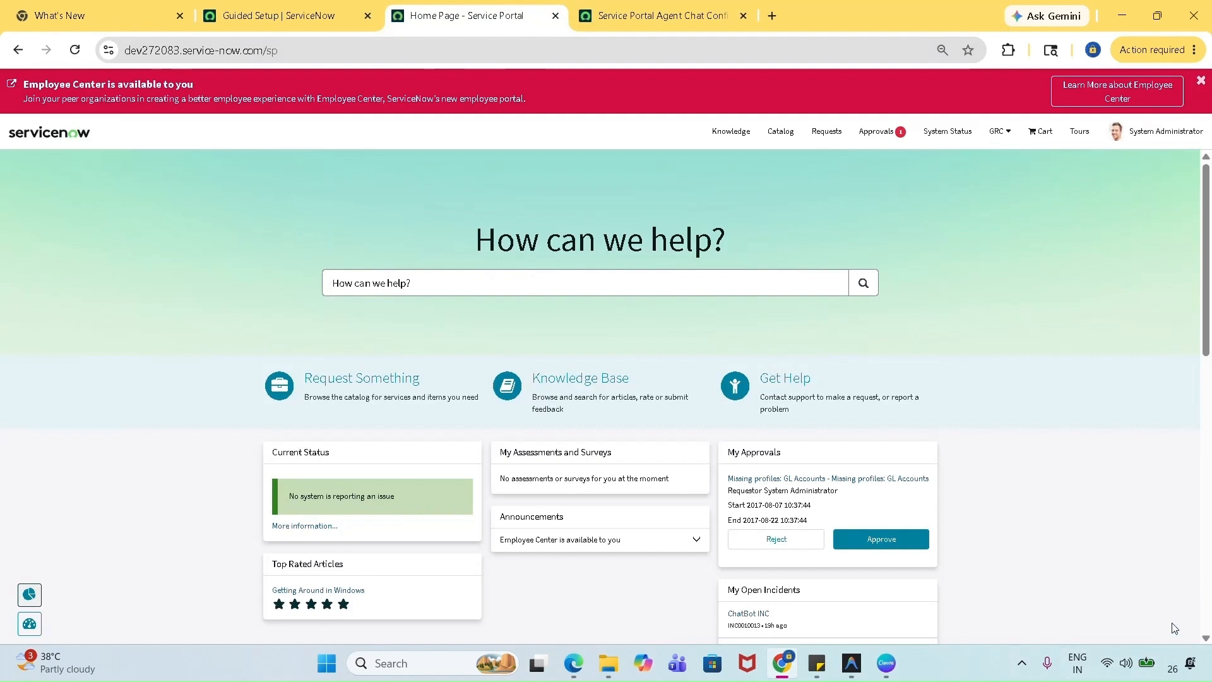
# - Enable Active and Public on the Service Portal Agent Chat Config record, save it, and return to the portal page
pyautogui.click(623, 17)
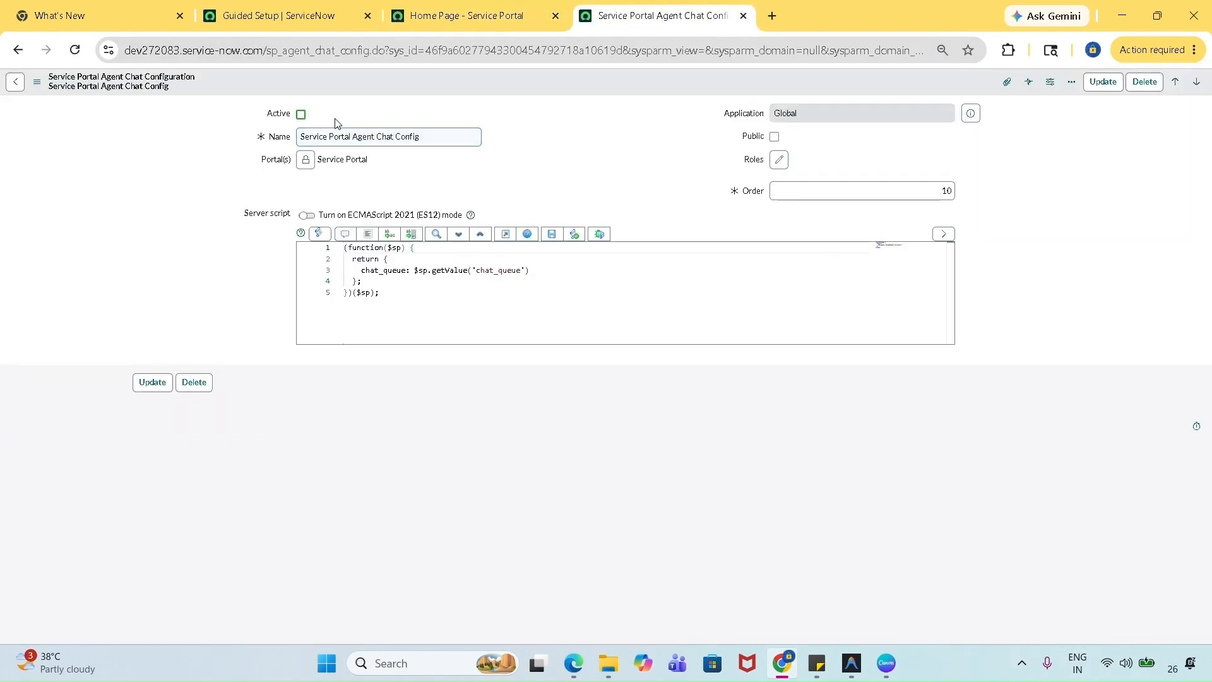
pyautogui.click(301, 116)
pyautogui.click(774, 136)
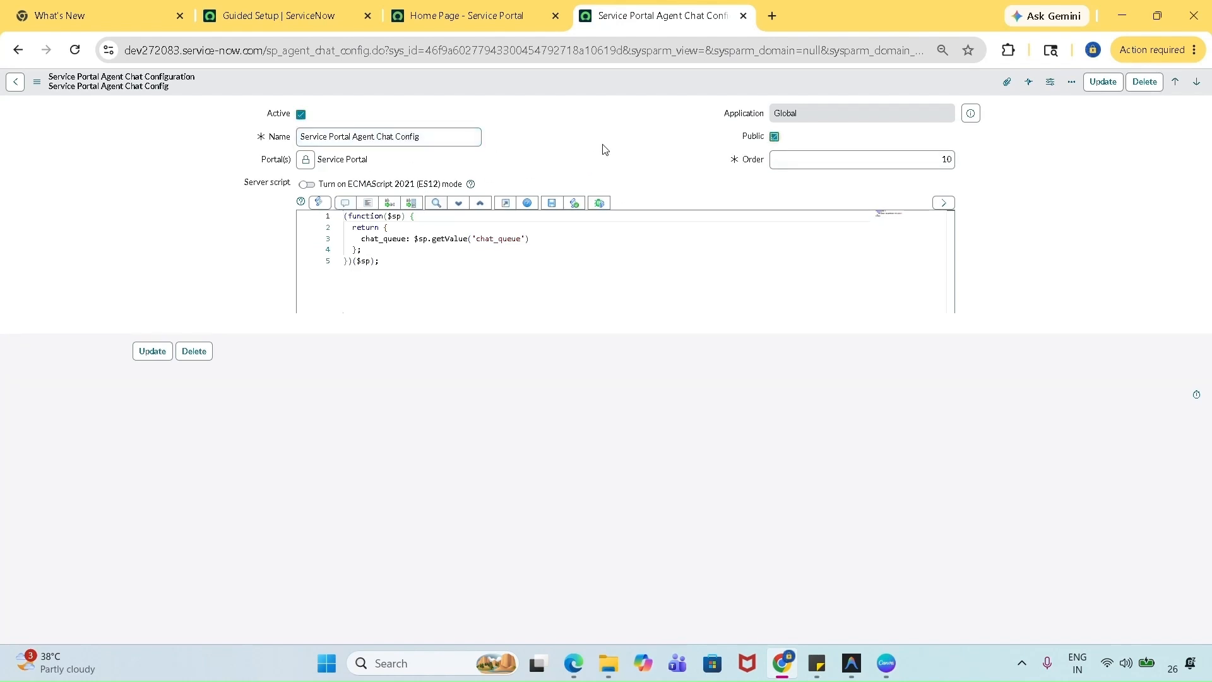
pyautogui.click(452, 24)
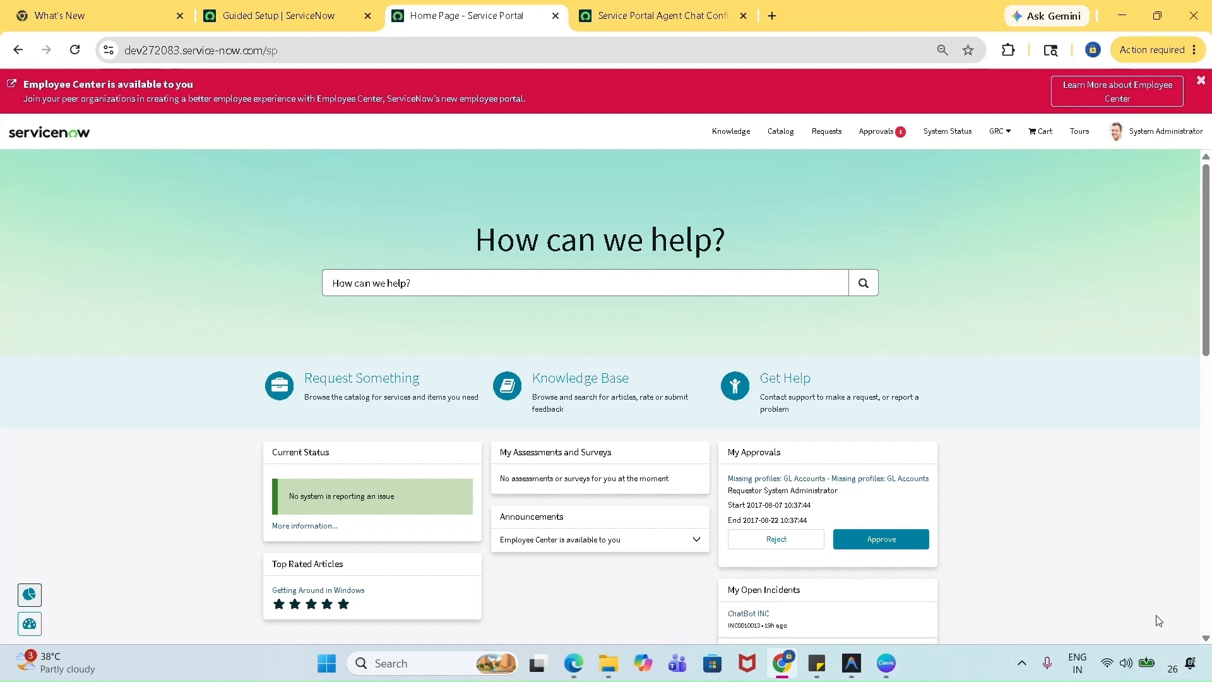
pyautogui.click(608, 21)
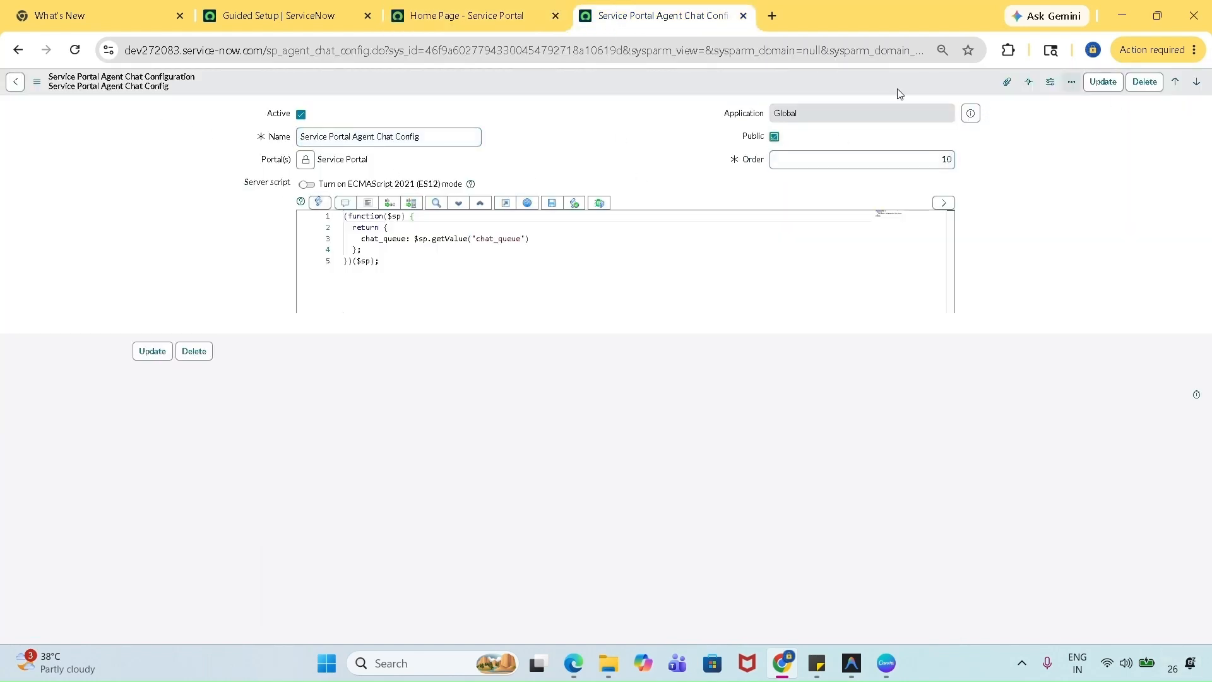
pyautogui.rightClick(850, 82)
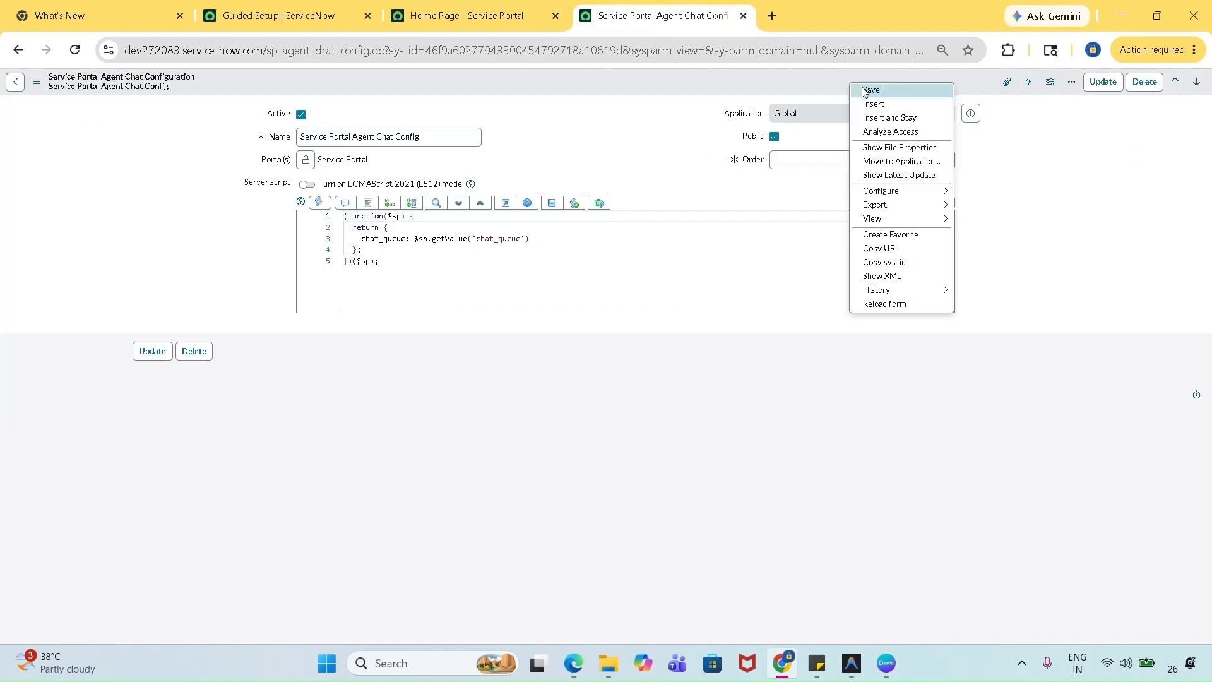
pyautogui.click(871, 90)
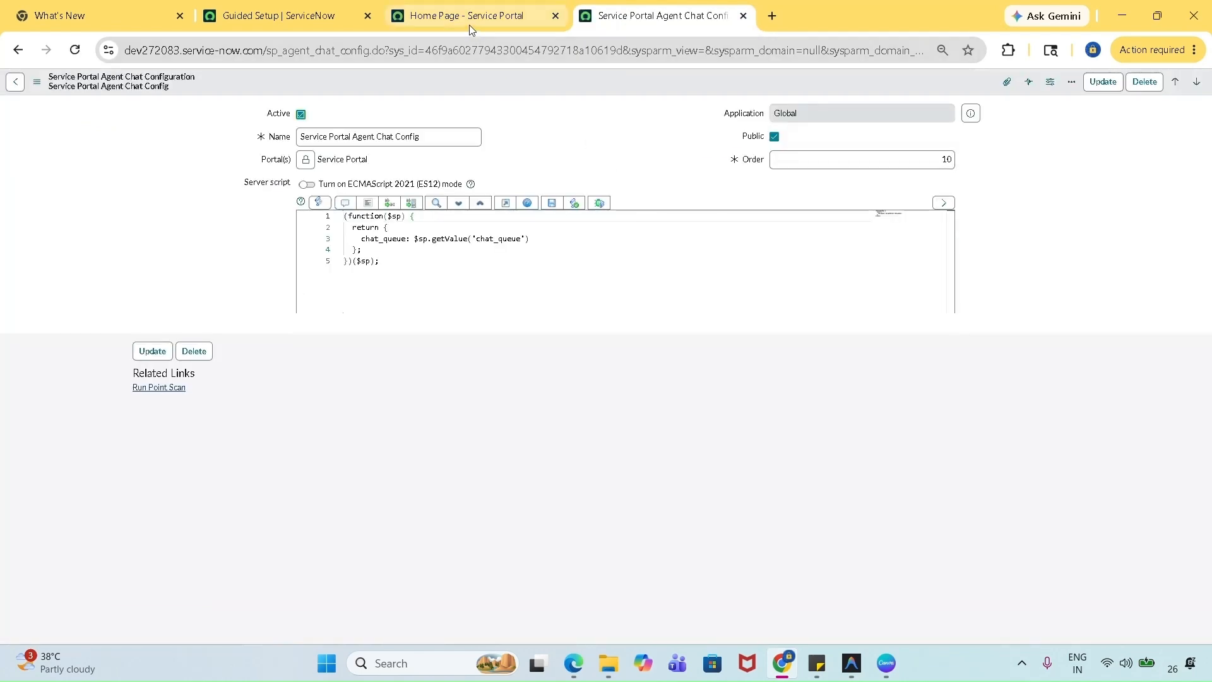
pyautogui.click(468, 24)
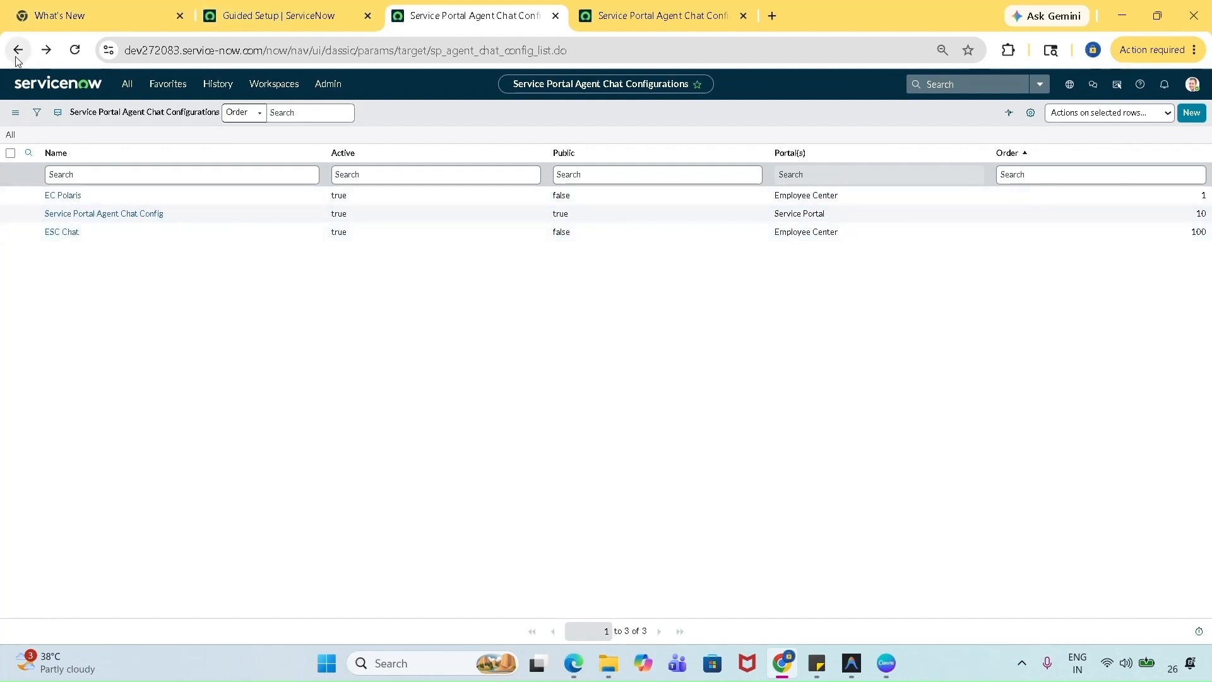
# - Switch back to the Guided Setup page and return from Client configuration to the setup overview
pyautogui.click(292, 19)
pyautogui.click(703, 207)
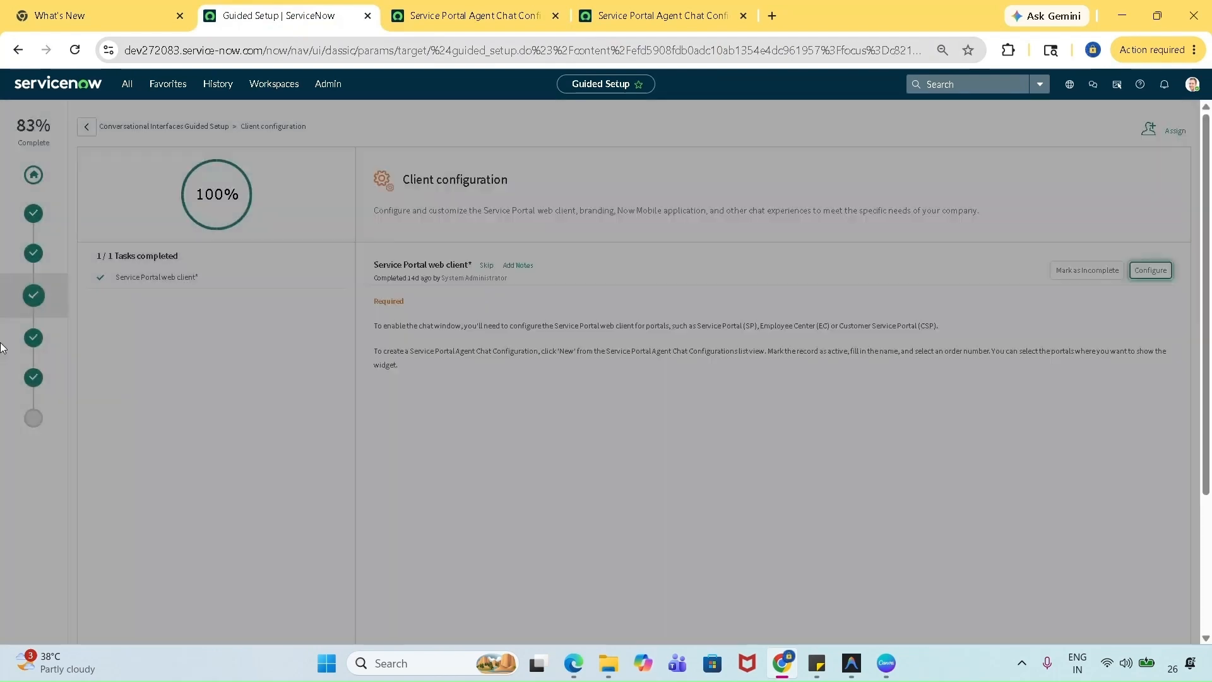
pyautogui.click(87, 127)
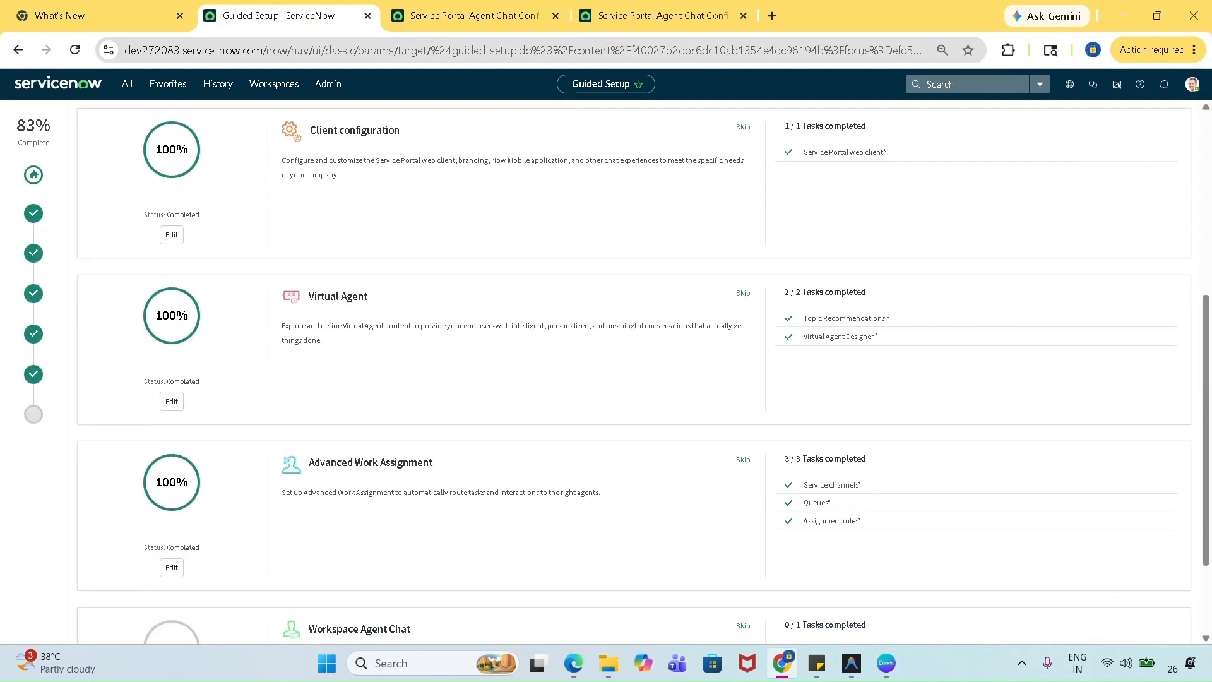
# - Read the Topic Recommendations and Virtual Agent Designer tasks of the Virtual Agent section and return to the setup overview
pyautogui.moveTo(323, 298); pyautogui.dragTo(405, 304)
pyautogui.click(484, 363)
pyautogui.moveTo(803, 321); pyautogui.dragTo(878, 322)
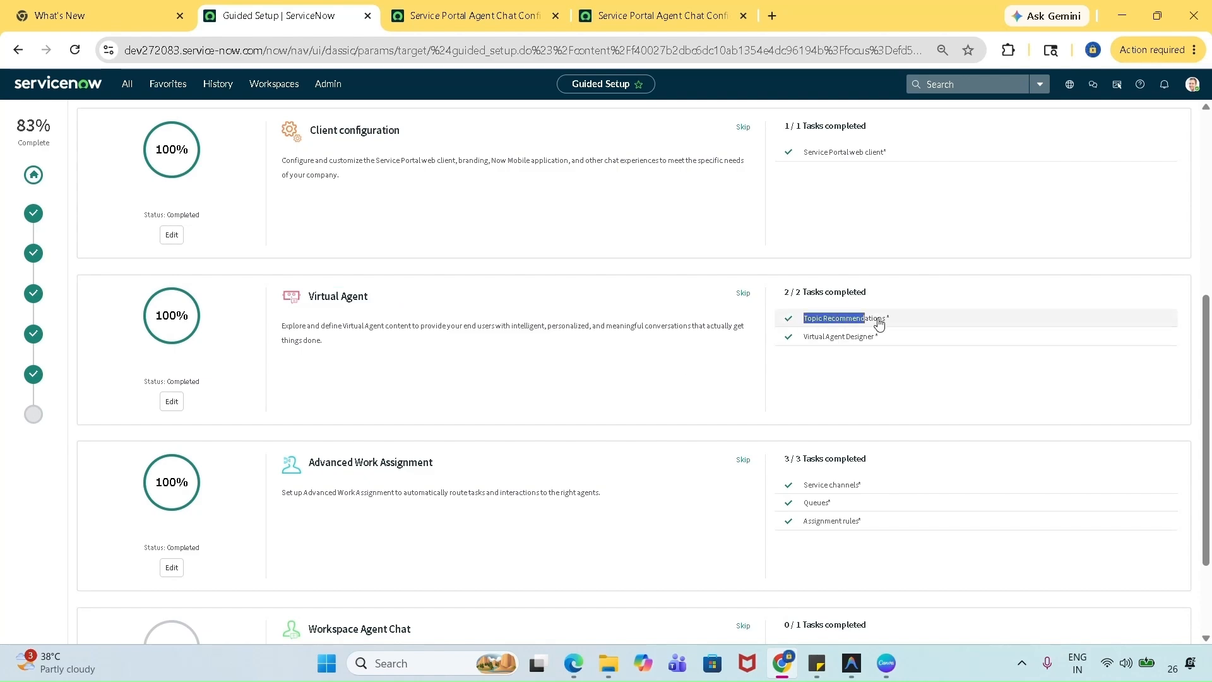
pyautogui.click(878, 322)
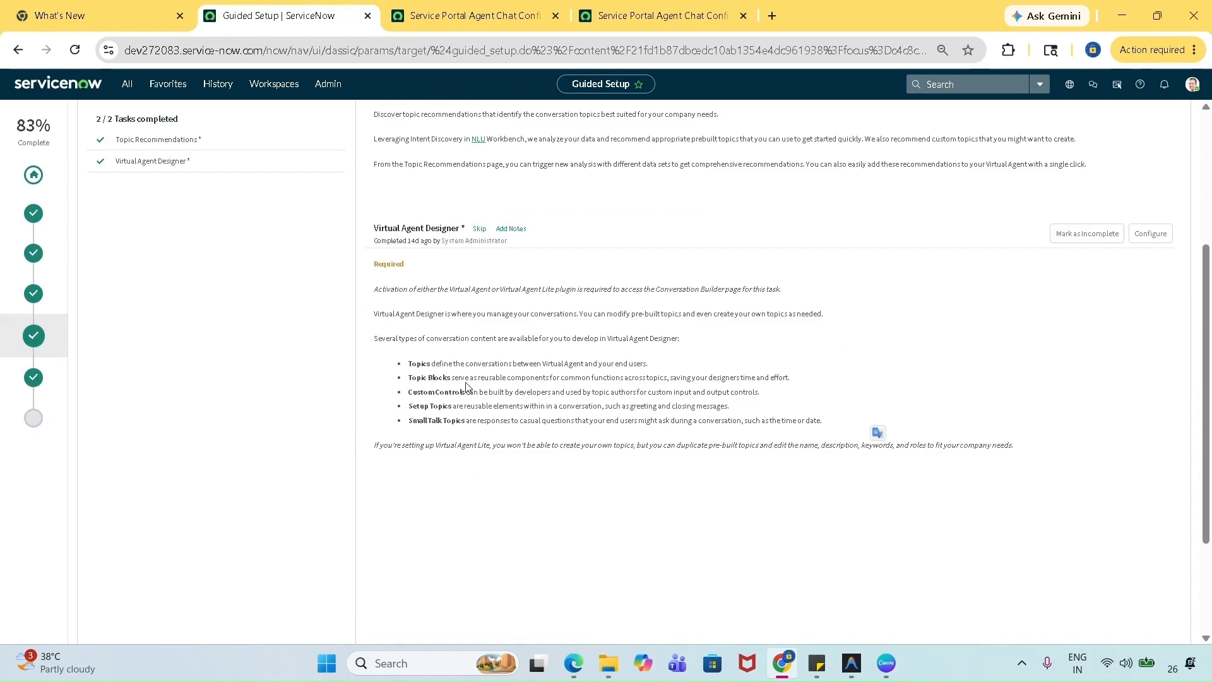
pyautogui.scroll(4, 786, 341)
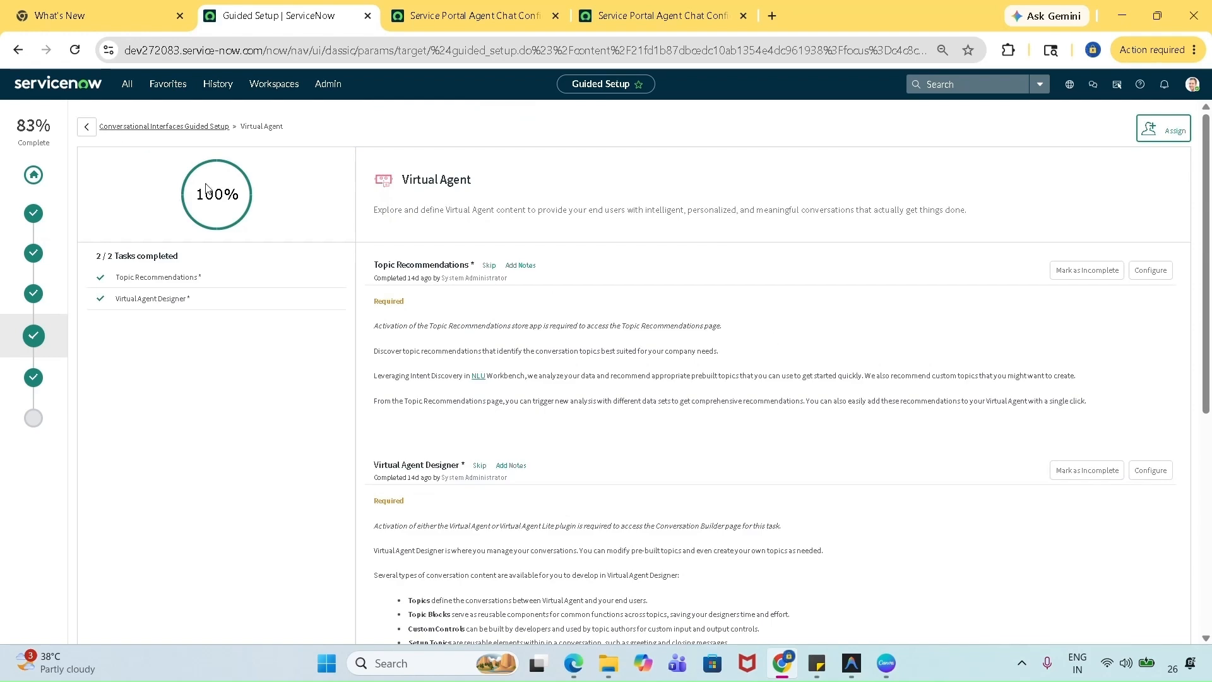
pyautogui.click(86, 127)
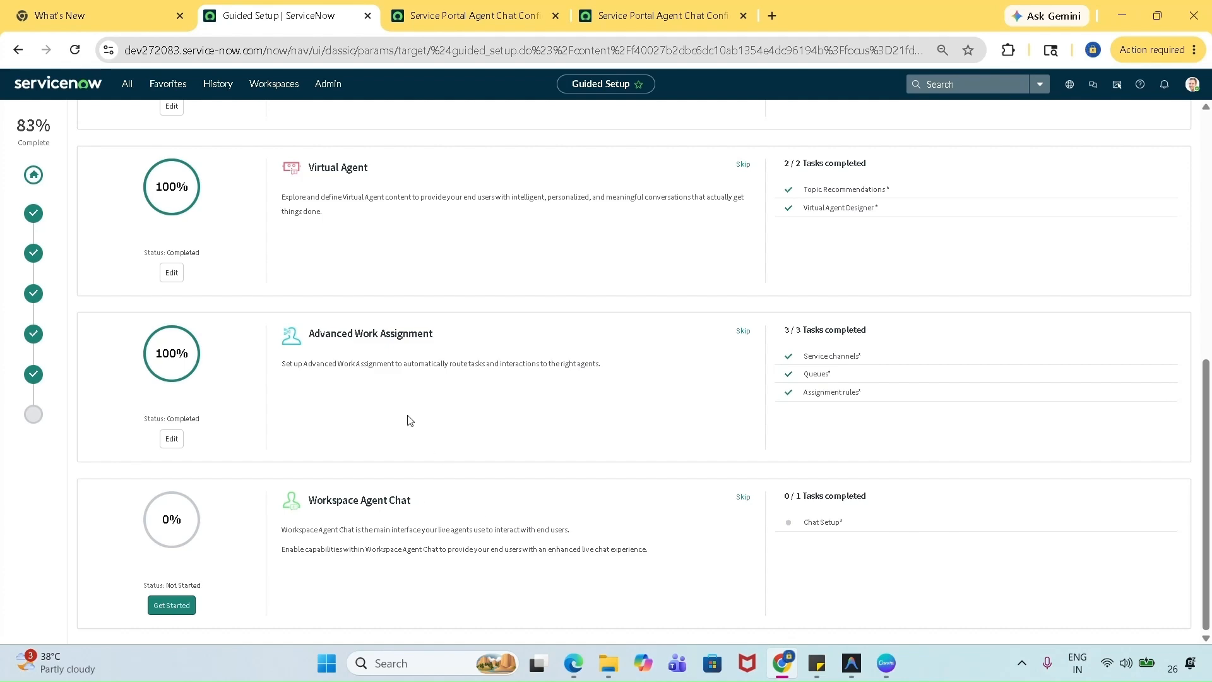
# - Go to the Conversational Interfaces general settings and open the Default Branding profile from the branding list
pyautogui.scroll(7, 446, 365)
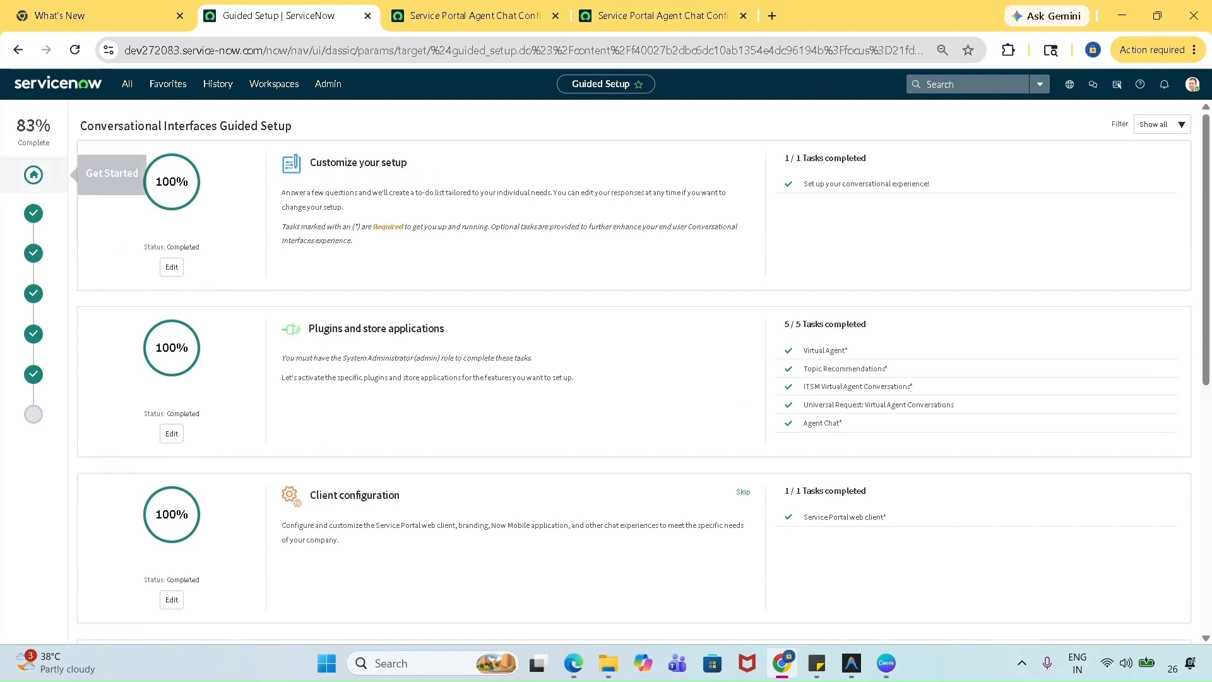
pyautogui.click(126, 84)
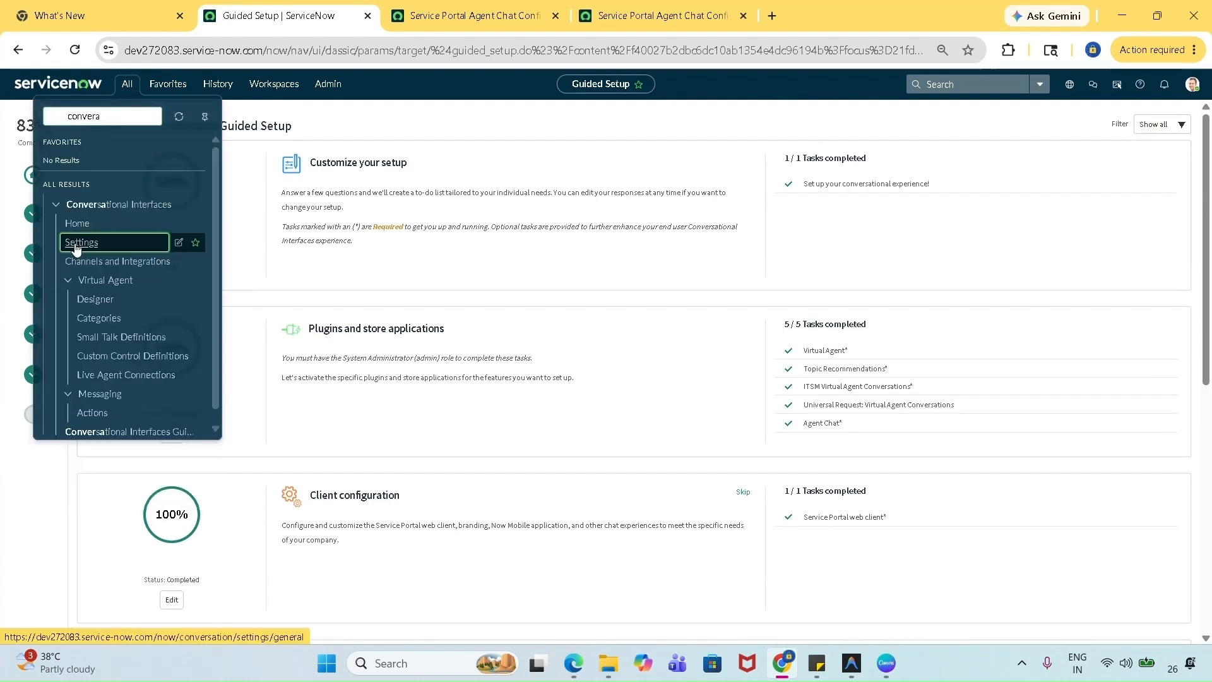
pyautogui.click(76, 244)
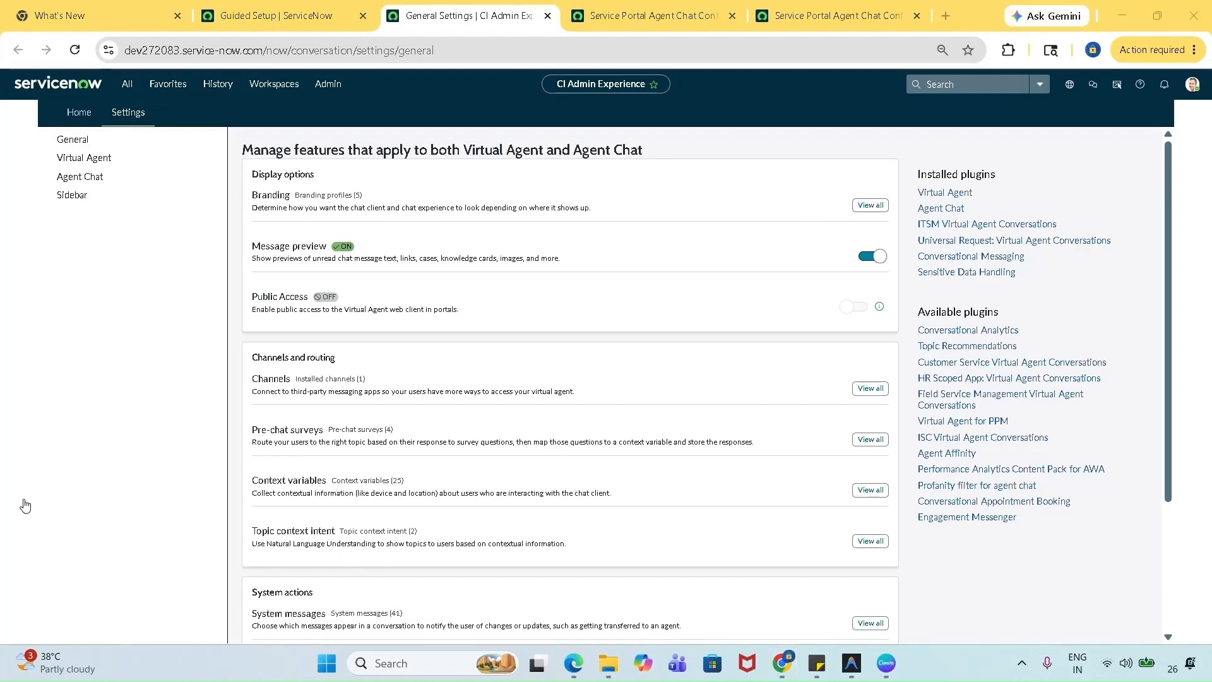
pyautogui.click(870, 204)
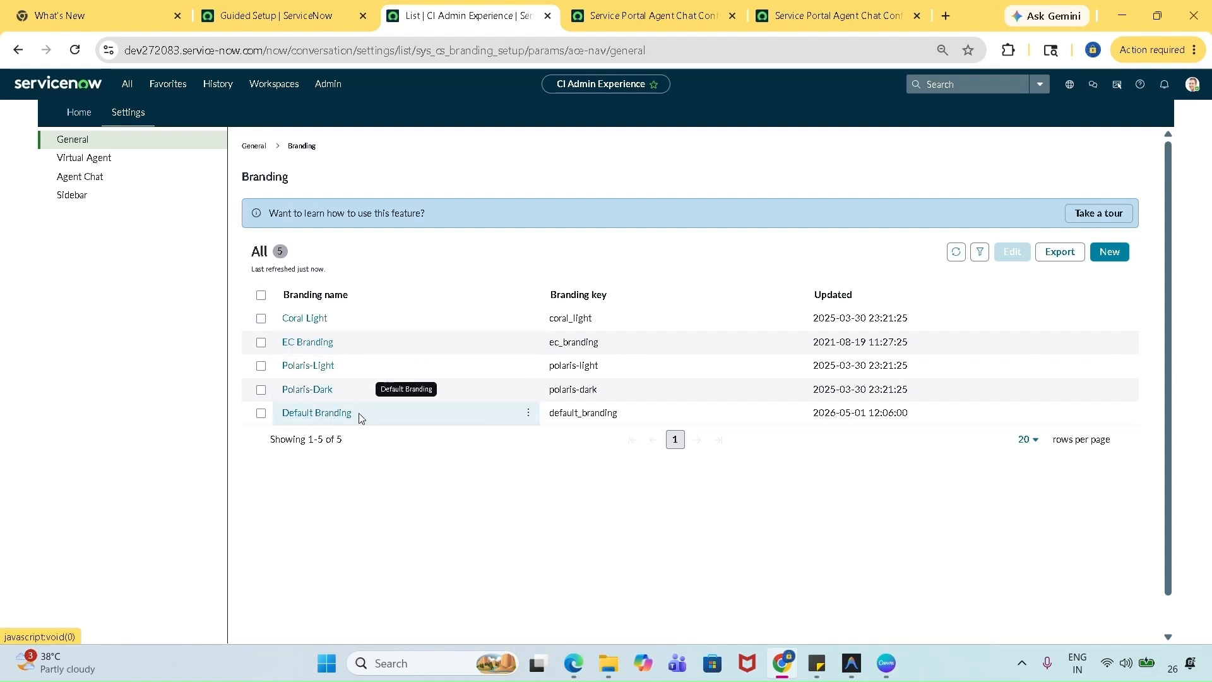
pyautogui.click(323, 414)
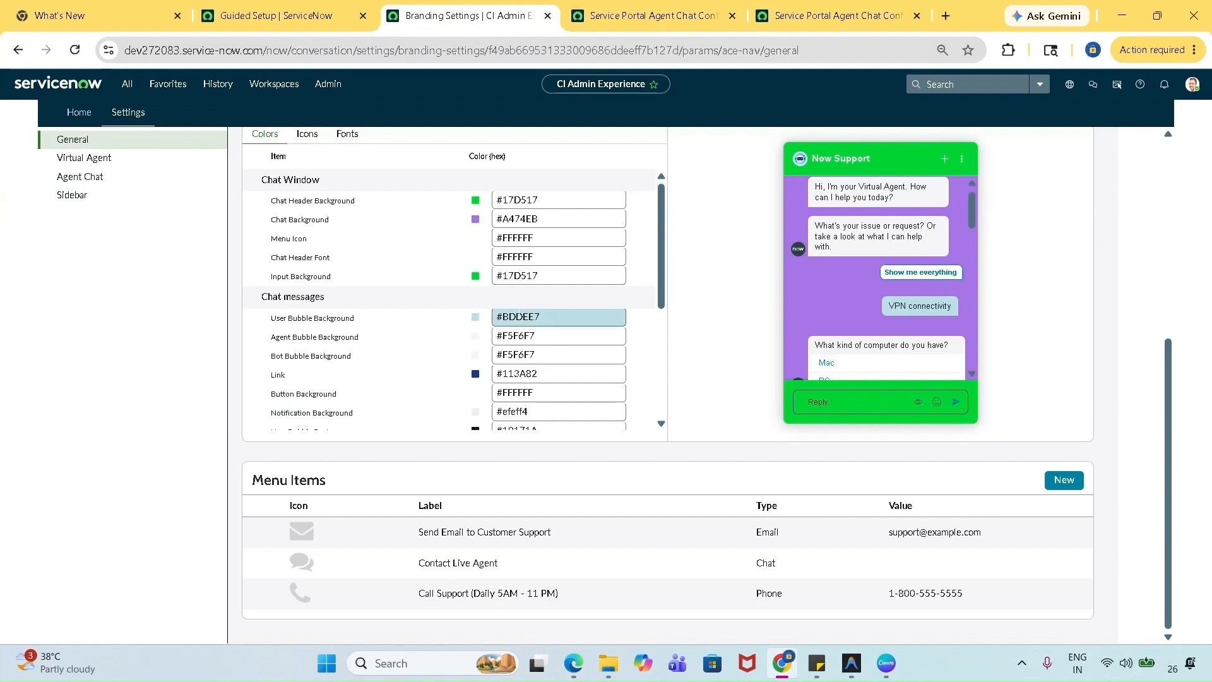
# - Examine the Default Branding form's chat header, message delay and color settings against the chat preview, dismissing the warning banner
pyautogui.scroll(2, 741, 444)
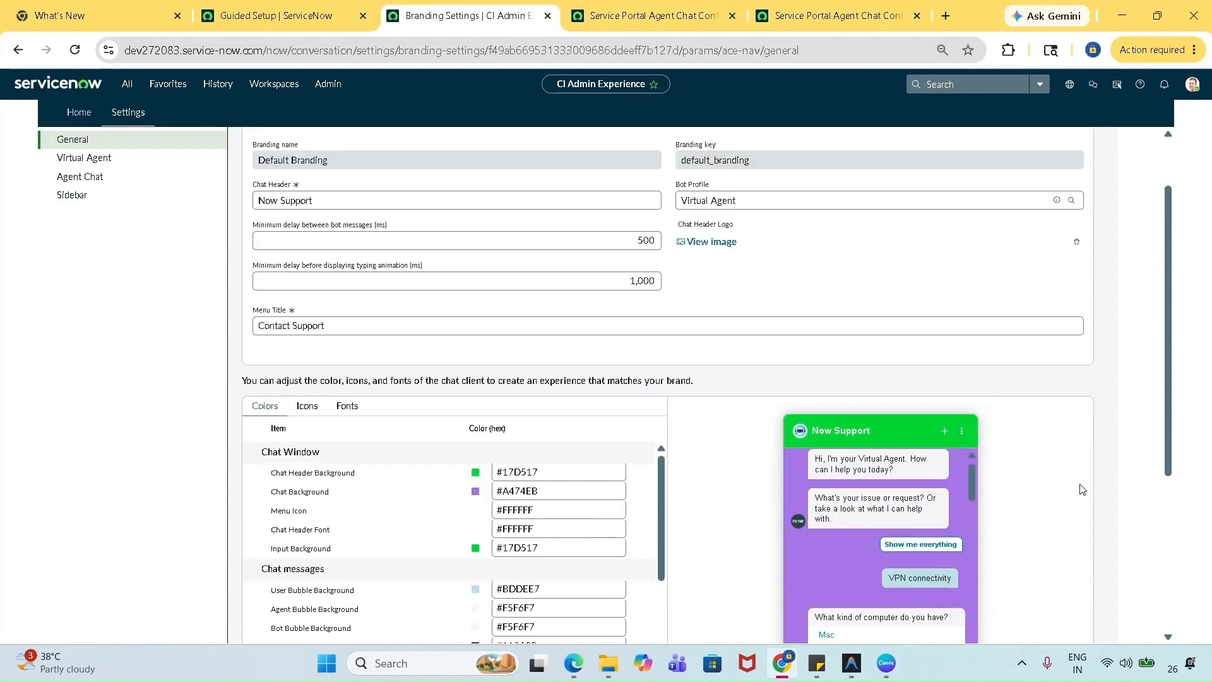
pyautogui.scroll(-1, 1095, 492)
pyautogui.scroll(1, 736, 484)
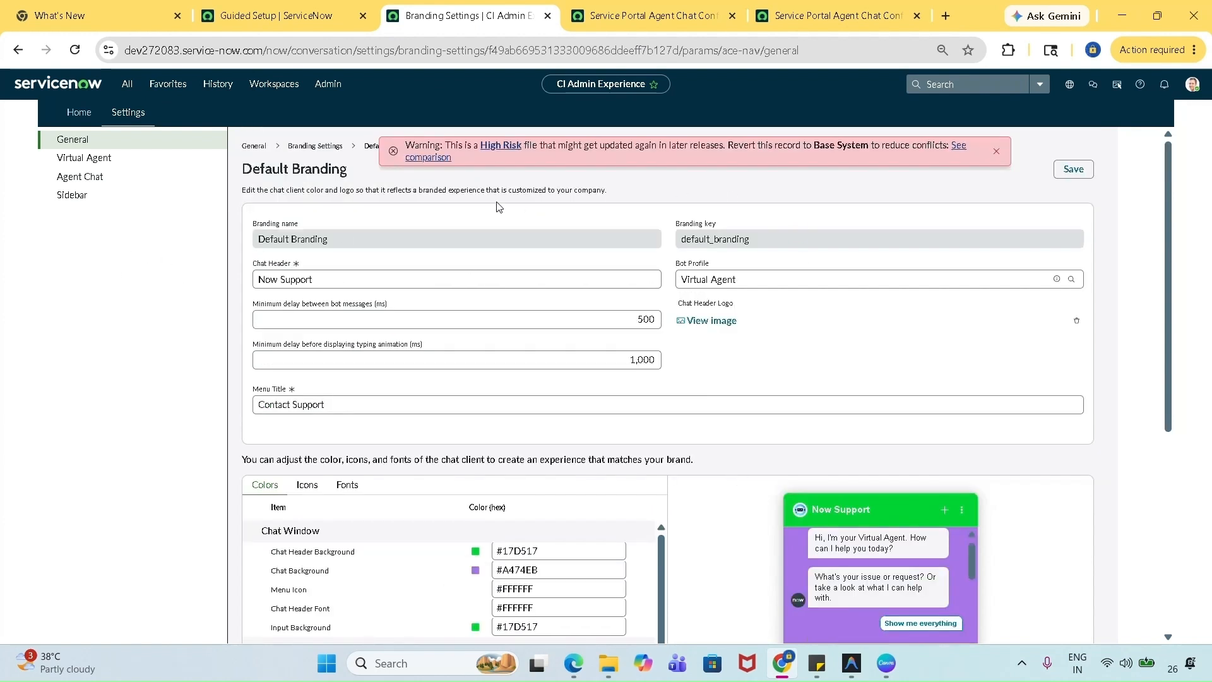
pyautogui.moveTo(251, 169); pyautogui.dragTo(376, 175)
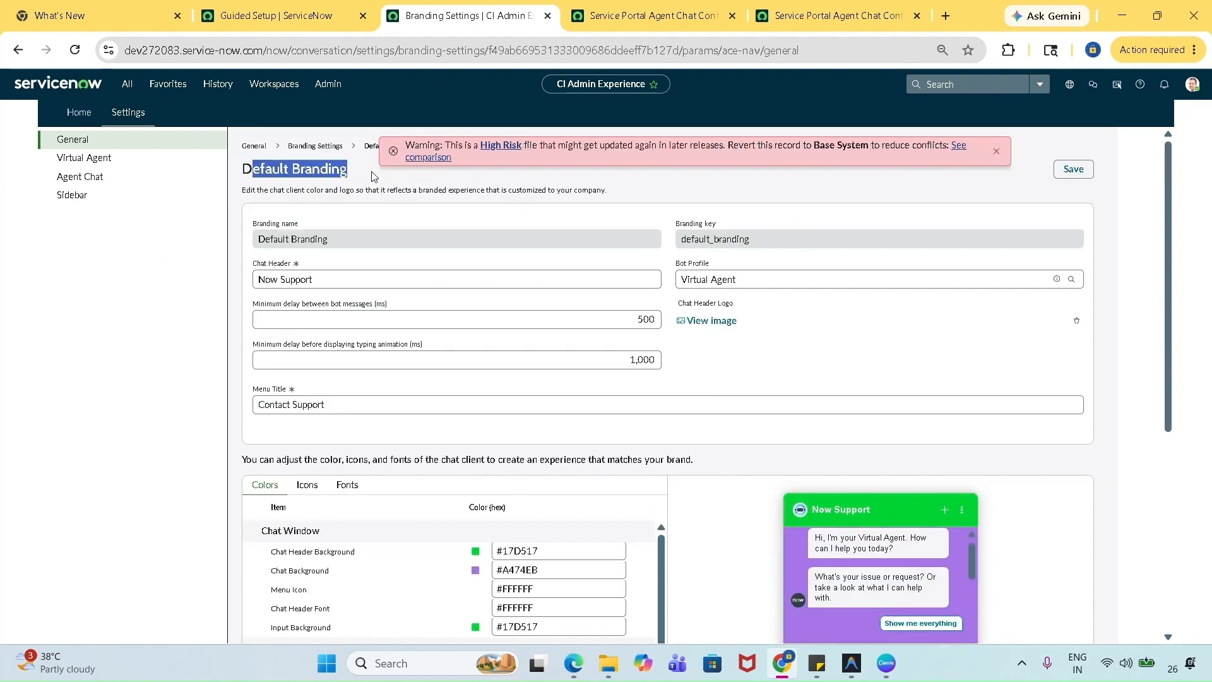
pyautogui.click(997, 152)
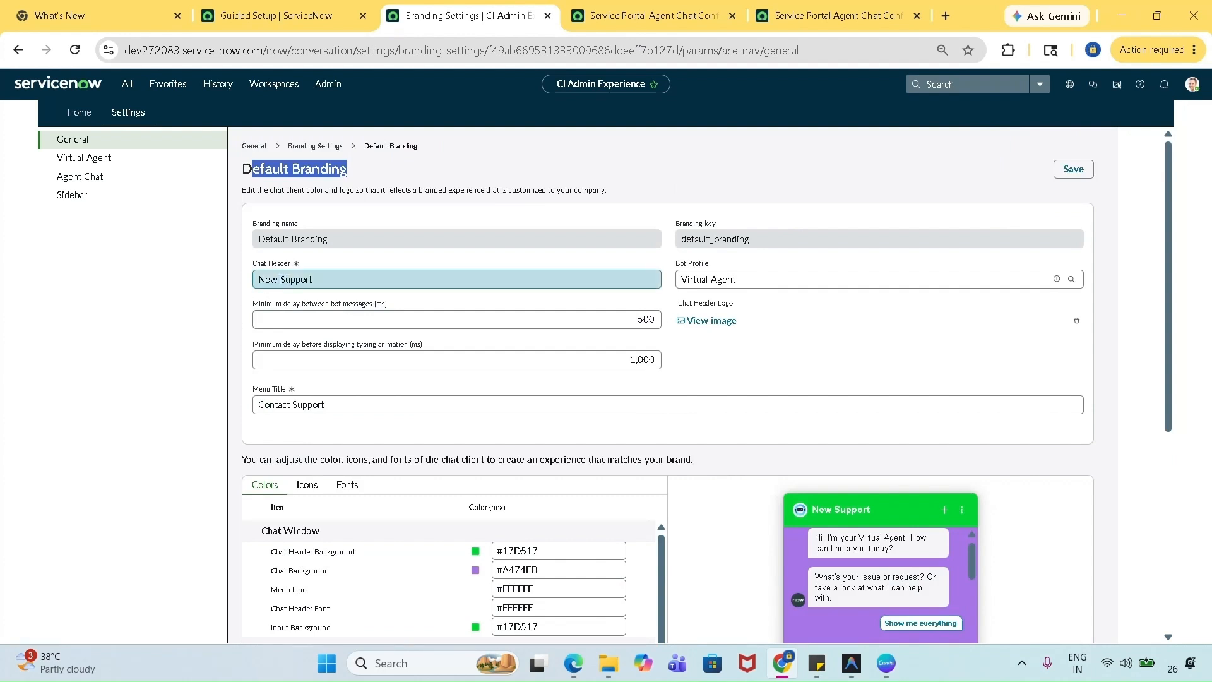
pyautogui.doubleClick(295, 279)
pyautogui.click(295, 279)
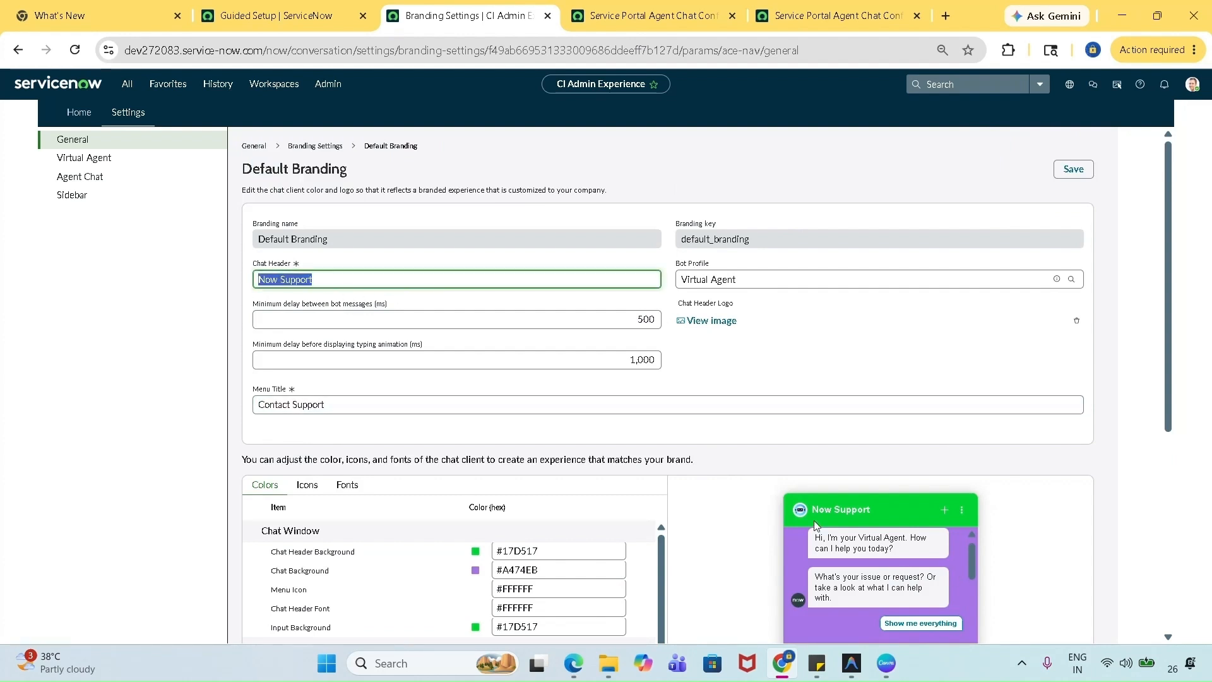
pyautogui.moveTo(812, 511); pyautogui.dragTo(873, 512)
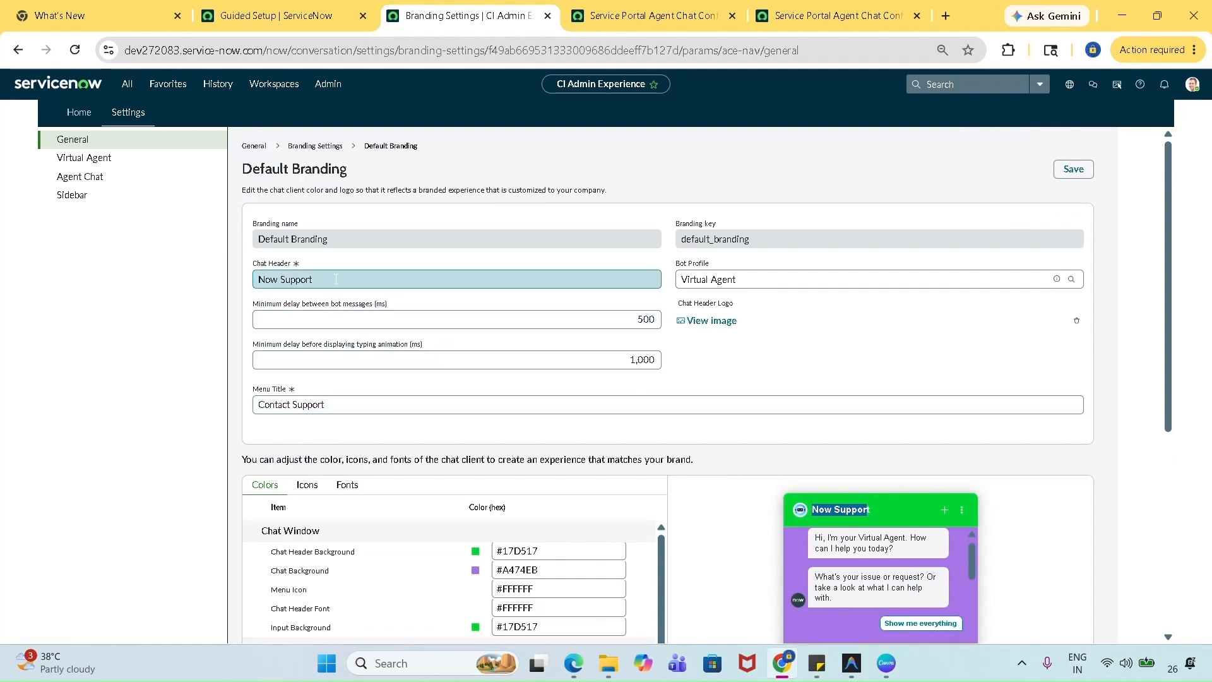
pyautogui.tripleClick(299, 280)
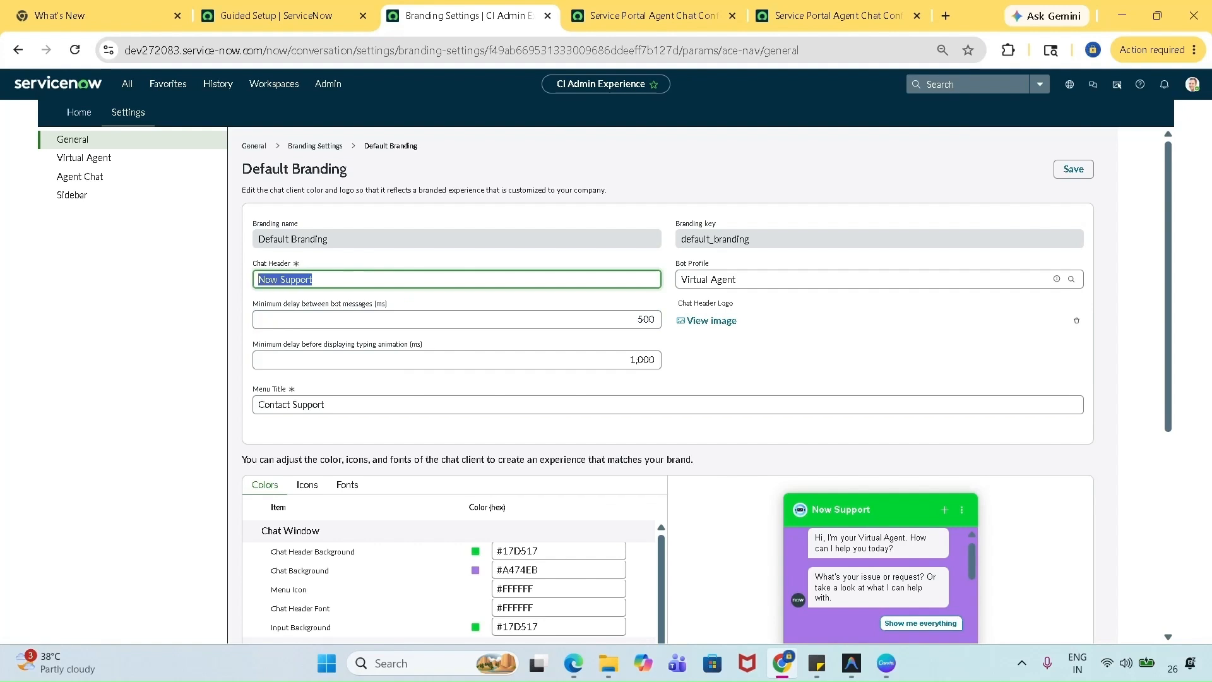
pyautogui.press('Tab')
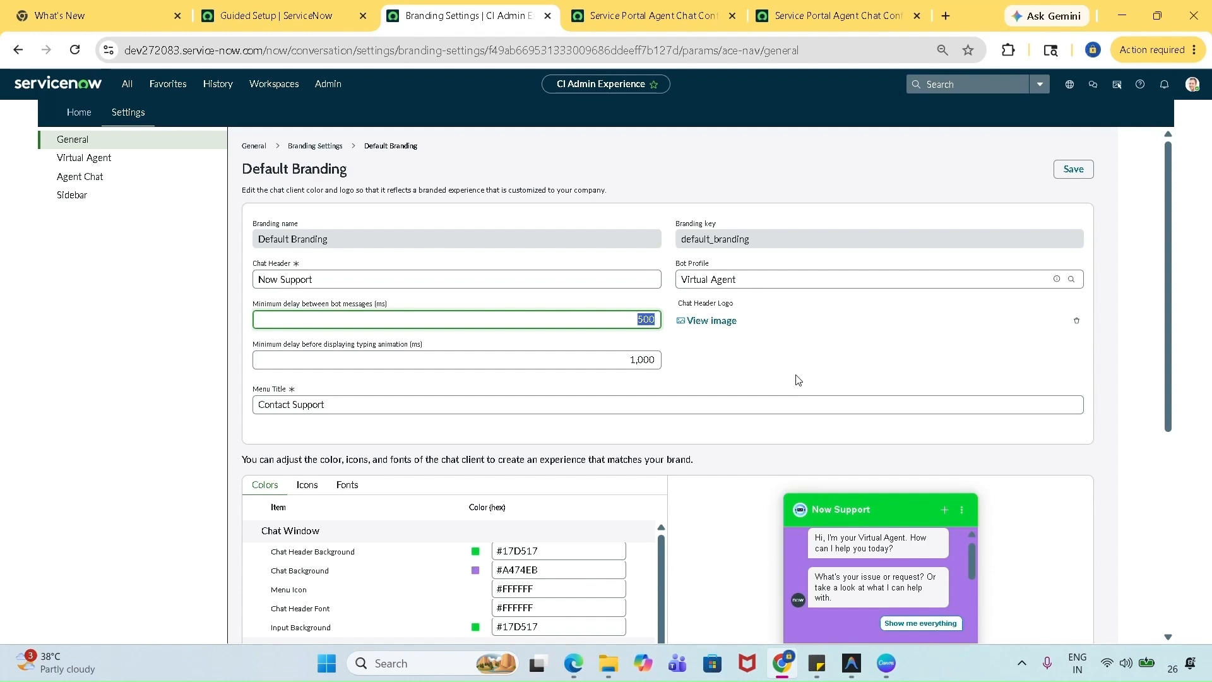
pyautogui.scroll(-1, 830, 361)
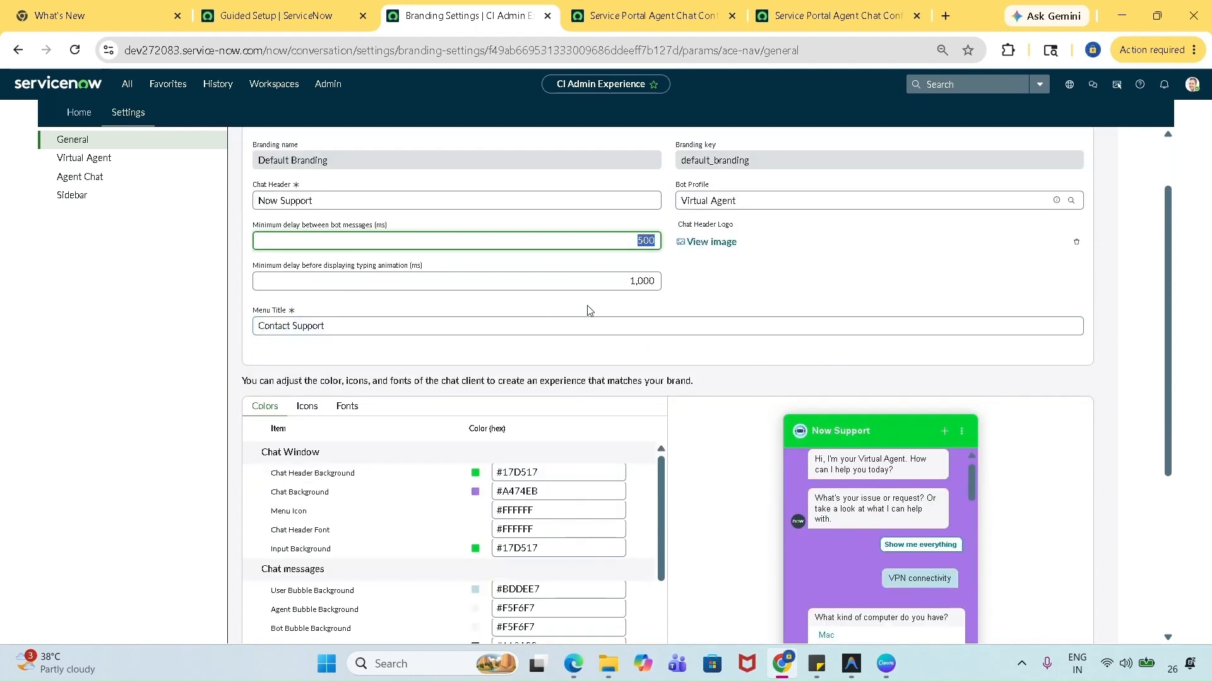
pyautogui.scroll(-1, 316, 331)
pyautogui.scroll(-1, 407, 393)
pyautogui.scroll(1, 349, 403)
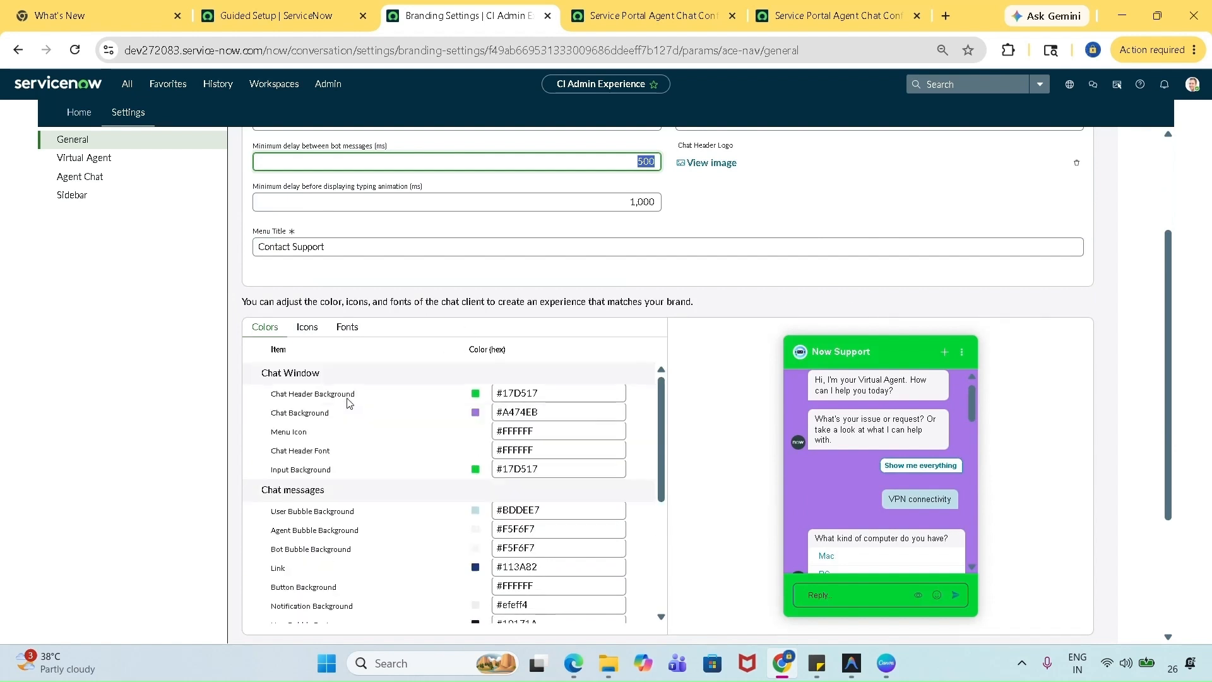
# - Set the Chat Header Background color of the chat window to #343491
pyautogui.doubleClick(564, 395)
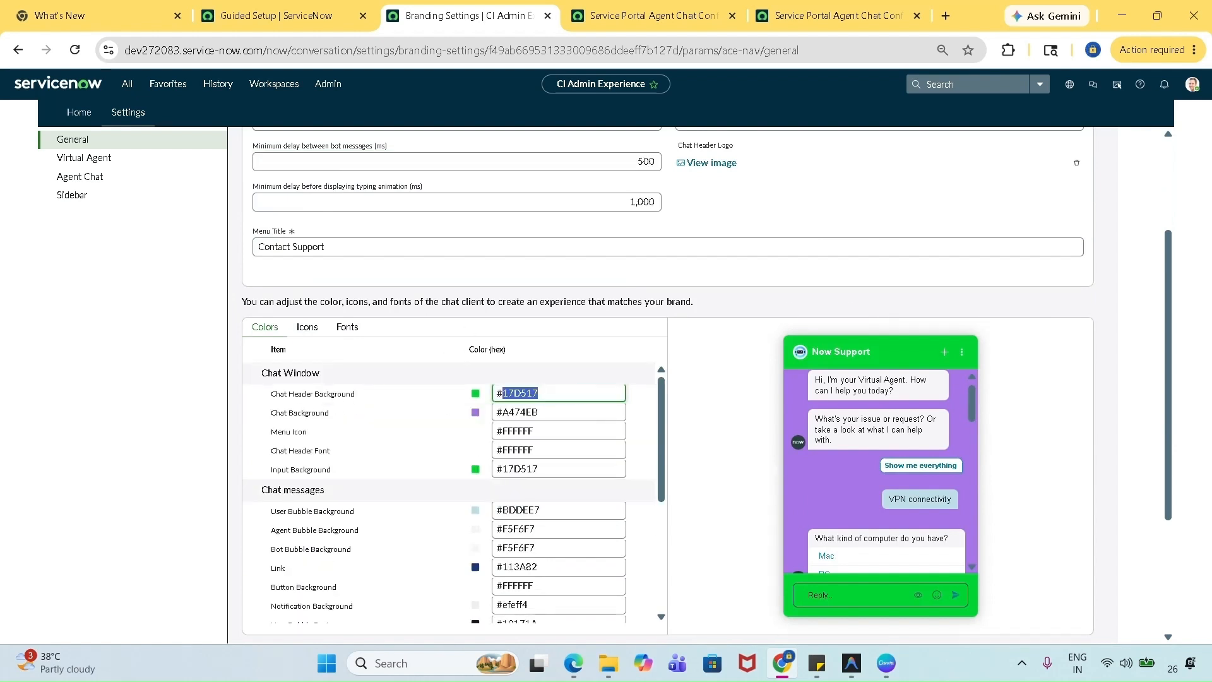
pyautogui.press('BackSpace')
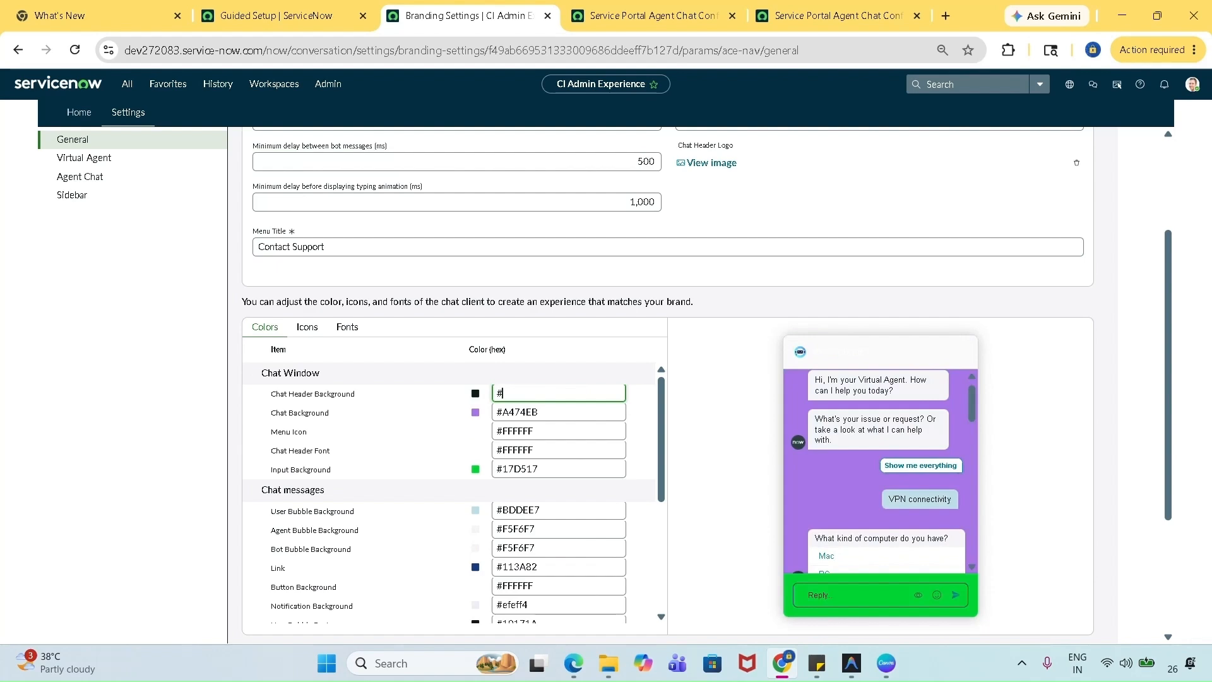
pyautogui.hotkey('ctrl', 'a')
pyautogui.click(475, 552)
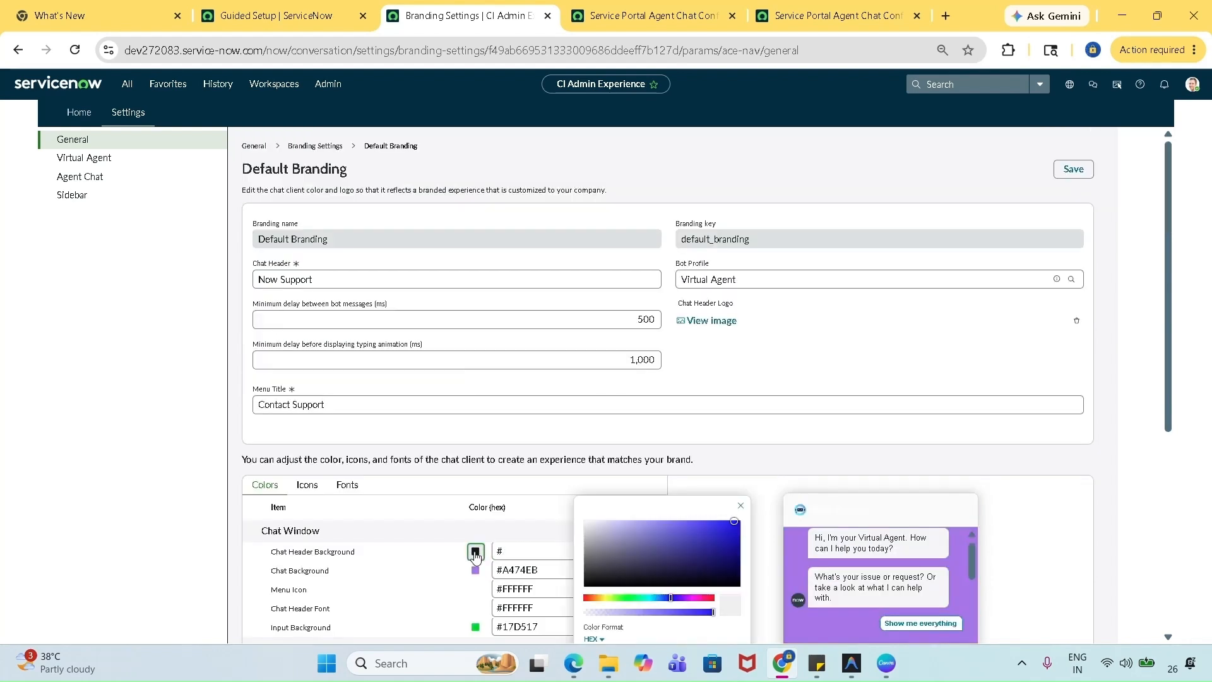
pyautogui.scroll(-1, 807, 403)
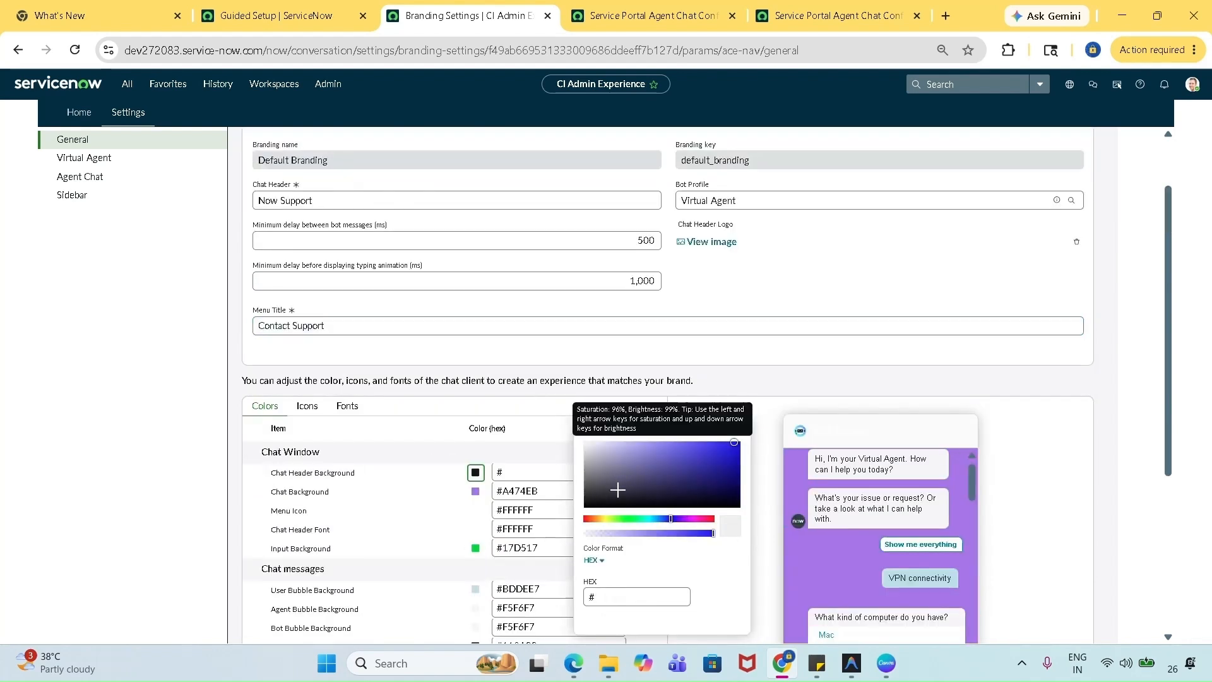
pyautogui.click(684, 470)
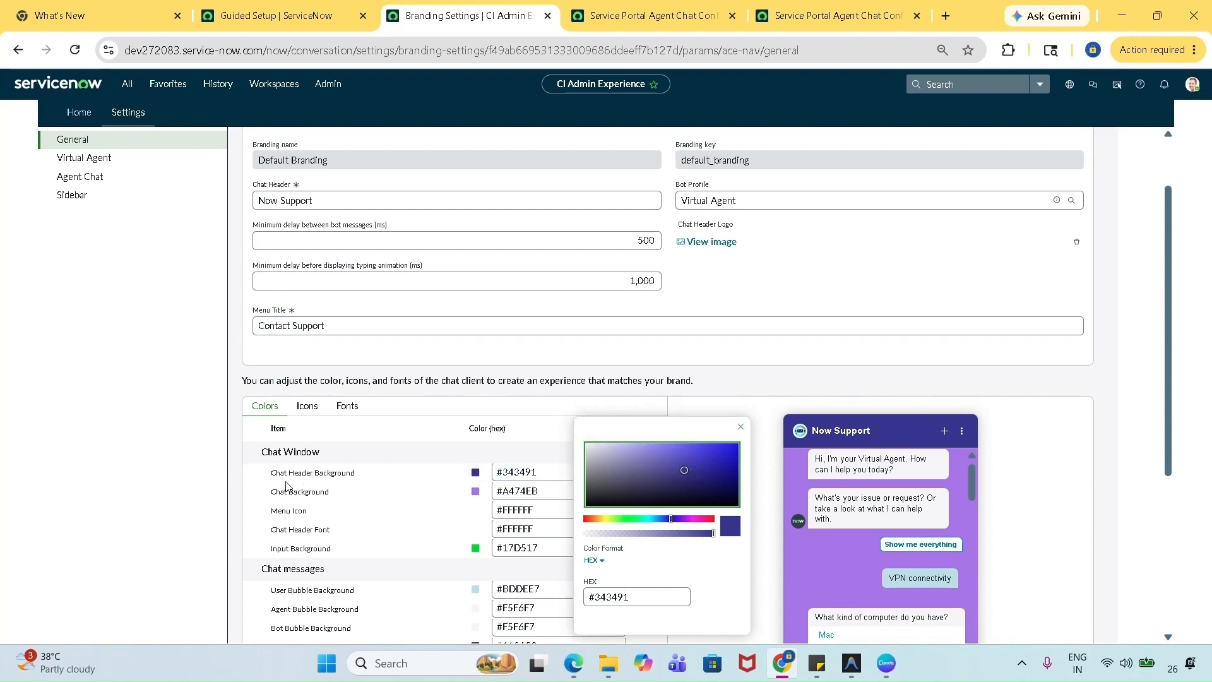
pyautogui.click(742, 427)
# - Set the Chat Background color of the chat window to #2B2A2D
pyautogui.scroll(-3, 733, 455)
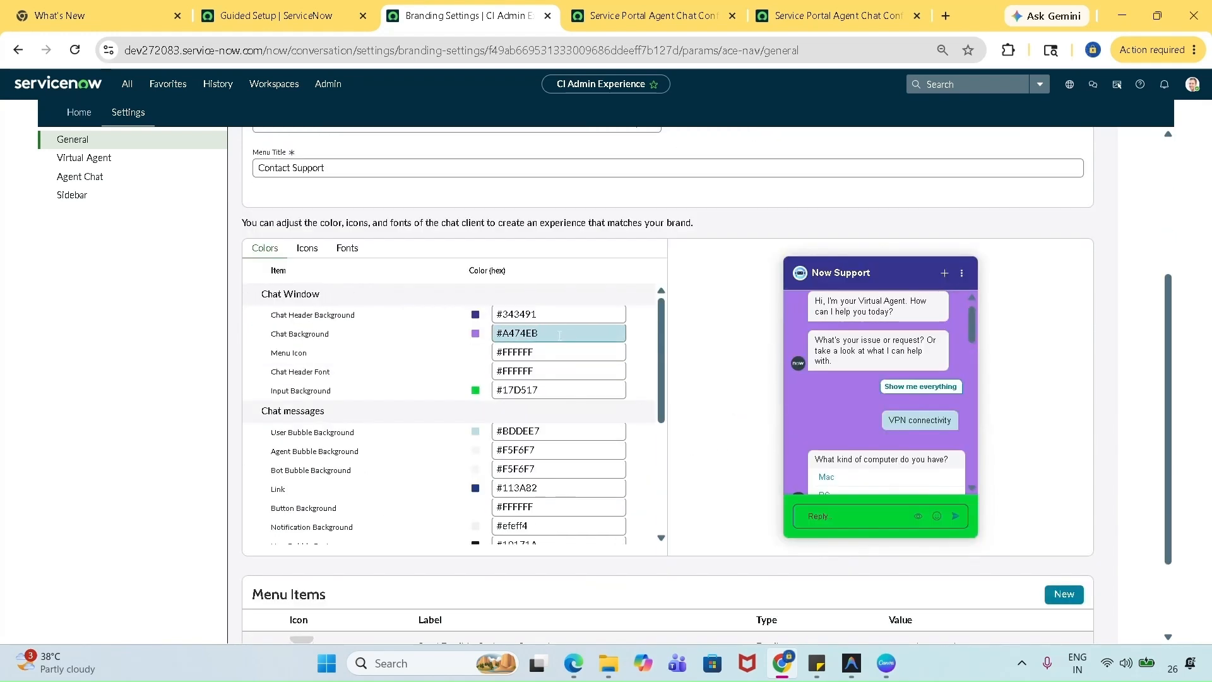
pyautogui.click(475, 335)
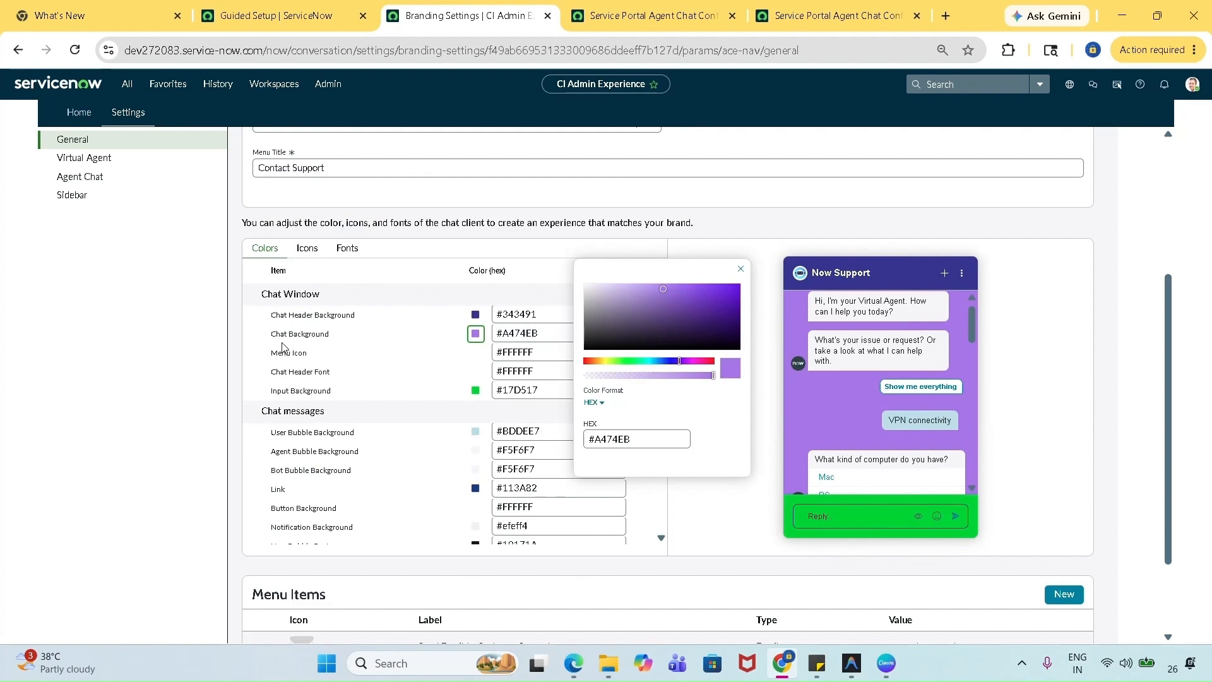
pyautogui.click(594, 341)
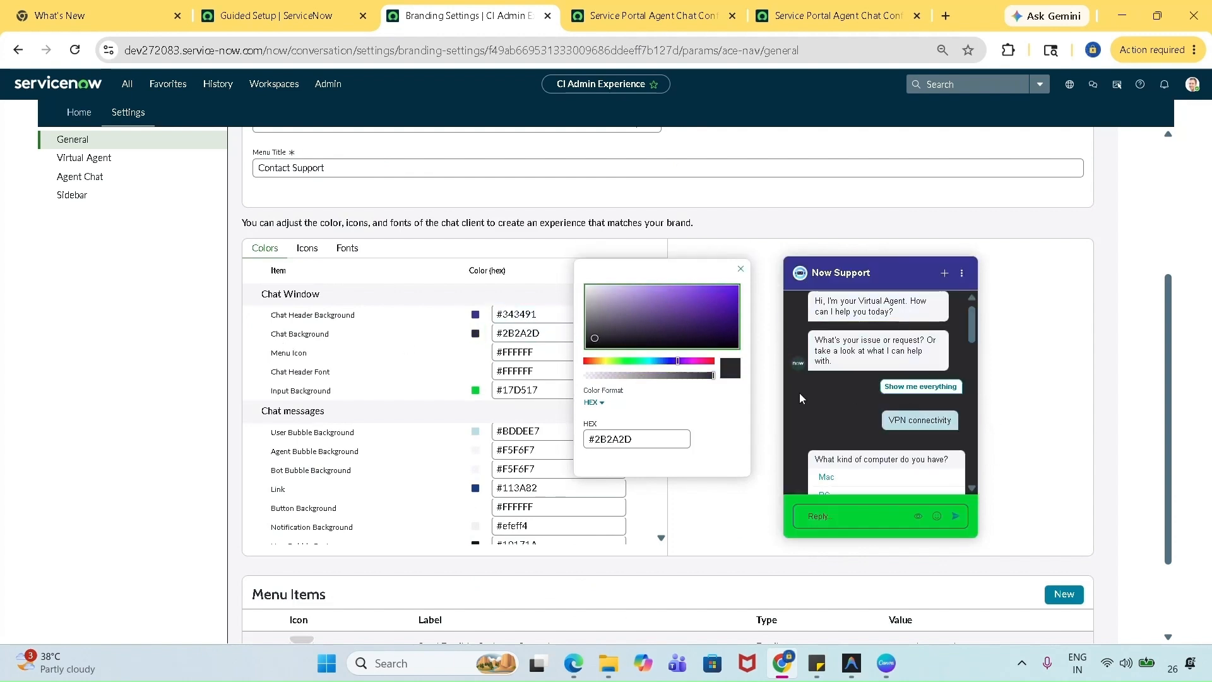
pyautogui.click(741, 268)
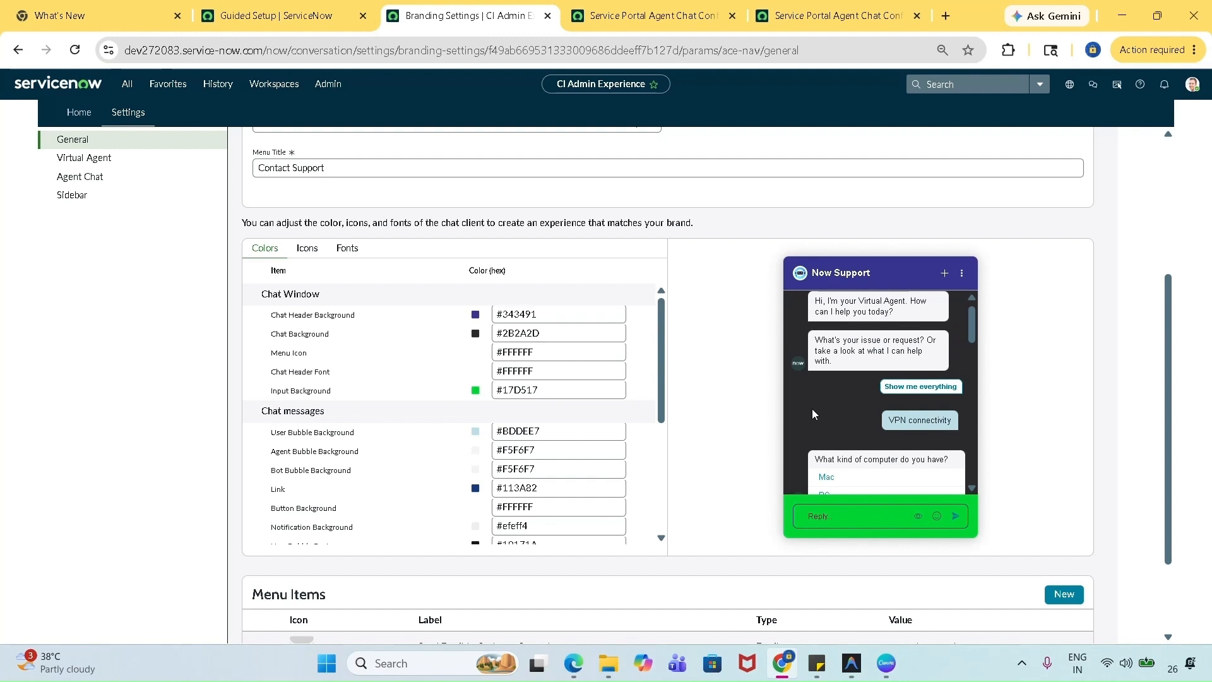
# - Review the chat preview, the remaining chat message and other color settings, and the Bot Profile choices of Default Branding
pyautogui.scroll(1, 461, 436)
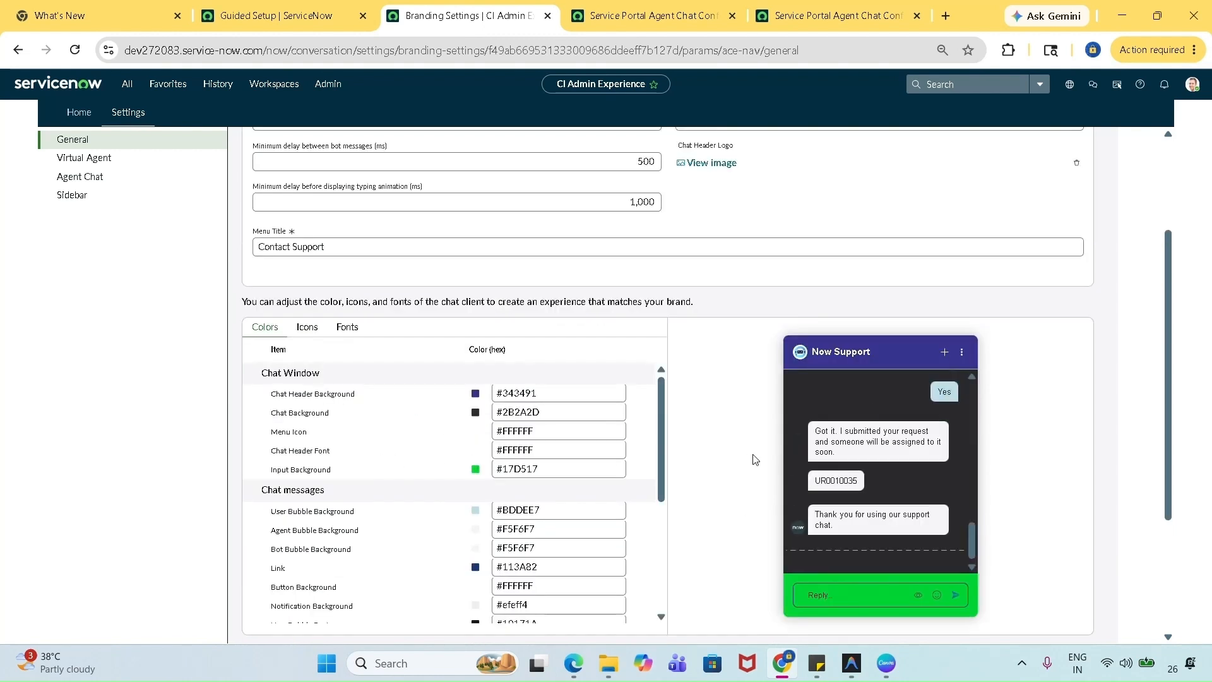
pyautogui.scroll(-1, 325, 485)
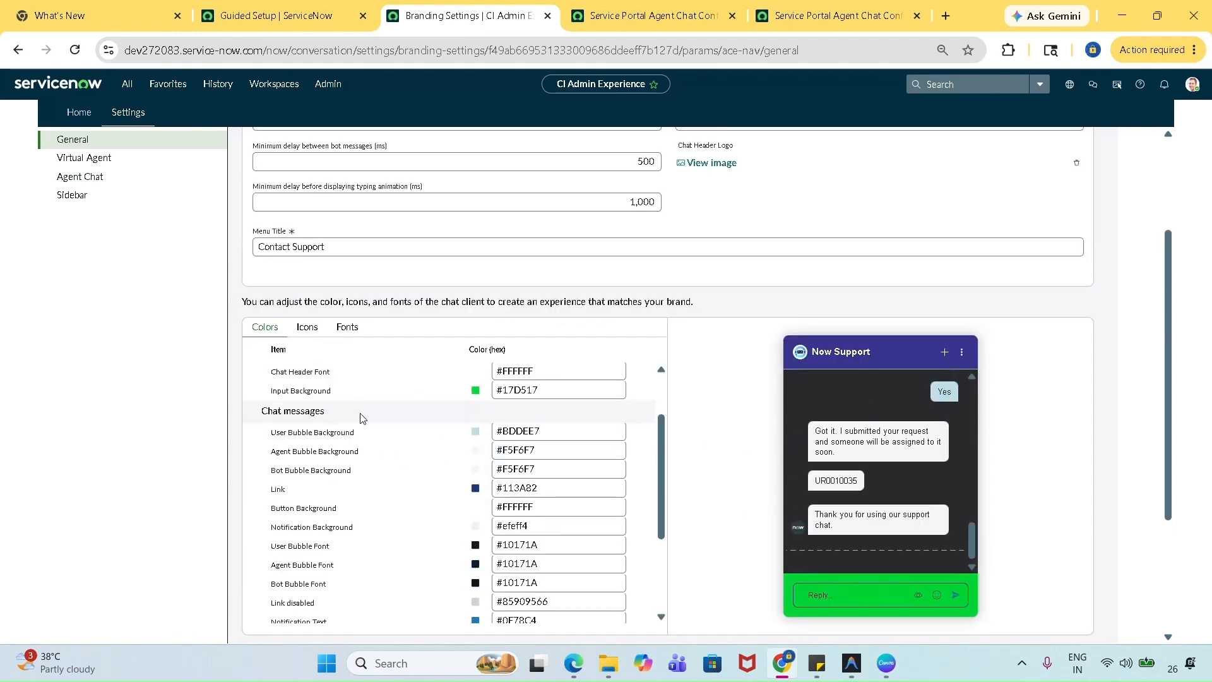
pyautogui.scroll(-2, 550, 499)
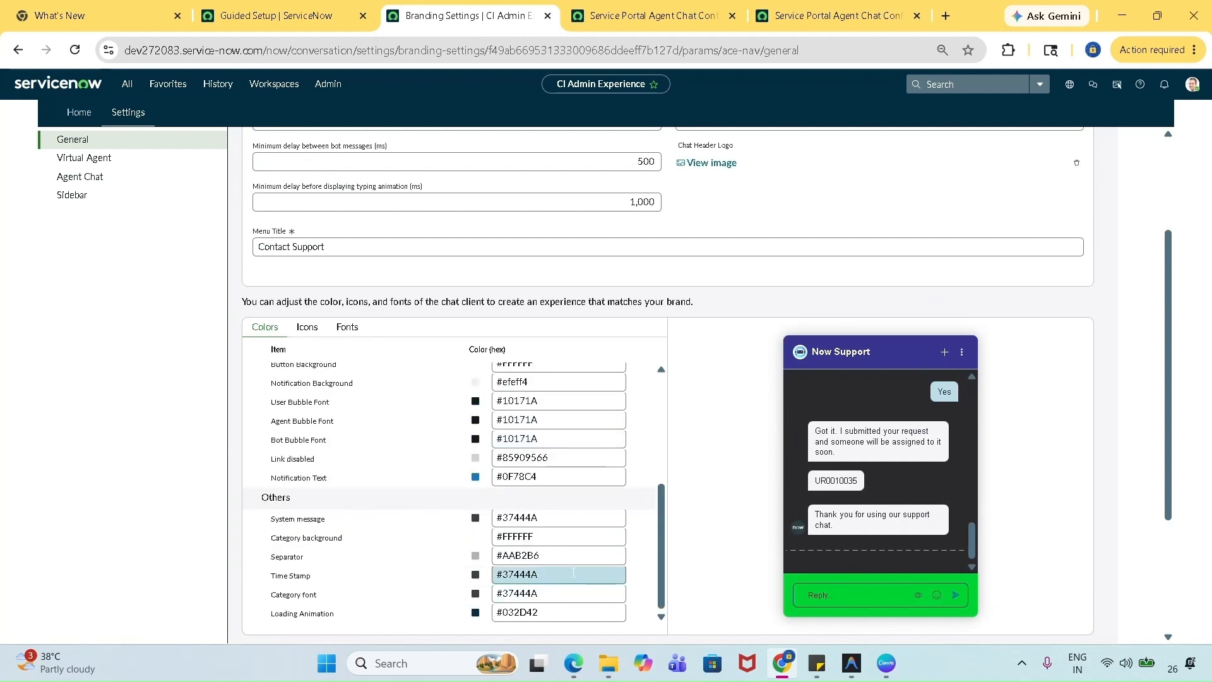
pyautogui.scroll(2, 559, 576)
pyautogui.scroll(1, 565, 573)
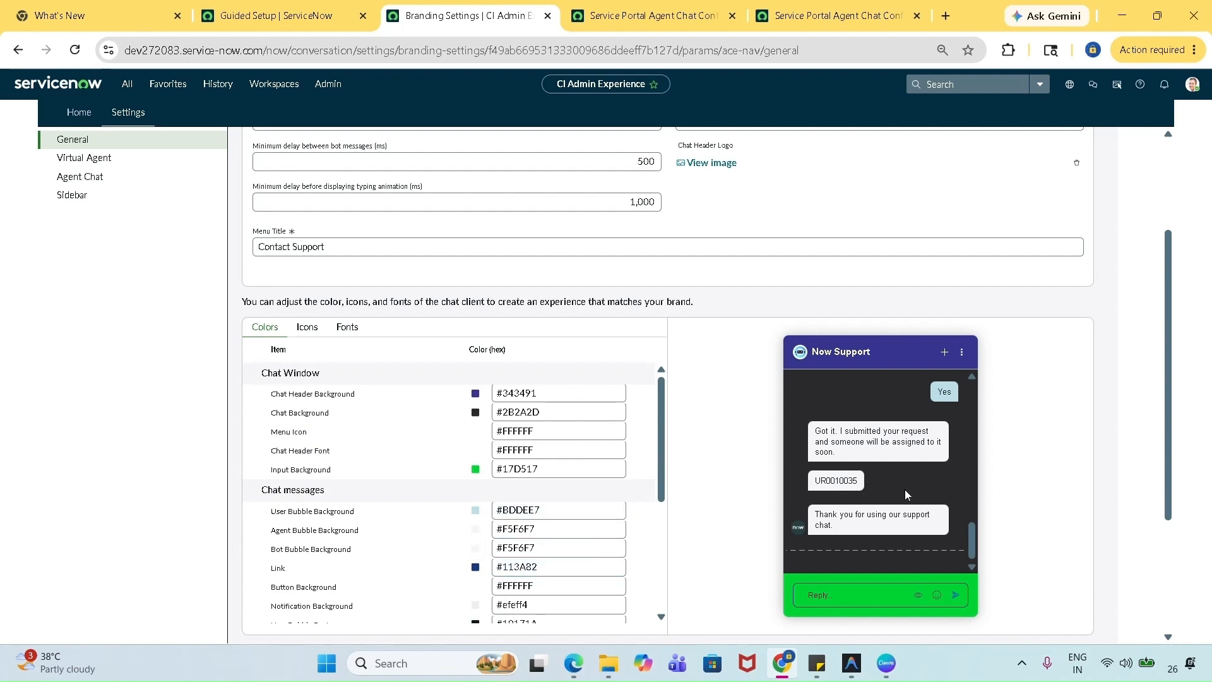
pyautogui.scroll(2, 733, 452)
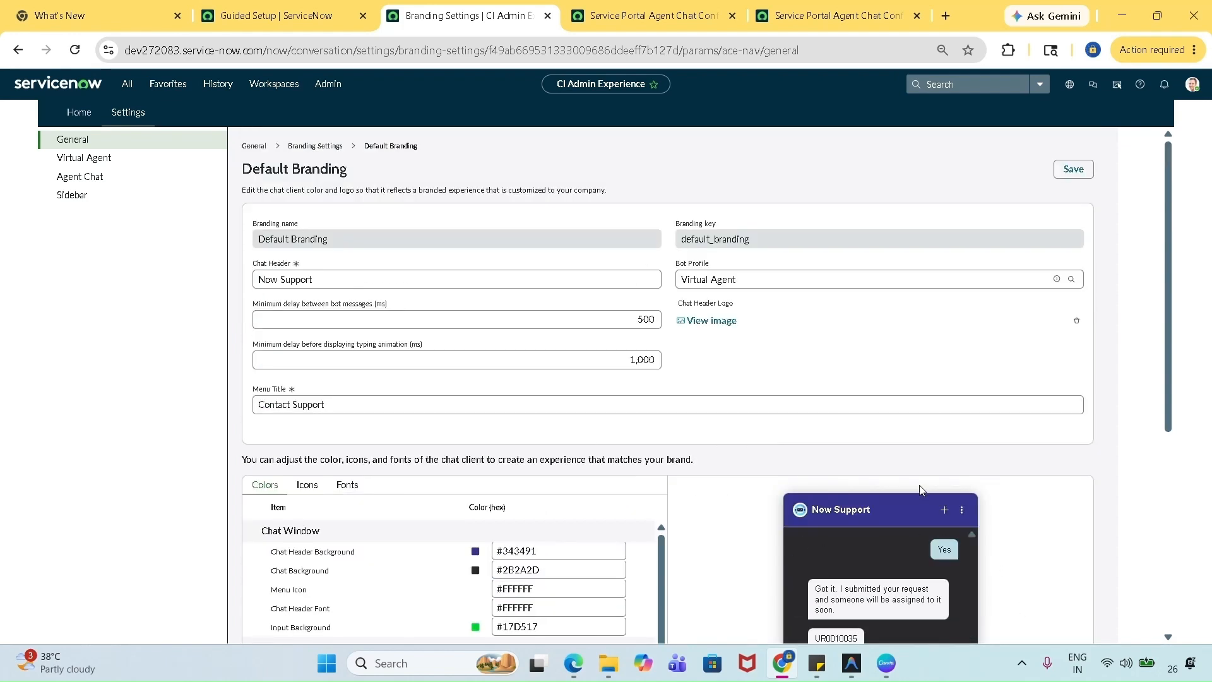
pyautogui.click(741, 280)
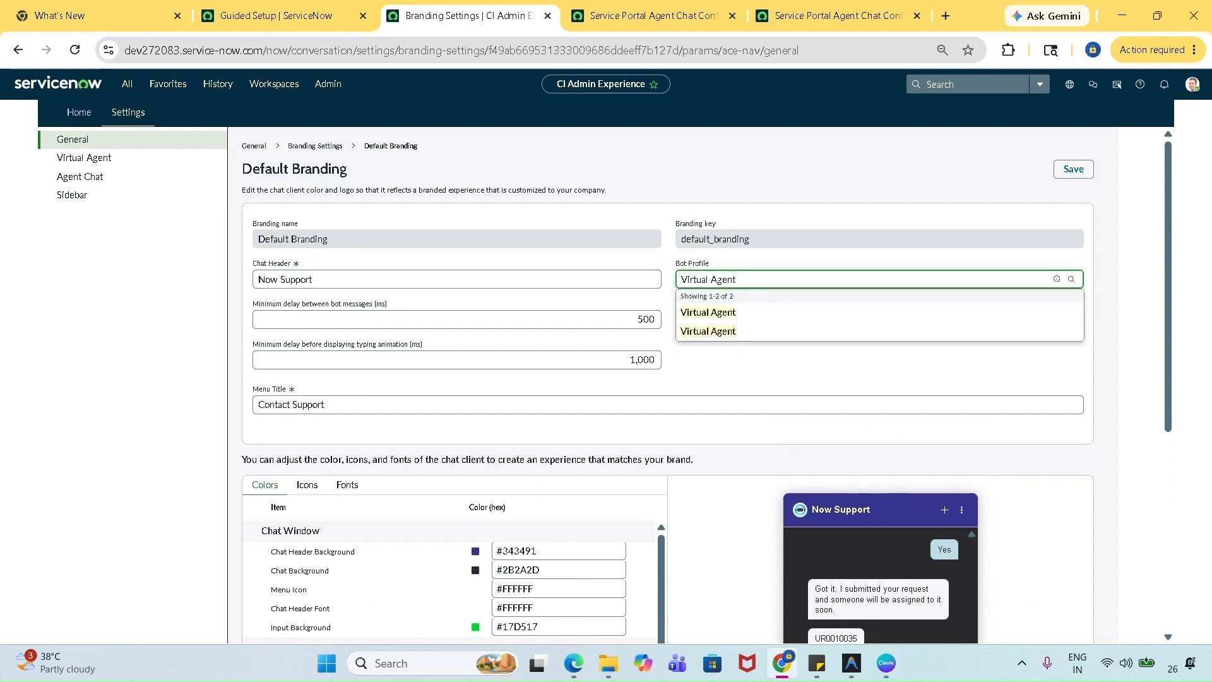
pyautogui.click(803, 513)
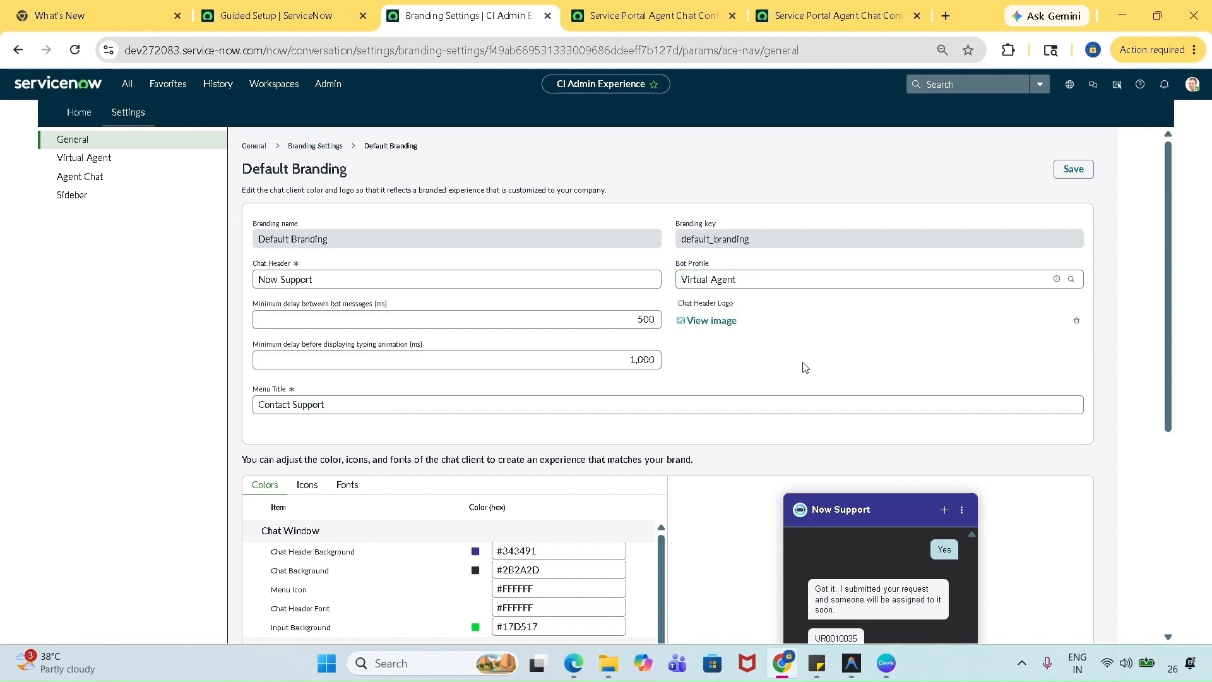
# - Remove the current Chat Header Logo and attach the chatbot image from the Downloads folder in its place
pyautogui.click(1079, 323)
pyautogui.click(692, 396)
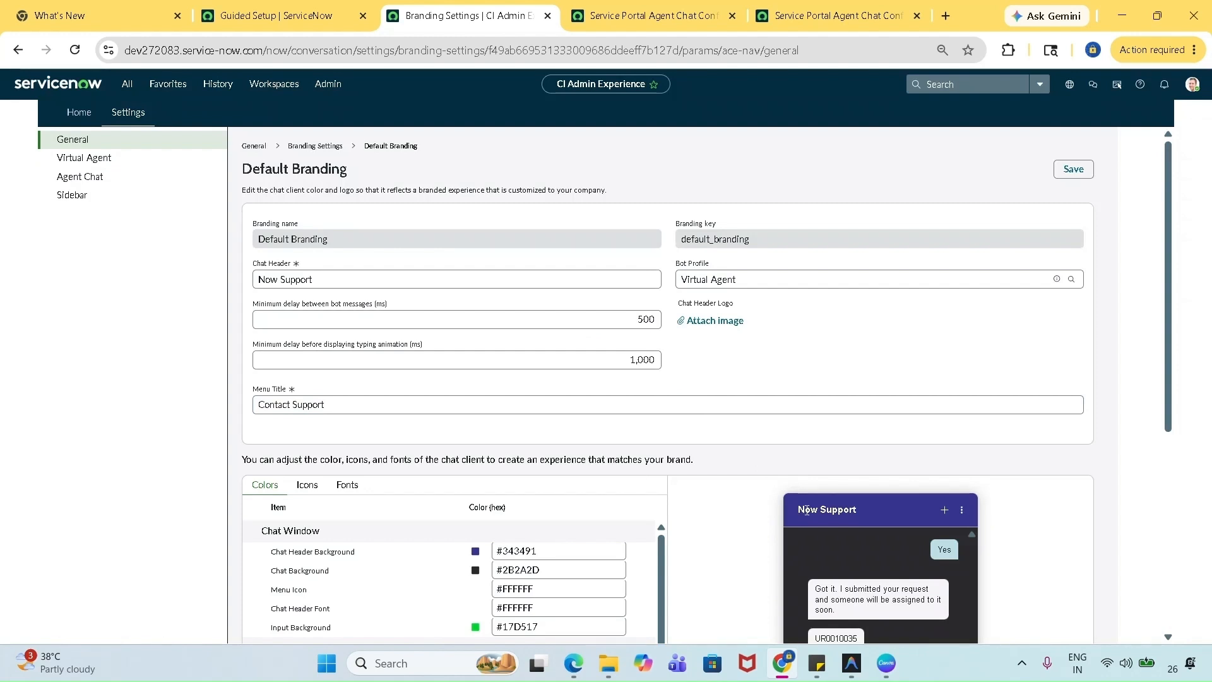
pyautogui.click(722, 327)
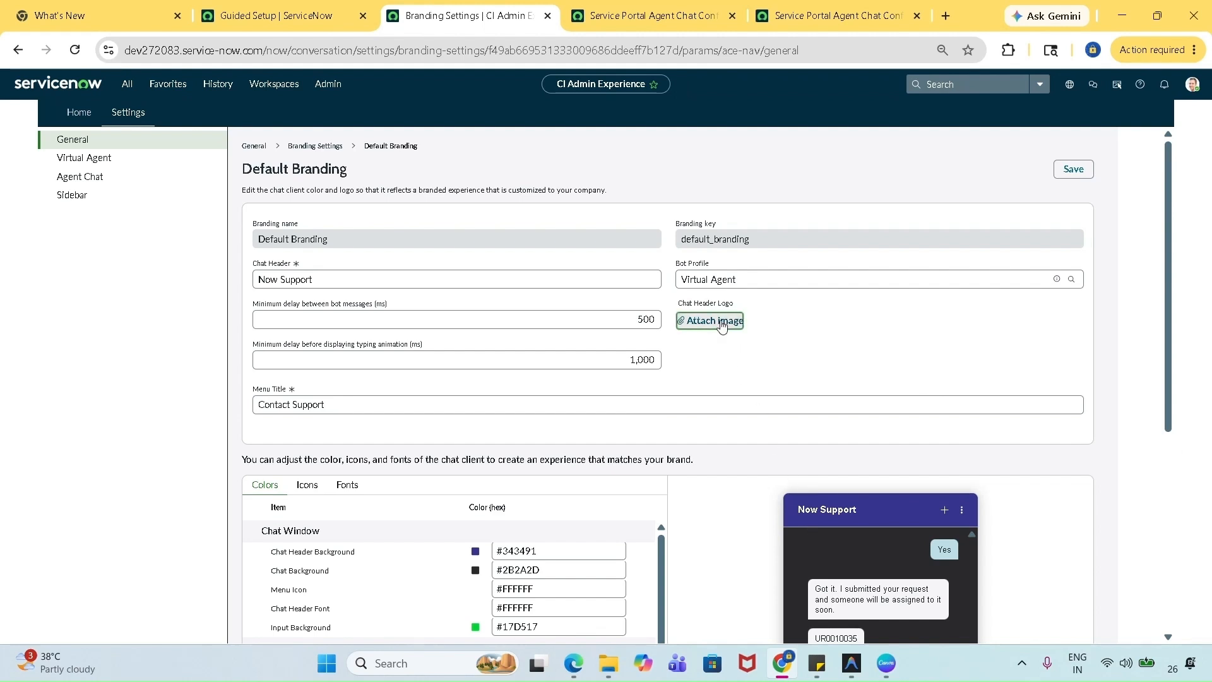
pyautogui.scroll(-5, 379, 240)
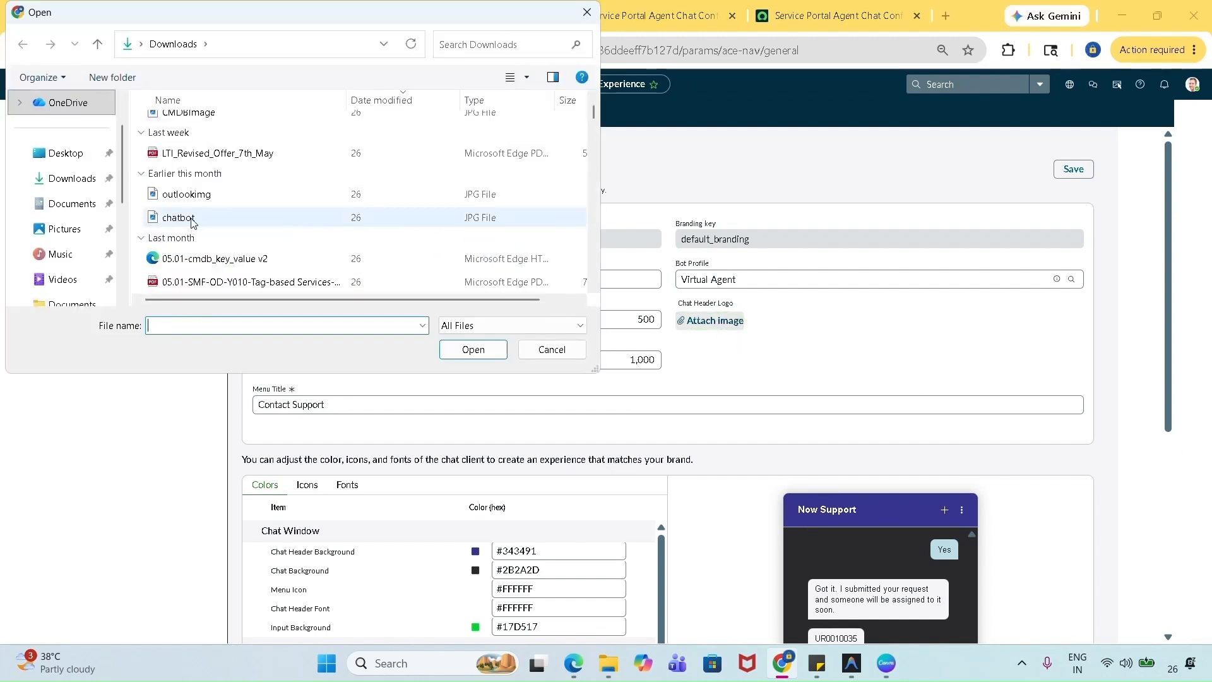
pyautogui.click(193, 218)
pyautogui.click(473, 348)
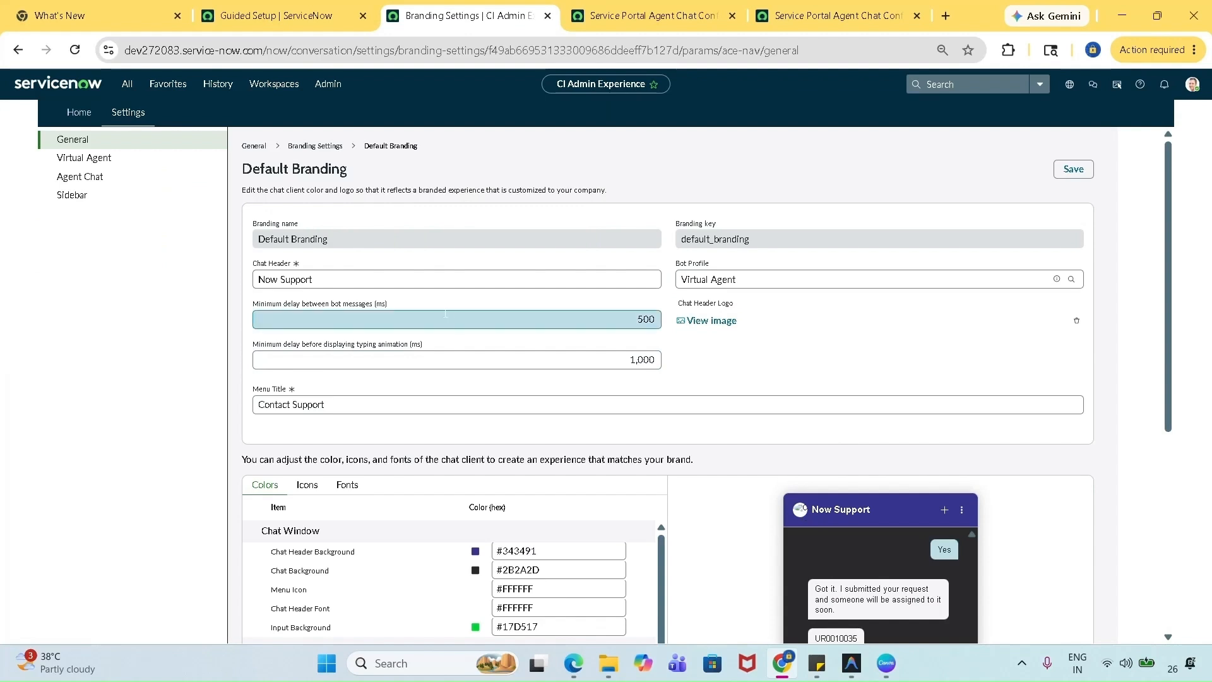
# - Reload the Default Branding settings and set the chat window's Chat Header Background color to #1F2B98
pyautogui.click(117, 116)
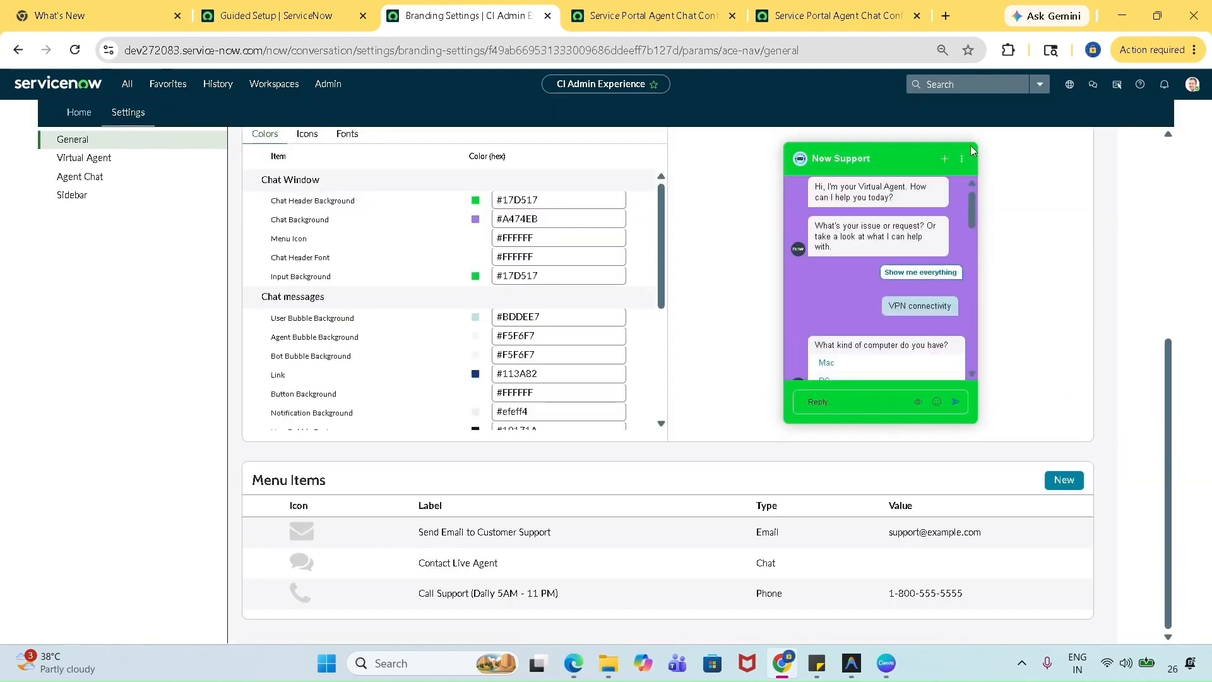
pyautogui.click(996, 153)
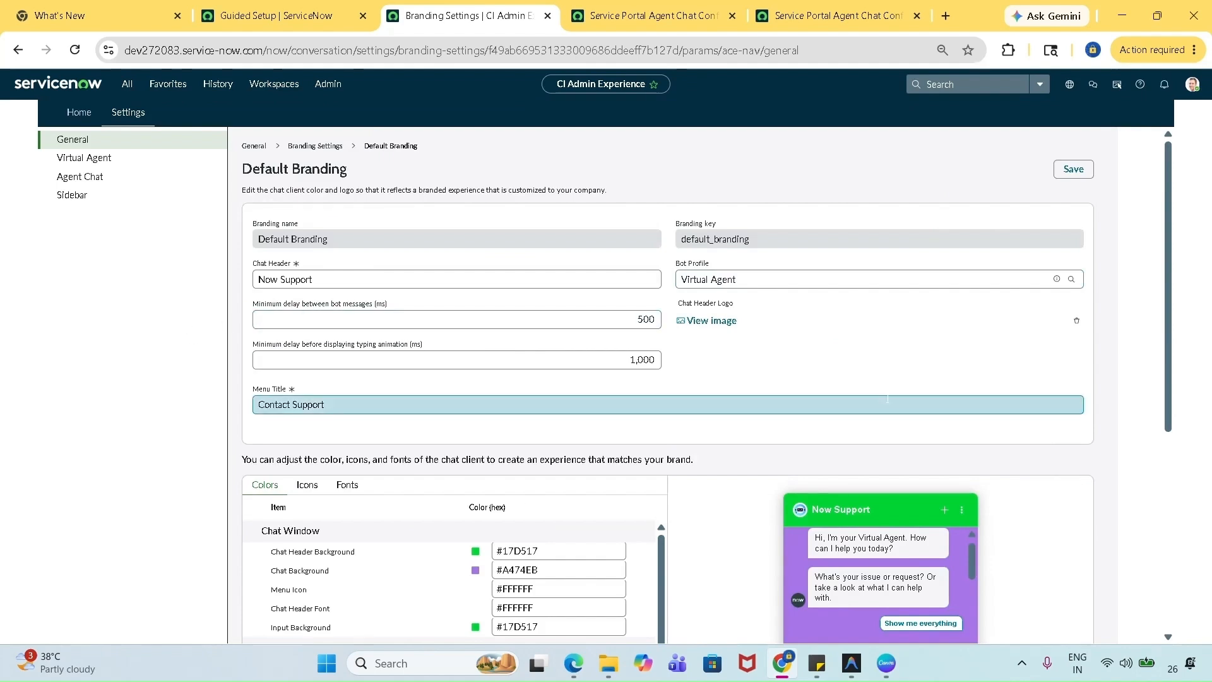
pyautogui.scroll(-2, 877, 404)
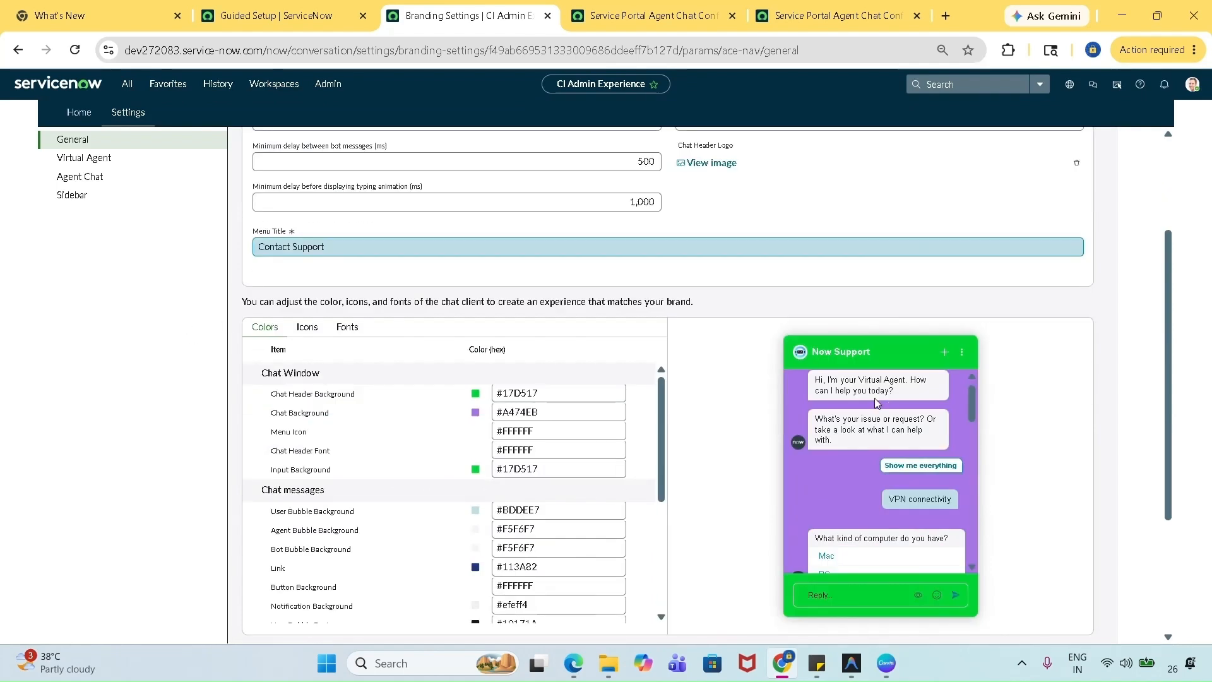
pyautogui.click(475, 393)
pyautogui.click(619, 390)
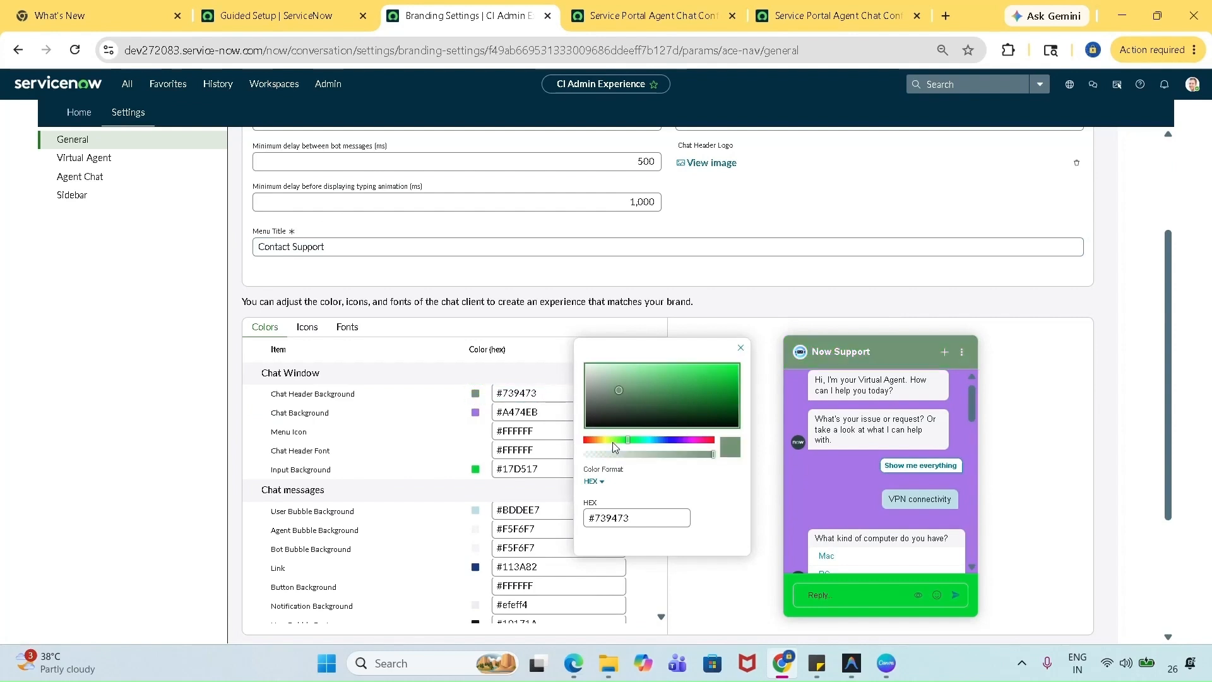
pyautogui.click(670, 383)
pyautogui.click(669, 440)
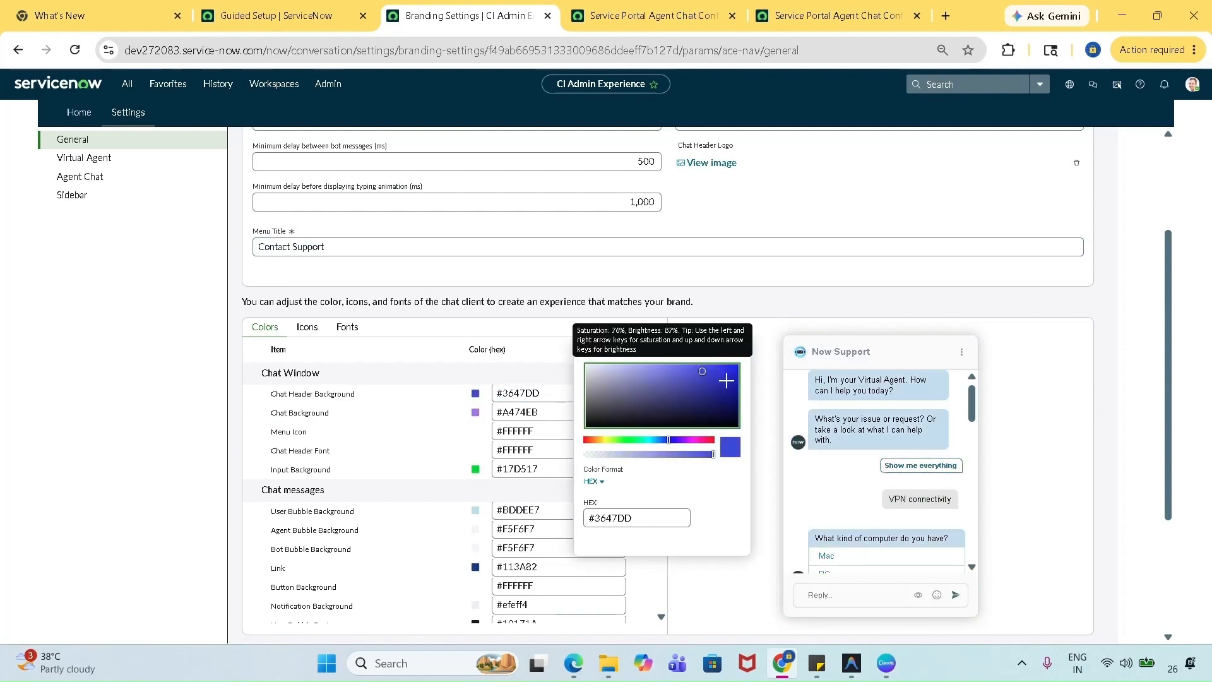
pyautogui.click(682, 384)
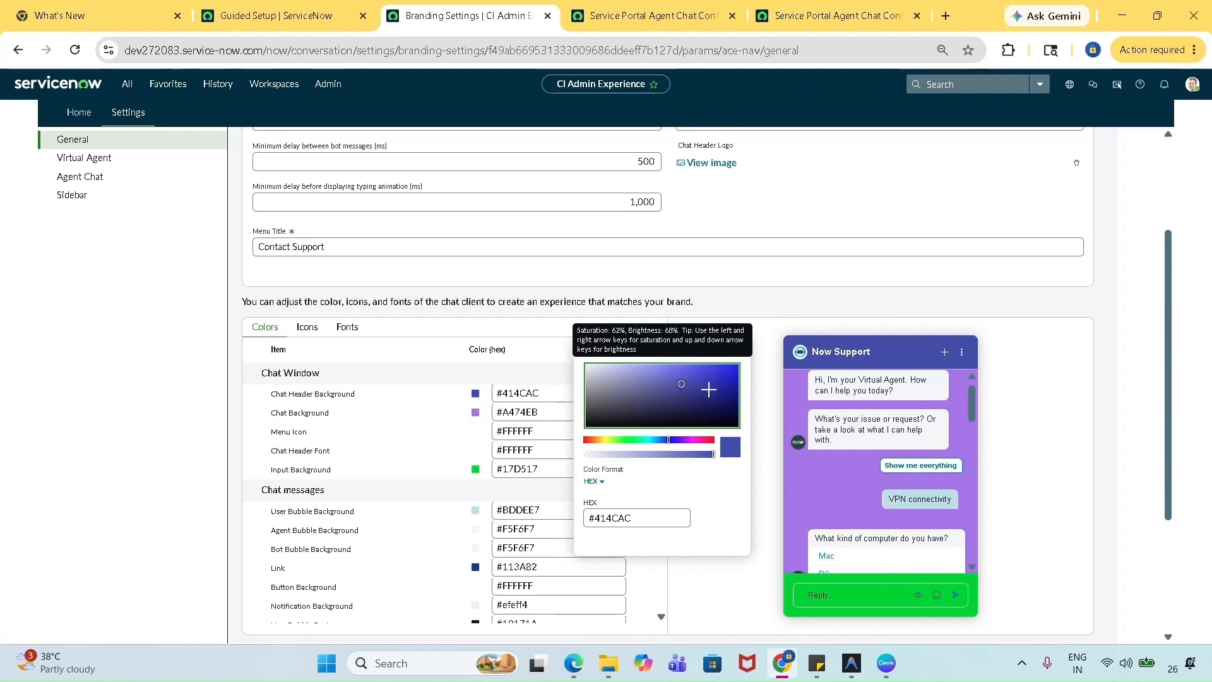
pyautogui.click(708, 390)
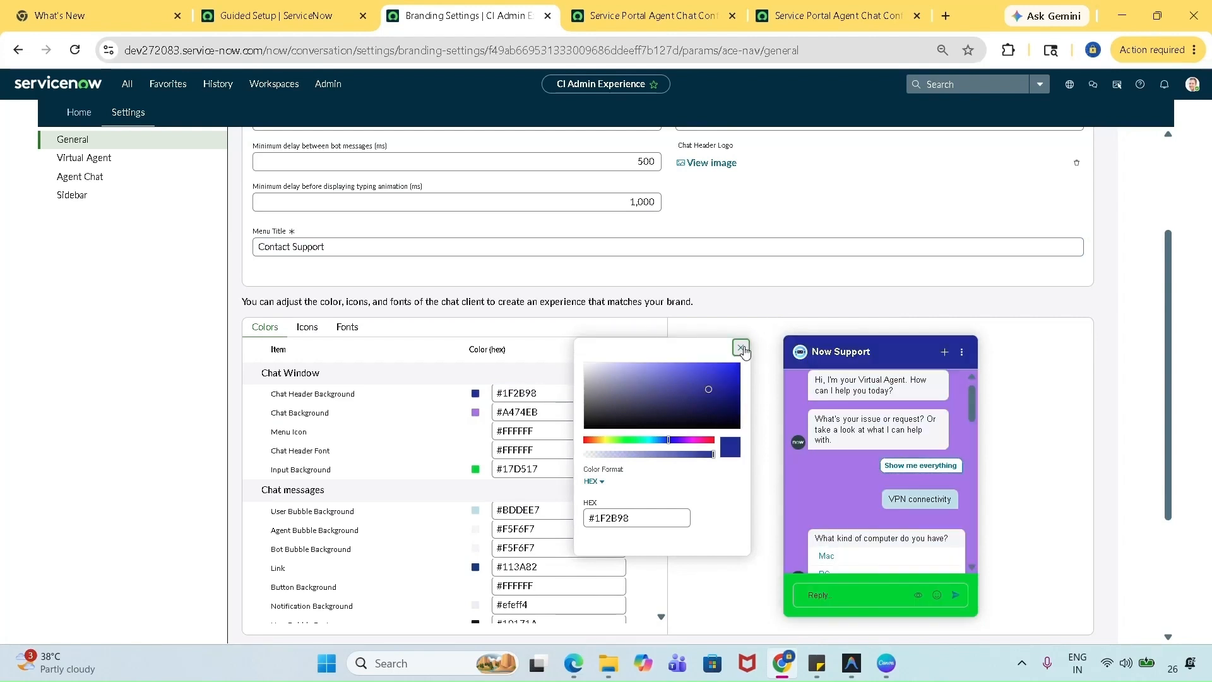
pyautogui.click(741, 348)
# - Set the chat window's Chat Background color to #38363A and save the Default Branding changes
pyautogui.click(476, 413)
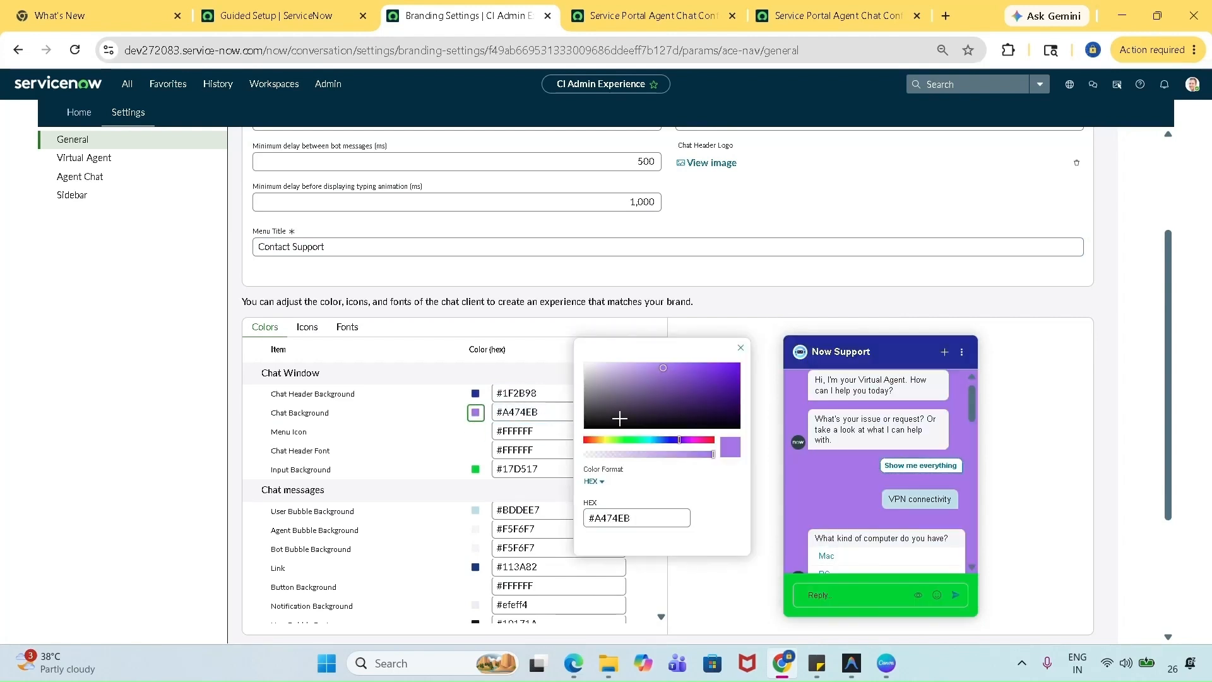
pyautogui.click(595, 414)
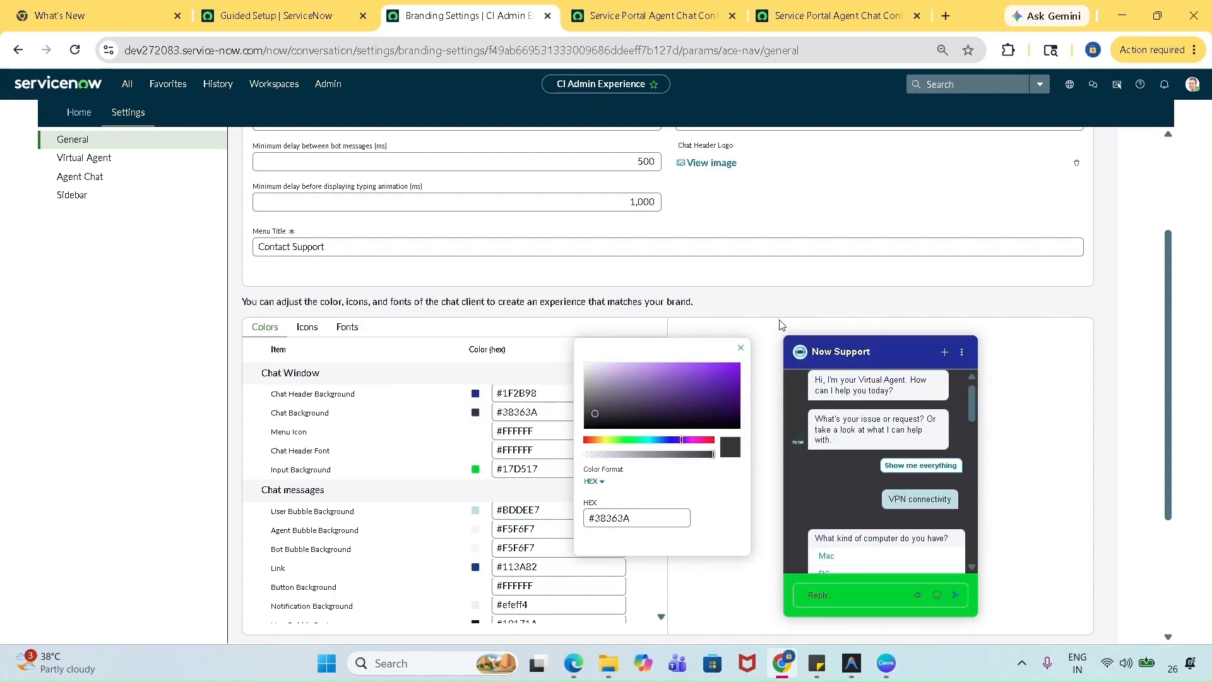
pyautogui.click(741, 348)
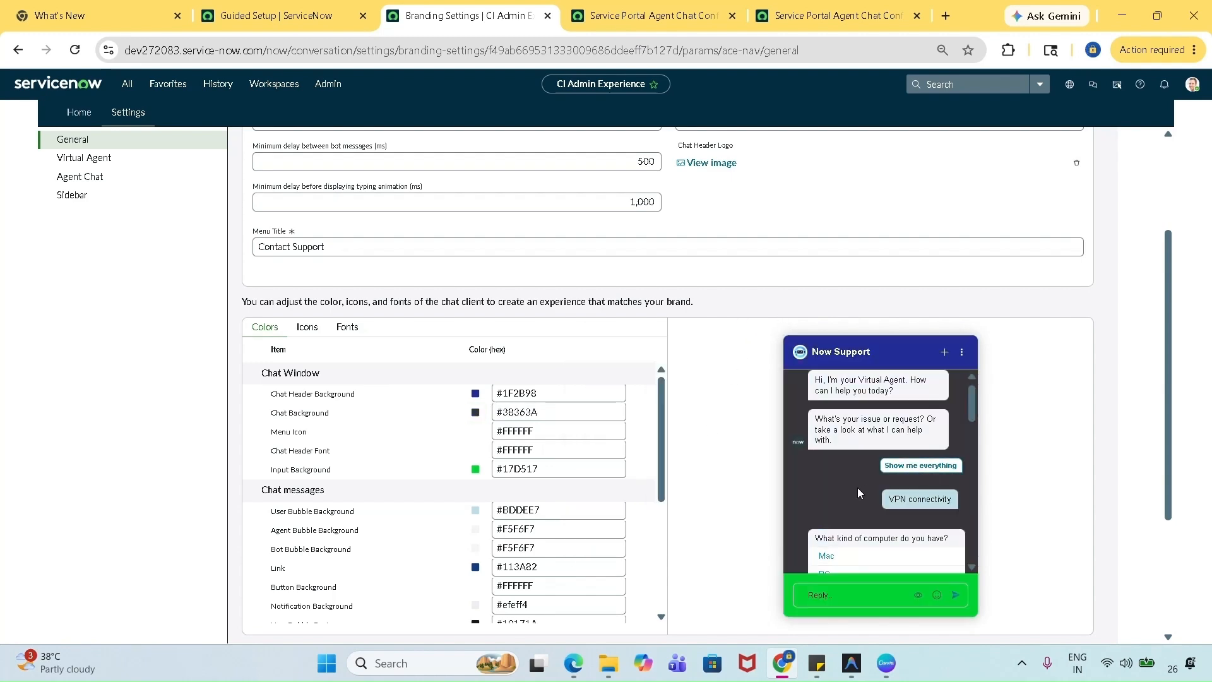
pyautogui.scroll(3, 723, 446)
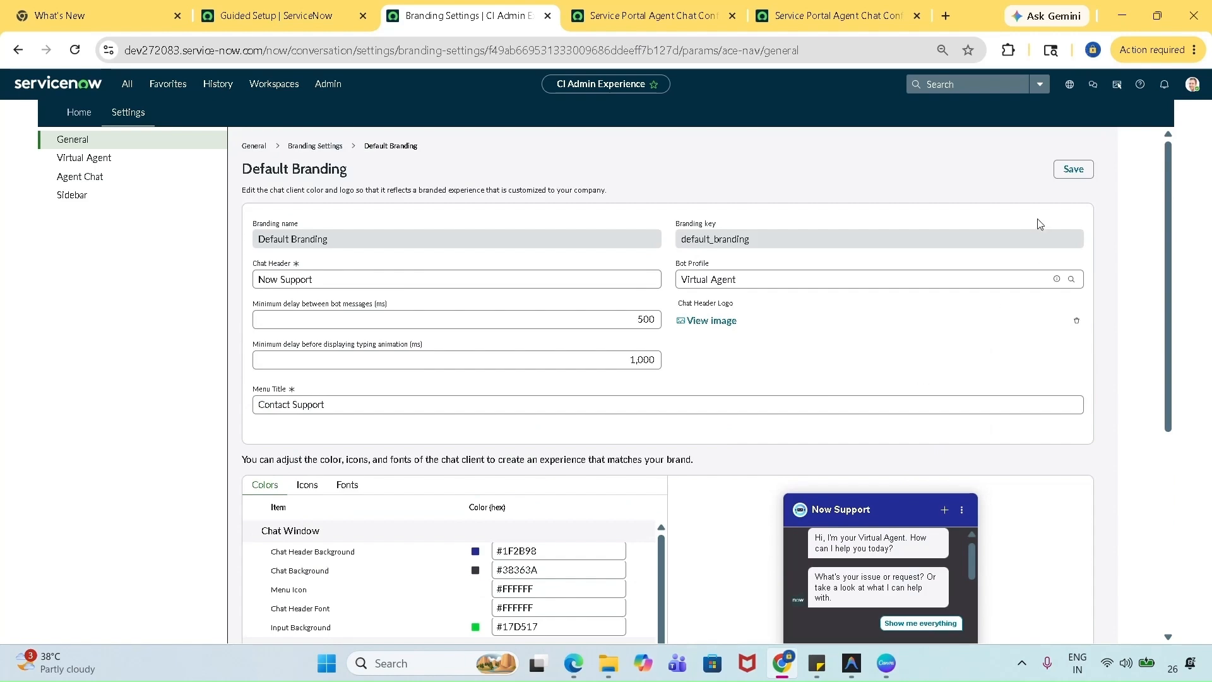
pyautogui.click(1074, 170)
pyautogui.scroll(-3, 829, 361)
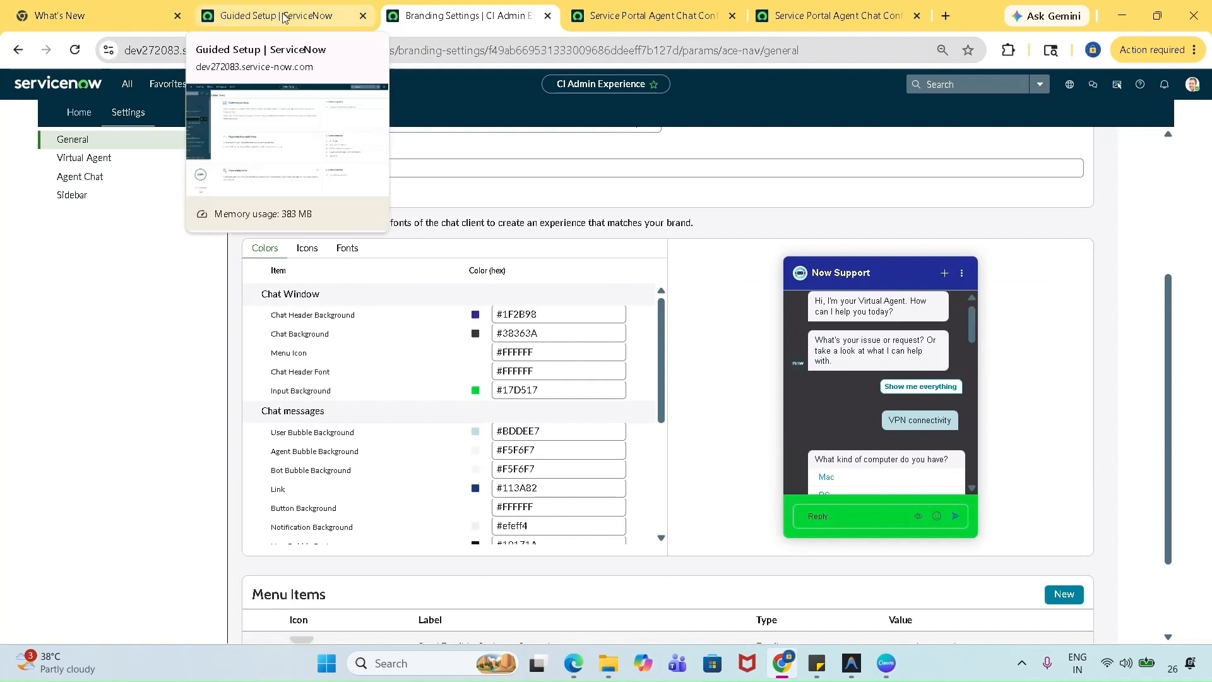
# - Open the Service Portal home page at /sp in the agent chat configurations tab and launch the Virtual Agent chat
pyautogui.click(631, 16)
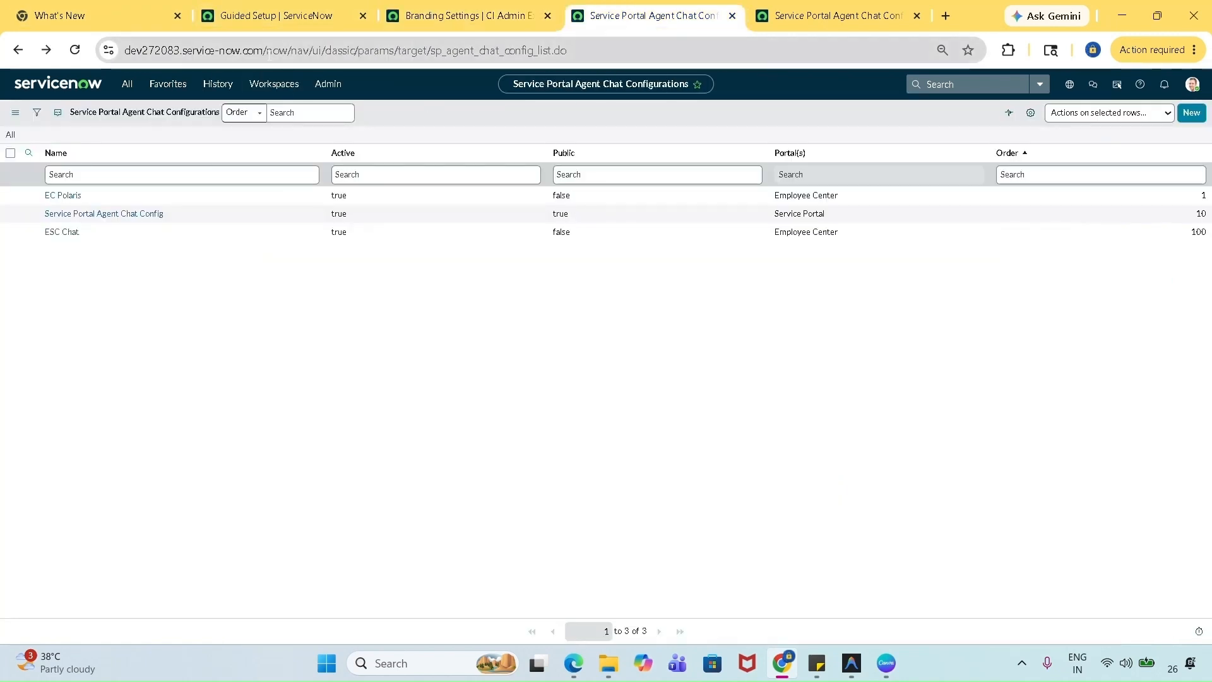
pyautogui.moveTo(270, 55); pyautogui.dragTo(706, 60)
pyautogui.write('sp')
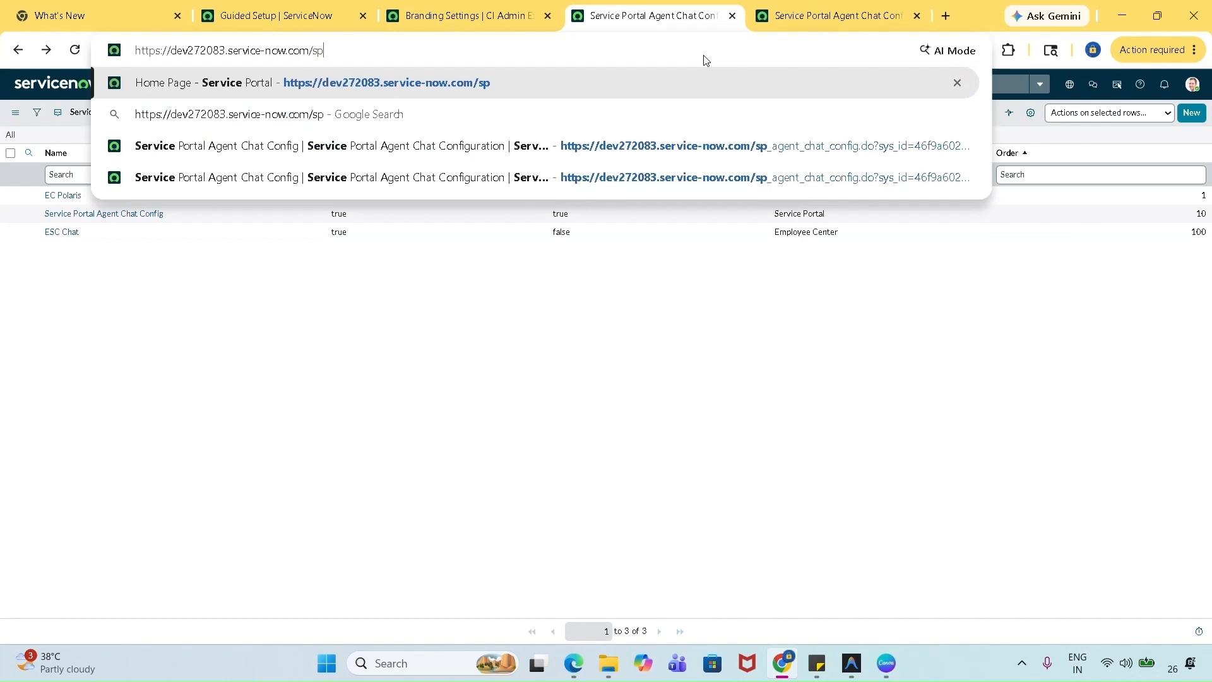
pyautogui.press('Return')
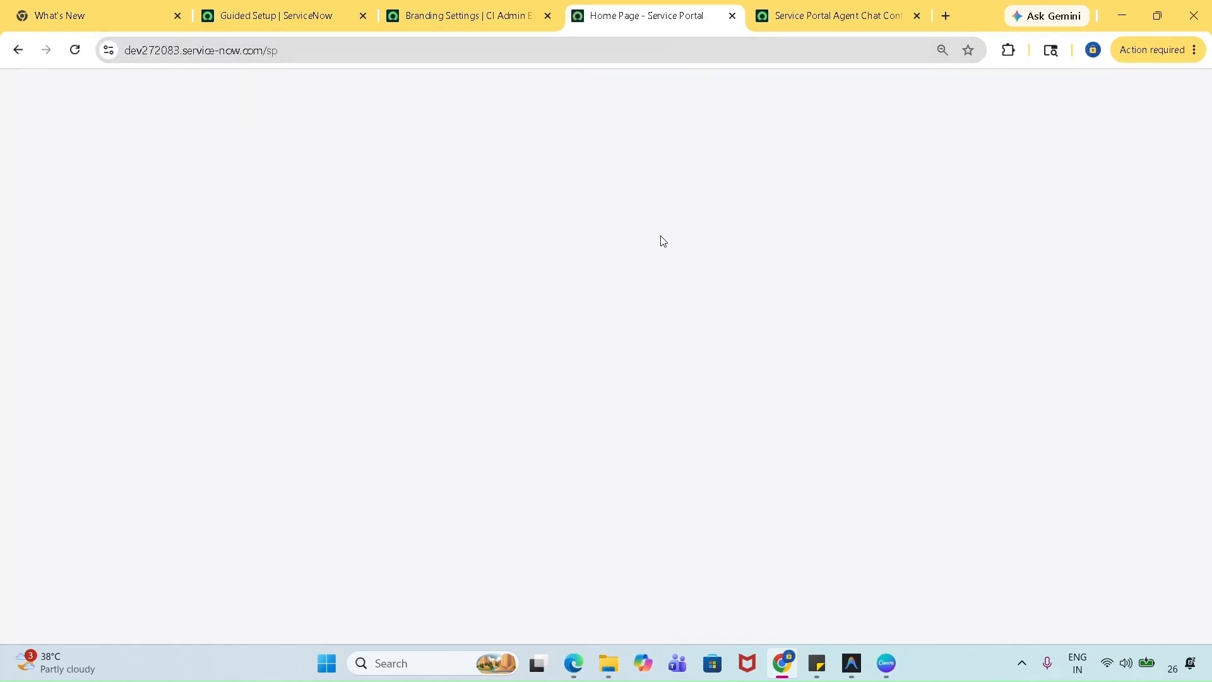
pyautogui.scroll(-3, 984, 294)
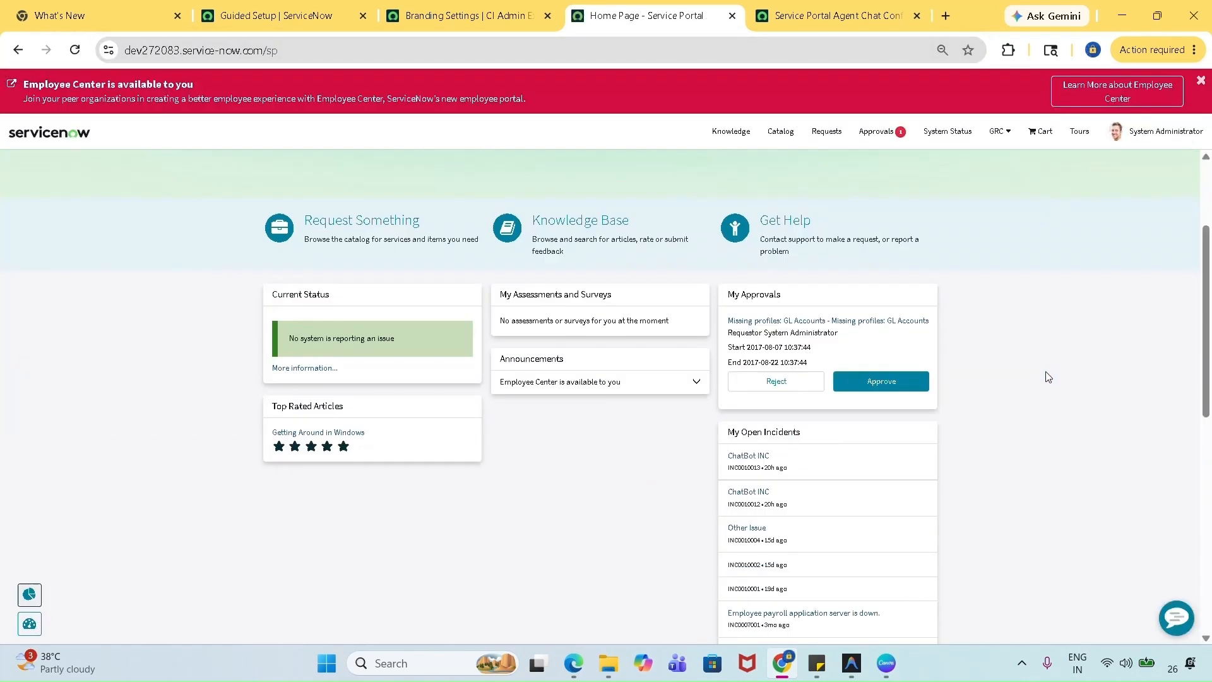
pyautogui.click(1175, 620)
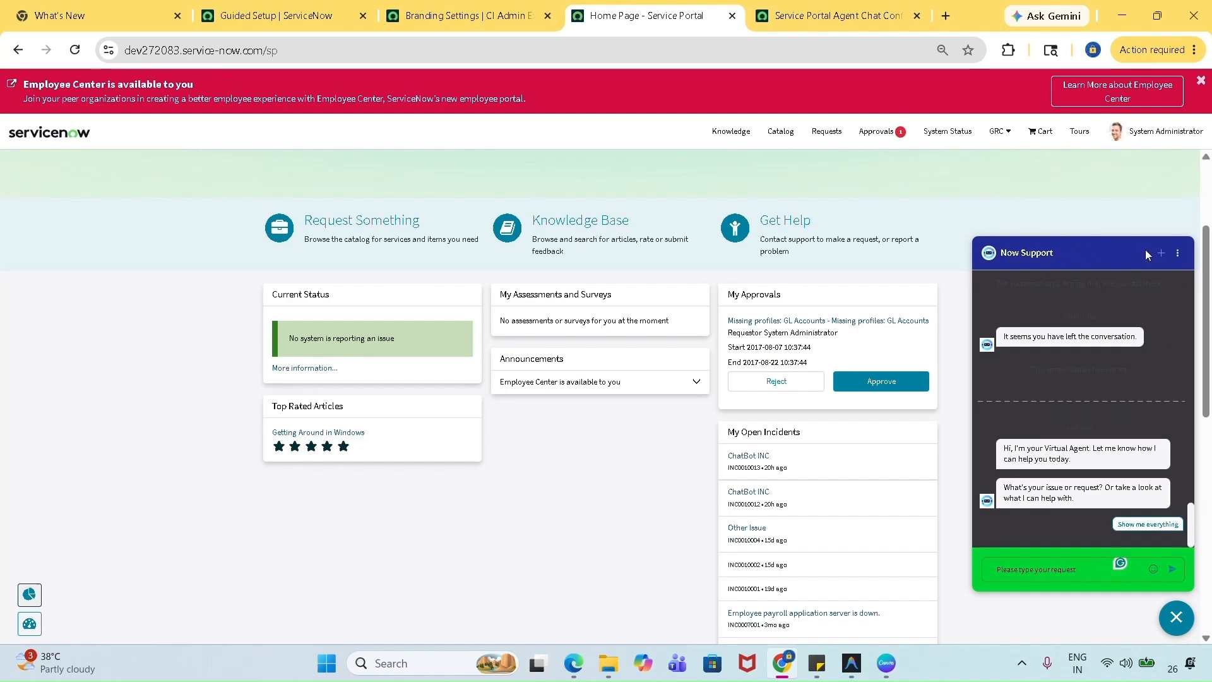
# - Compare the chat's Contact Support options on the portal with the Menu Items list in Default Branding
pyautogui.click(455, 16)
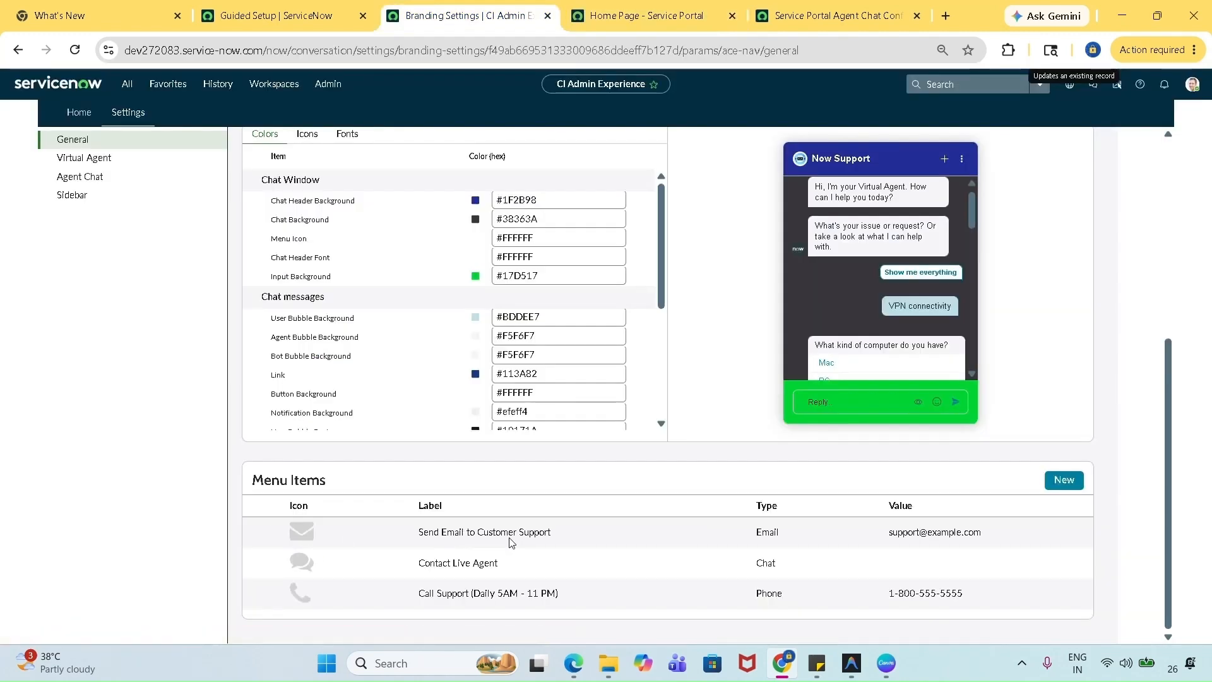
pyautogui.click(647, 16)
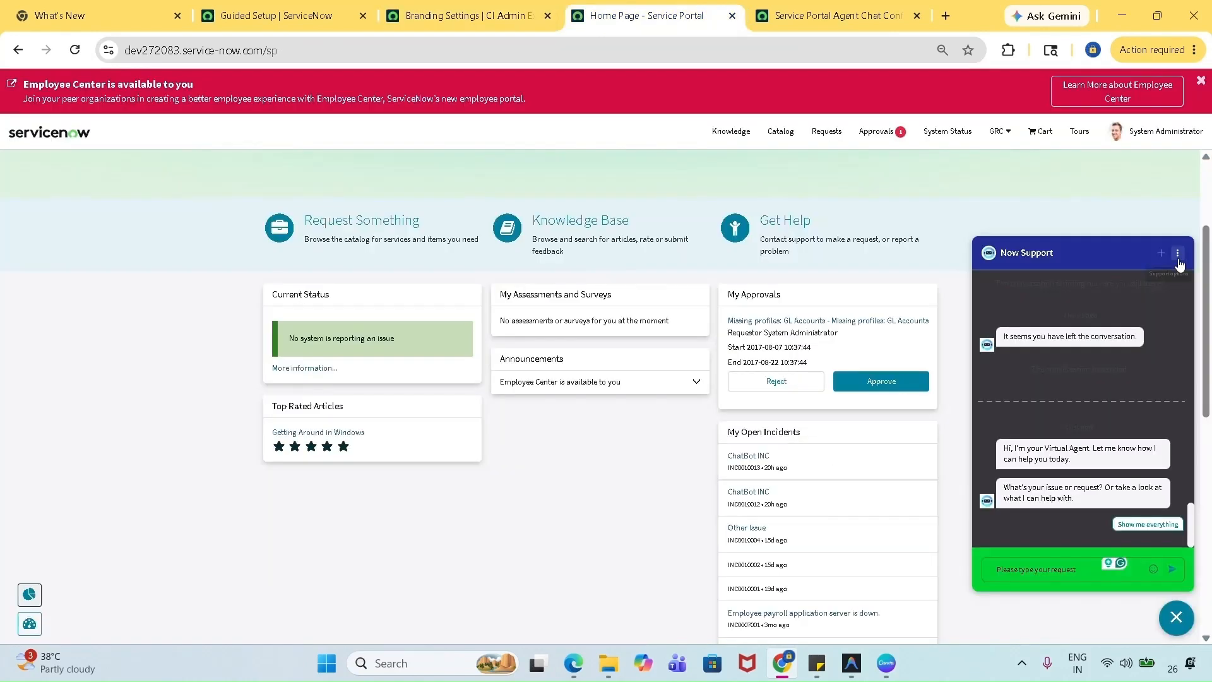
pyautogui.click(1179, 255)
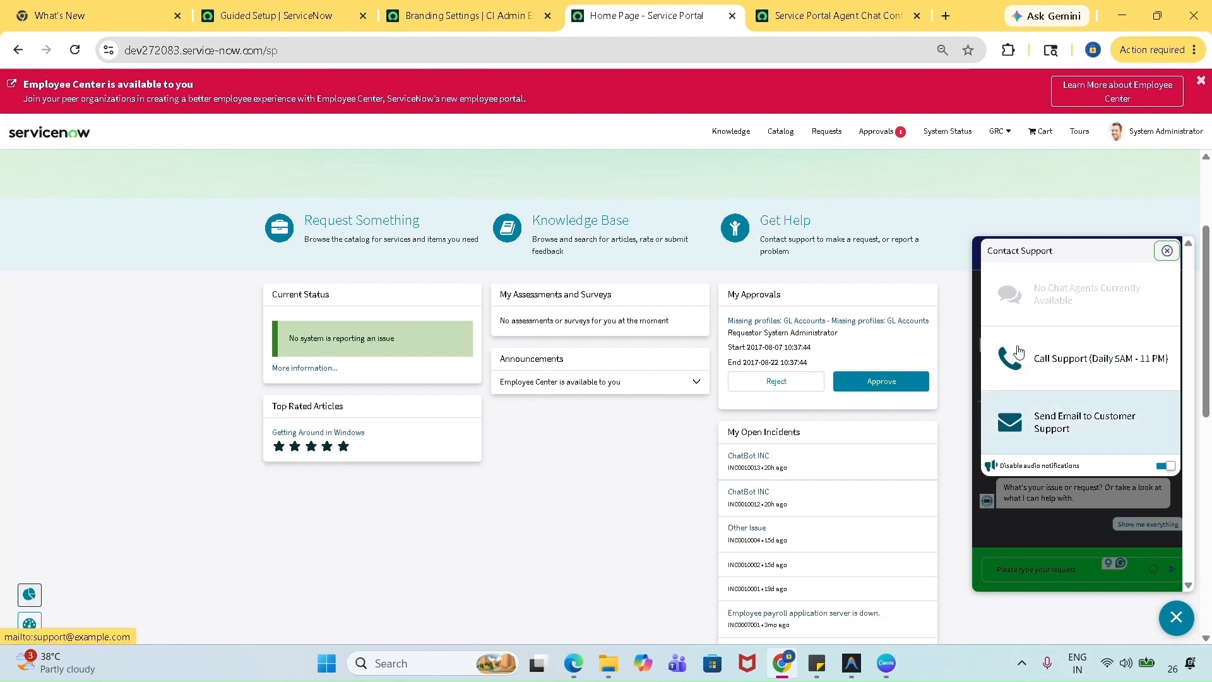
pyautogui.click(460, 22)
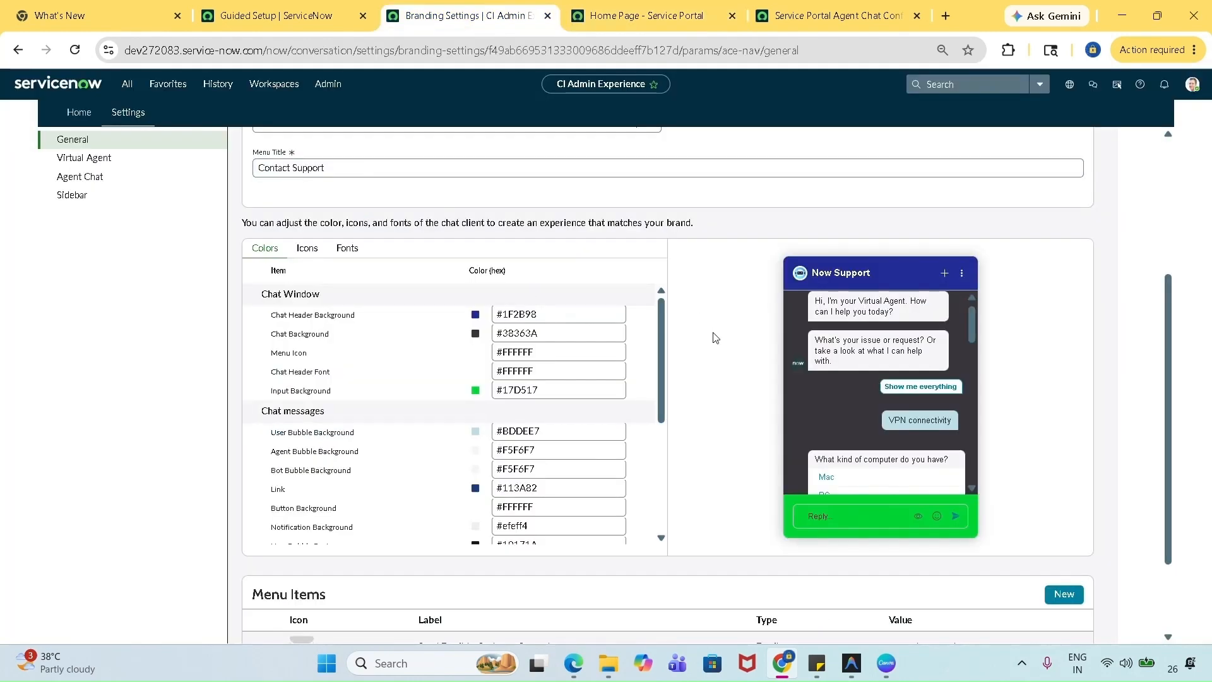
pyautogui.scroll(-2, 715, 360)
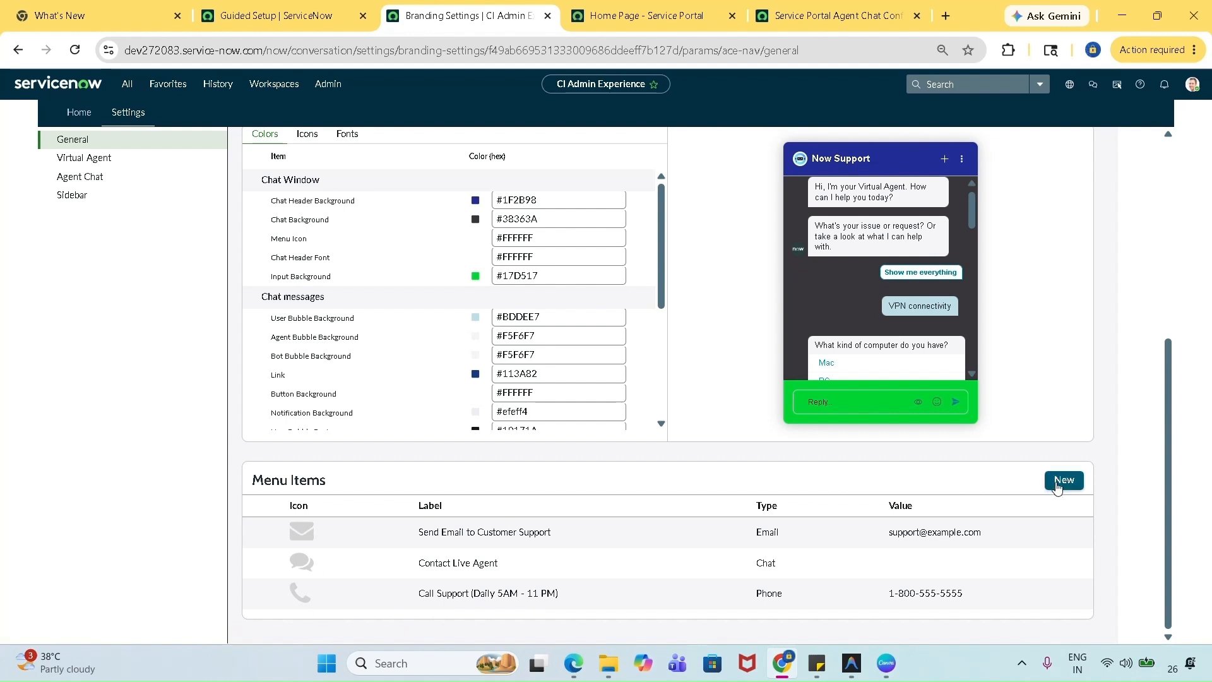
# - Open the Send Email to Customer Support menu item and examine its Label and the available Type options
pyautogui.click(312, 534)
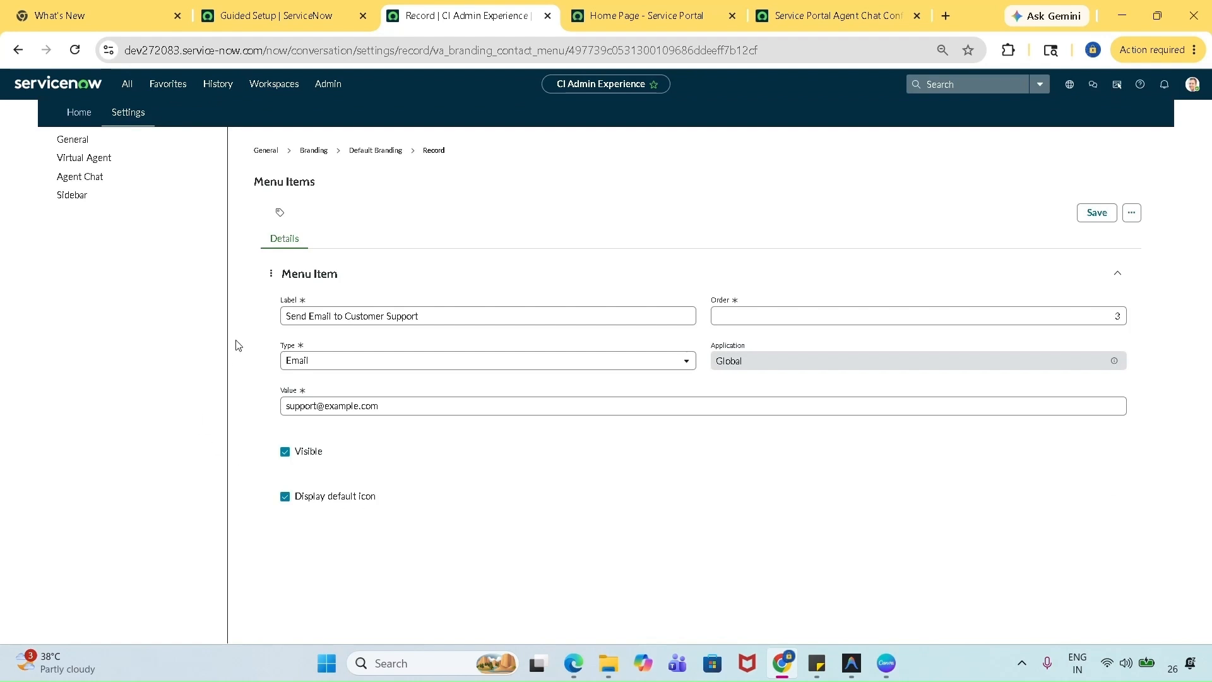
pyautogui.click(463, 310)
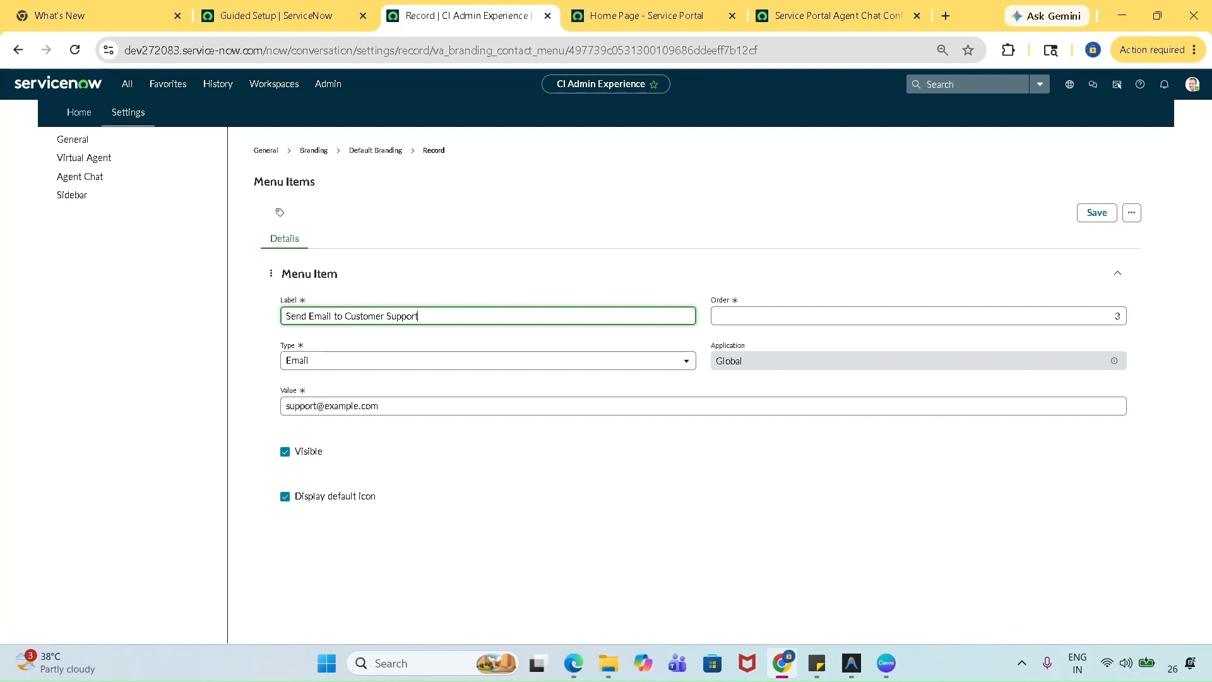
pyautogui.click(417, 362)
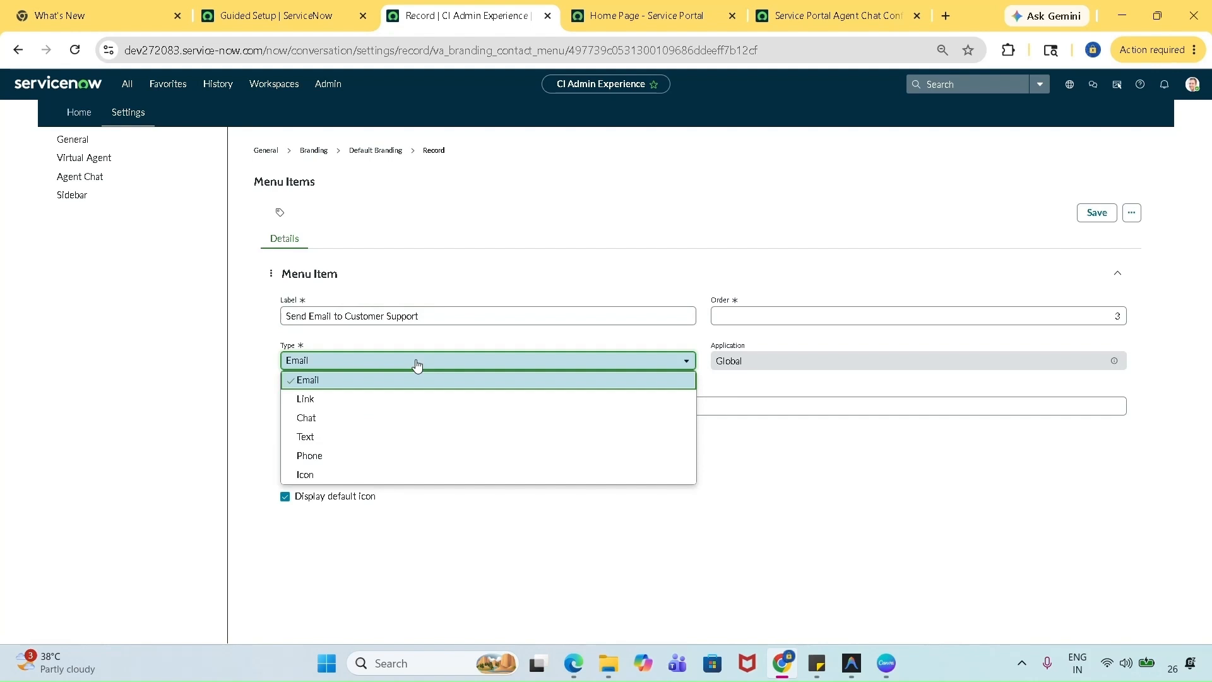
pyautogui.click(417, 363)
pyautogui.click(417, 364)
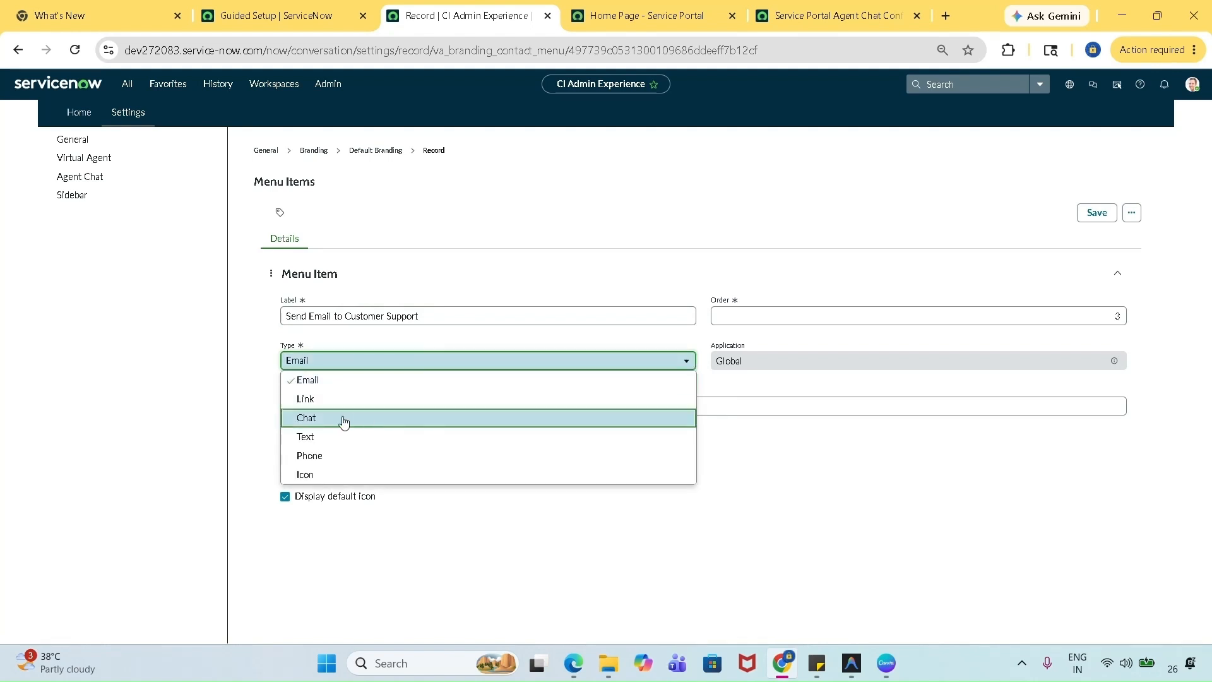
# - Try the Chat type for the Send Email to Customer Support menu item and set it back to Email
pyautogui.click(344, 421)
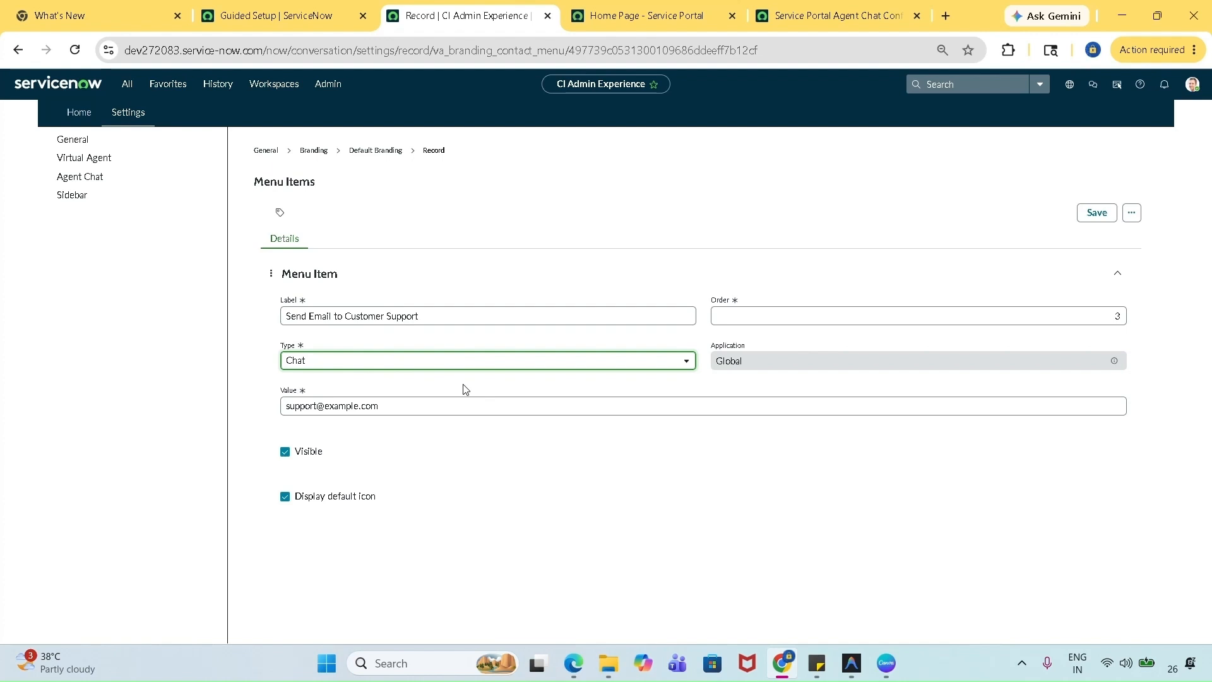
pyautogui.click(451, 369)
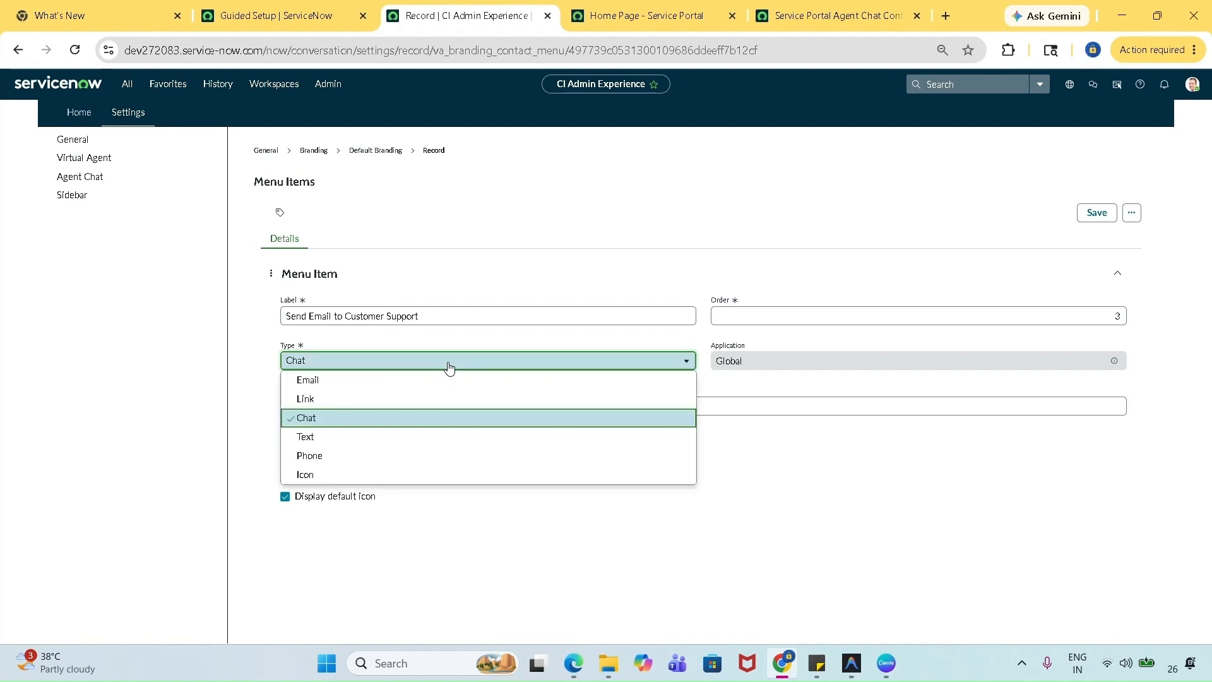
pyautogui.click(407, 382)
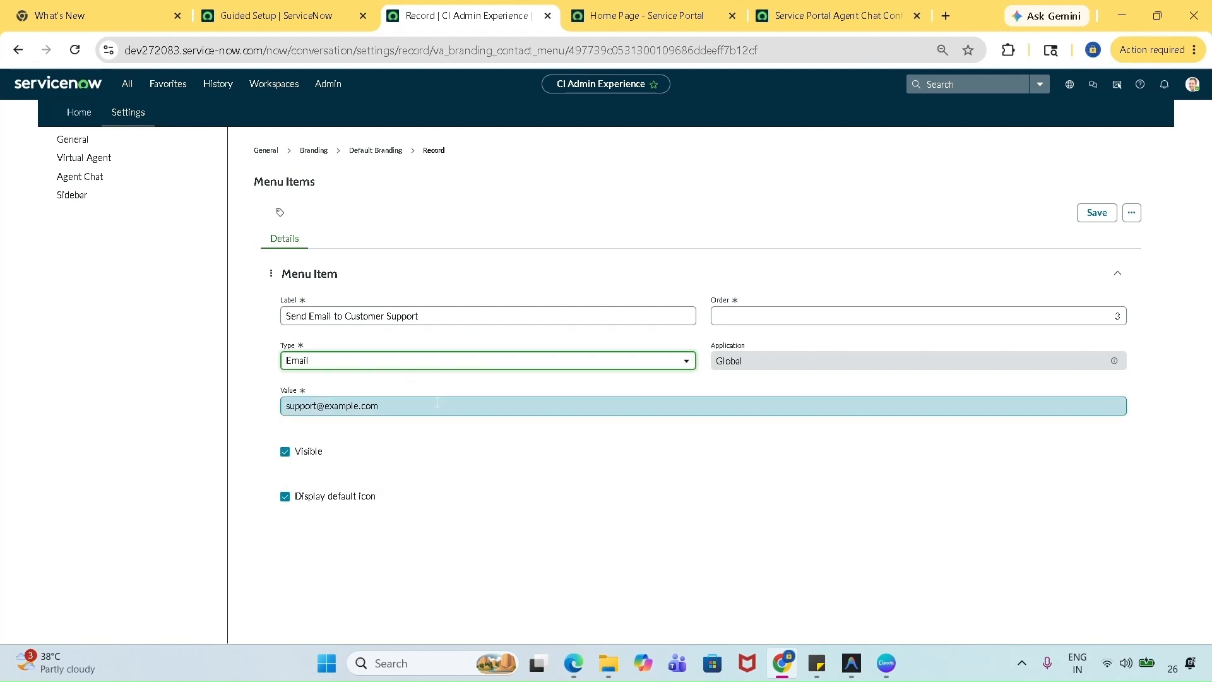